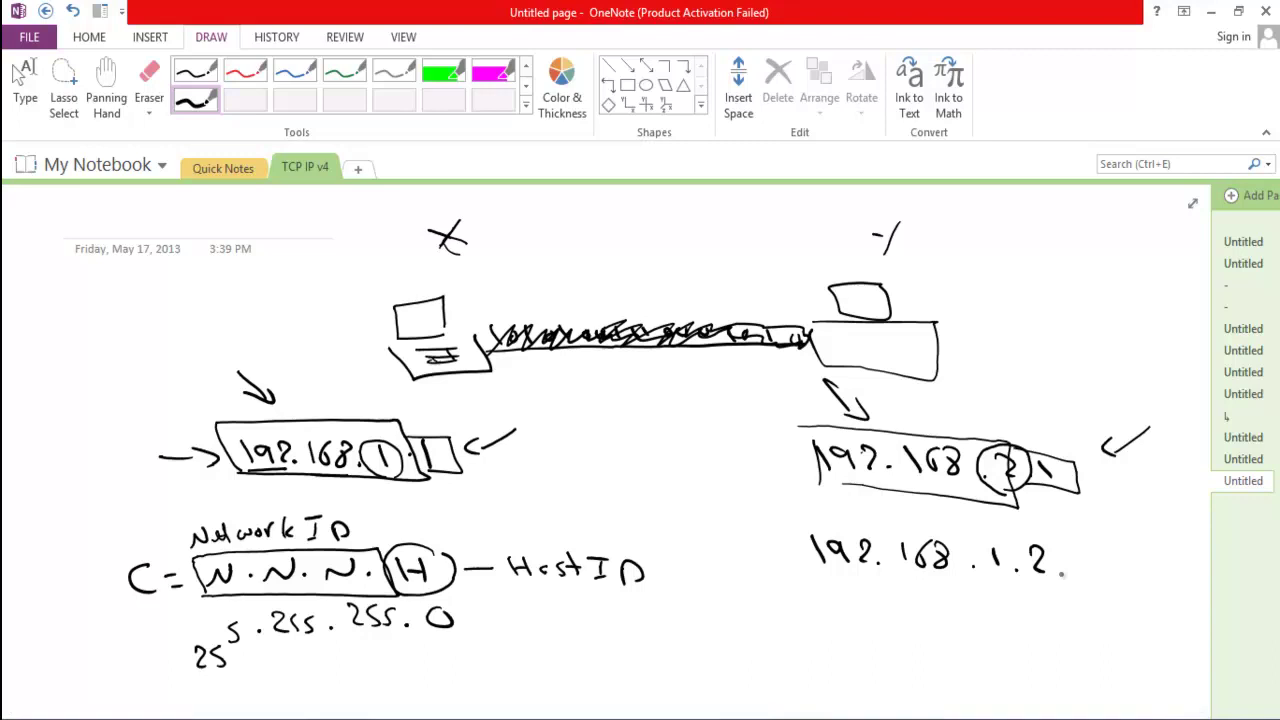
Stop inking and bring the Windows Server 2012 virtual machine up full screen
{"action": "key", "text": "Escape"}
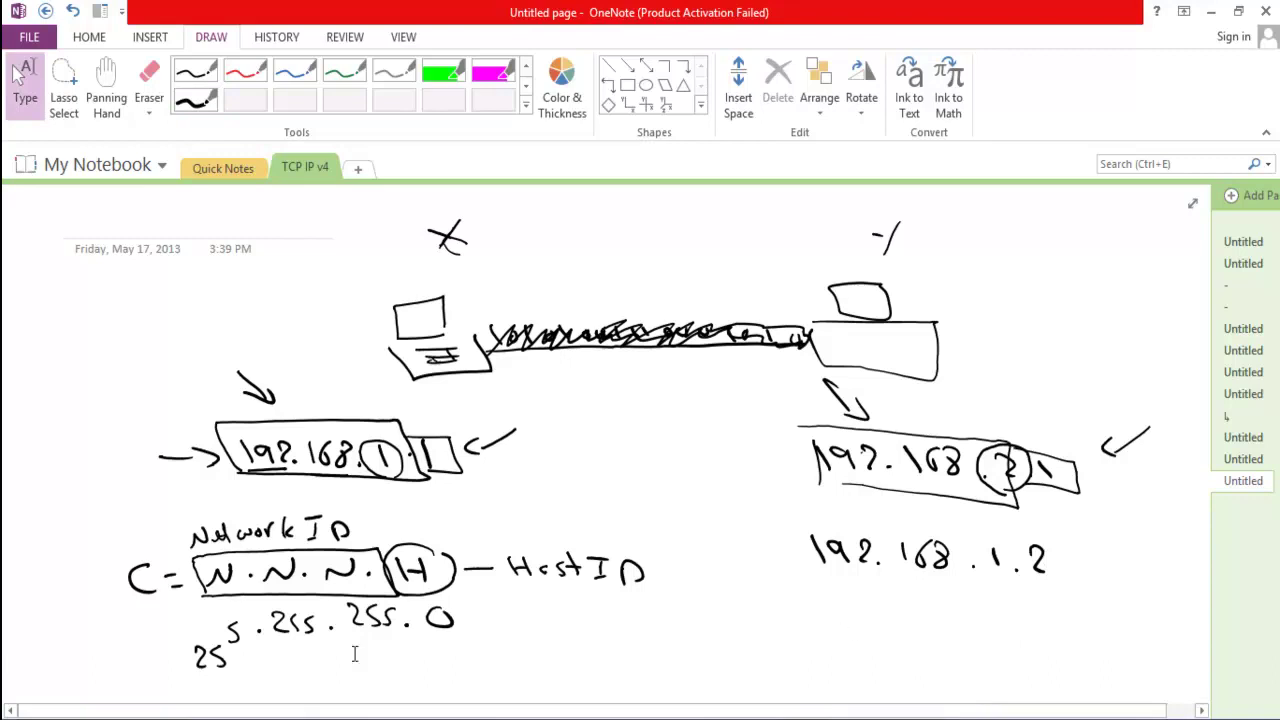
{"action": "mouse_move", "coordinate": [271, 663]}
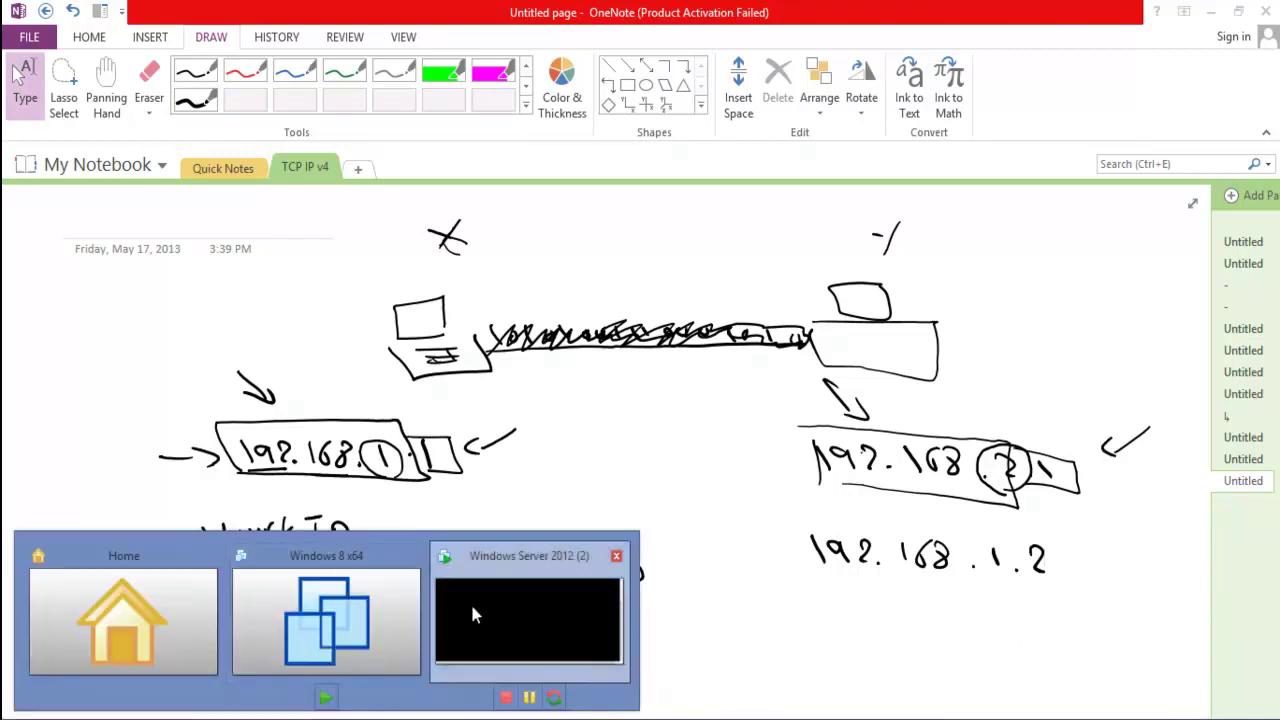
{"action": "left_click", "coordinate": [471, 606]}
{"action": "left_click", "coordinate": [334, 442]}
{"action": "left_click", "coordinate": [265, 65]}
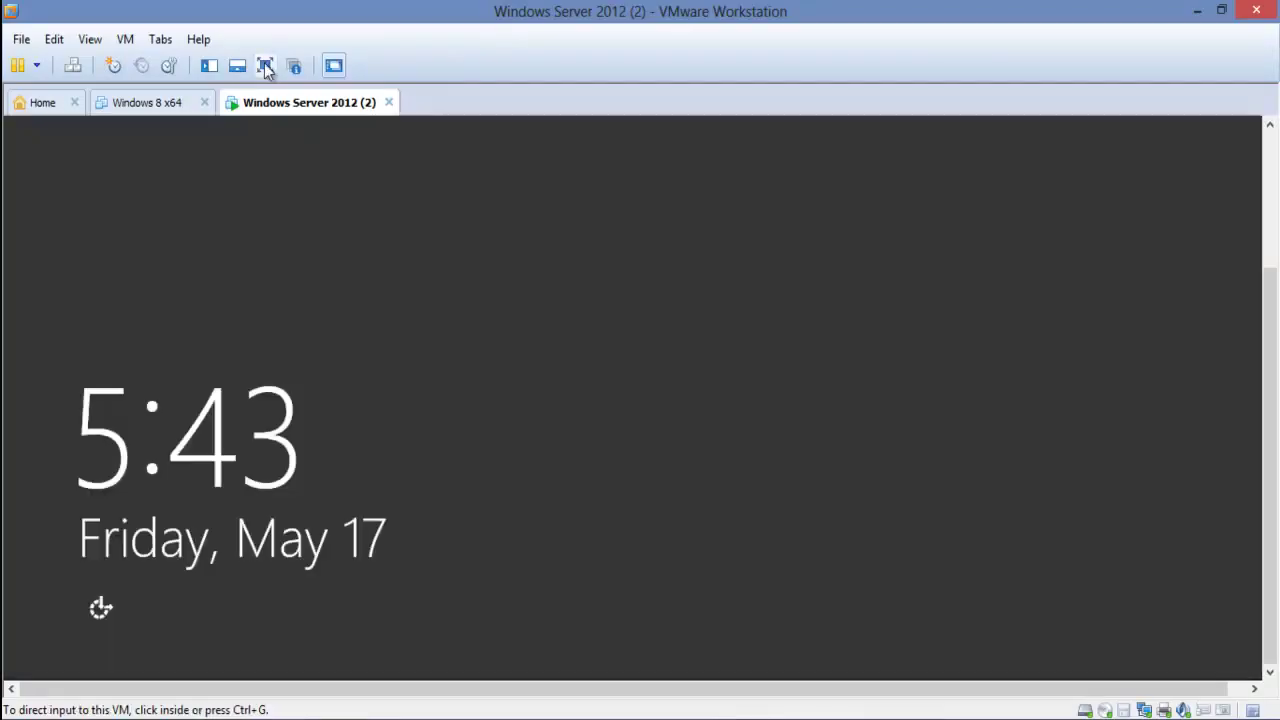
Send Ctrl+Alt+Del to the guest and sign in with the administrator password
{"action": "mouse_move", "coordinate": [328, 6]}
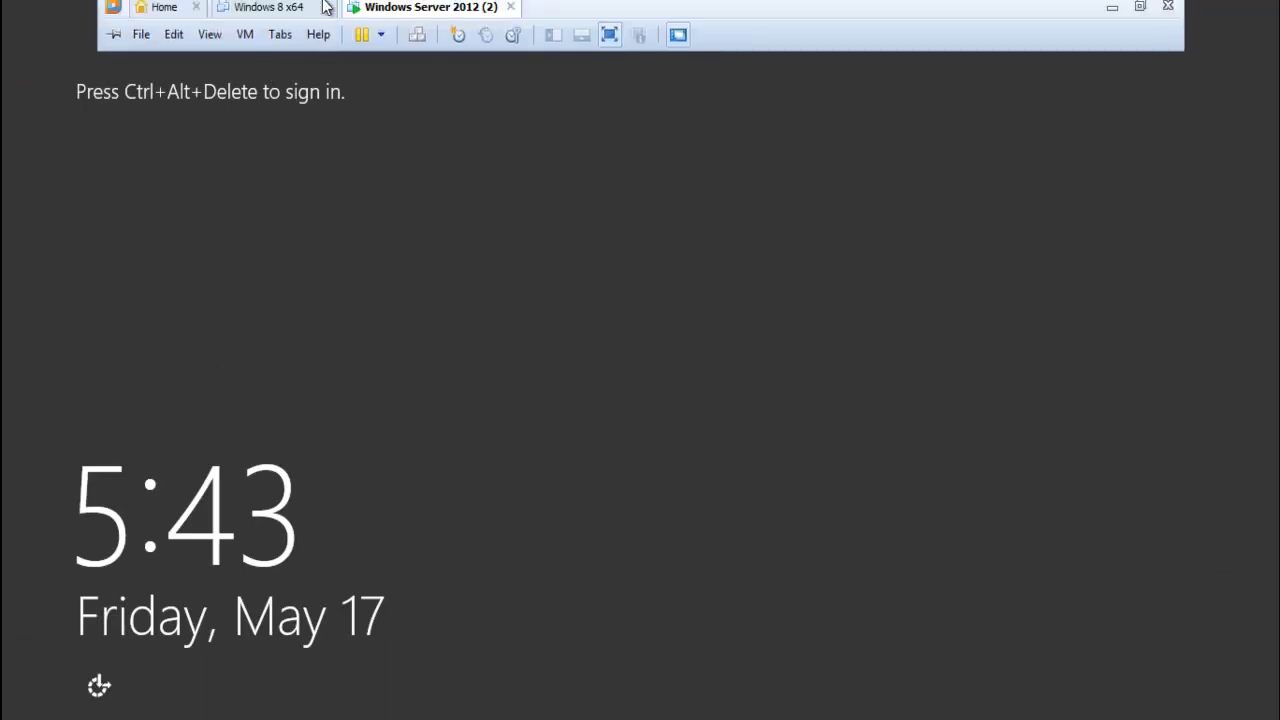
{"action": "left_click", "coordinate": [425, 48]}
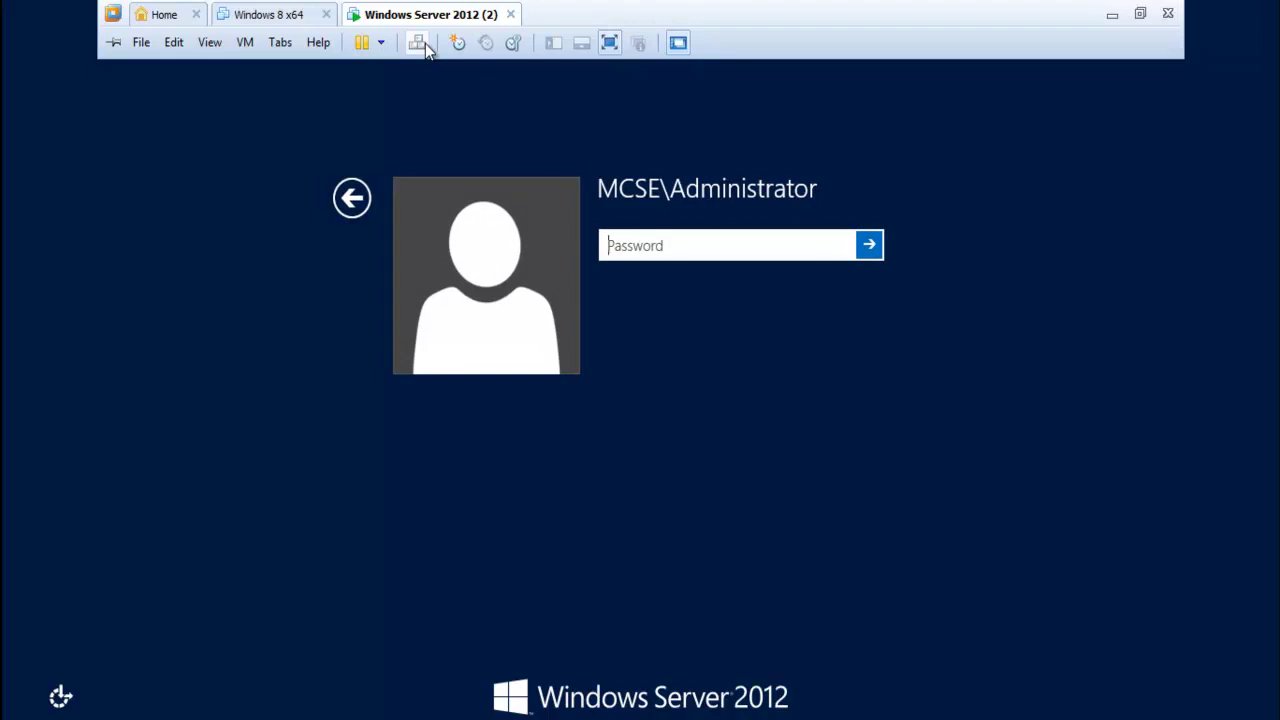
{"action": "left_click", "coordinate": [691, 309]}
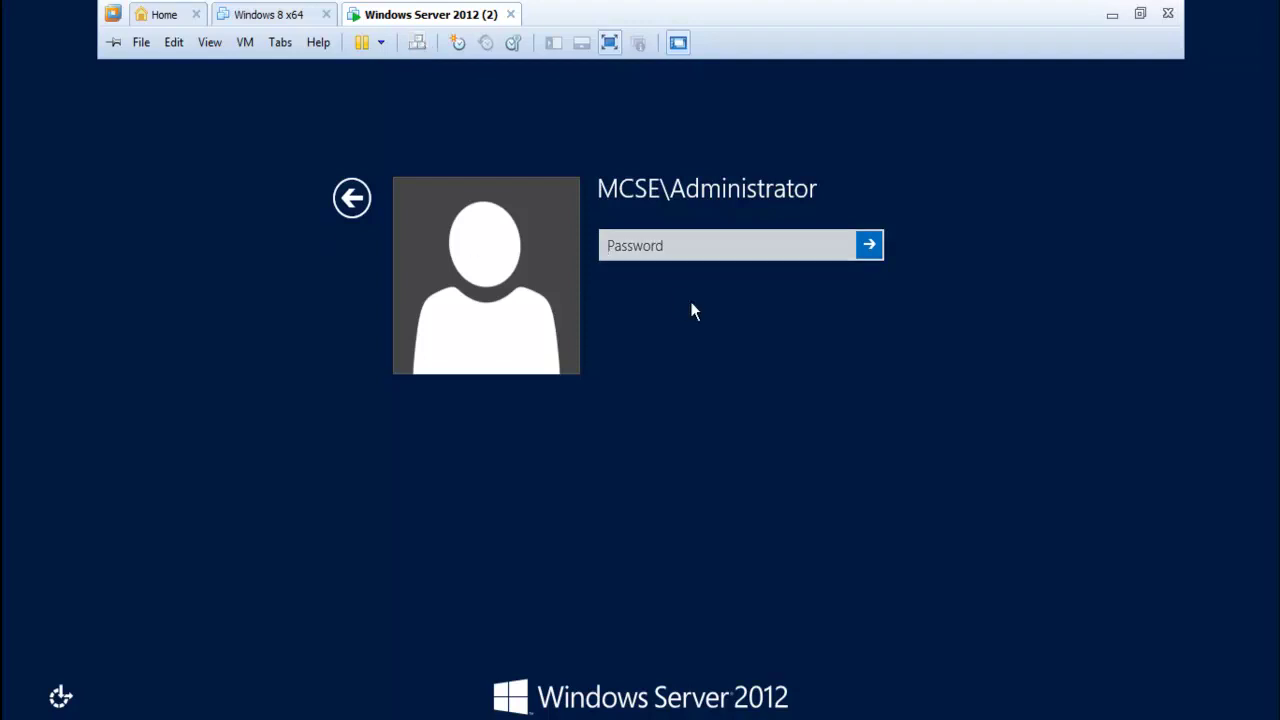
{"action": "left_click", "coordinate": [646, 247]}
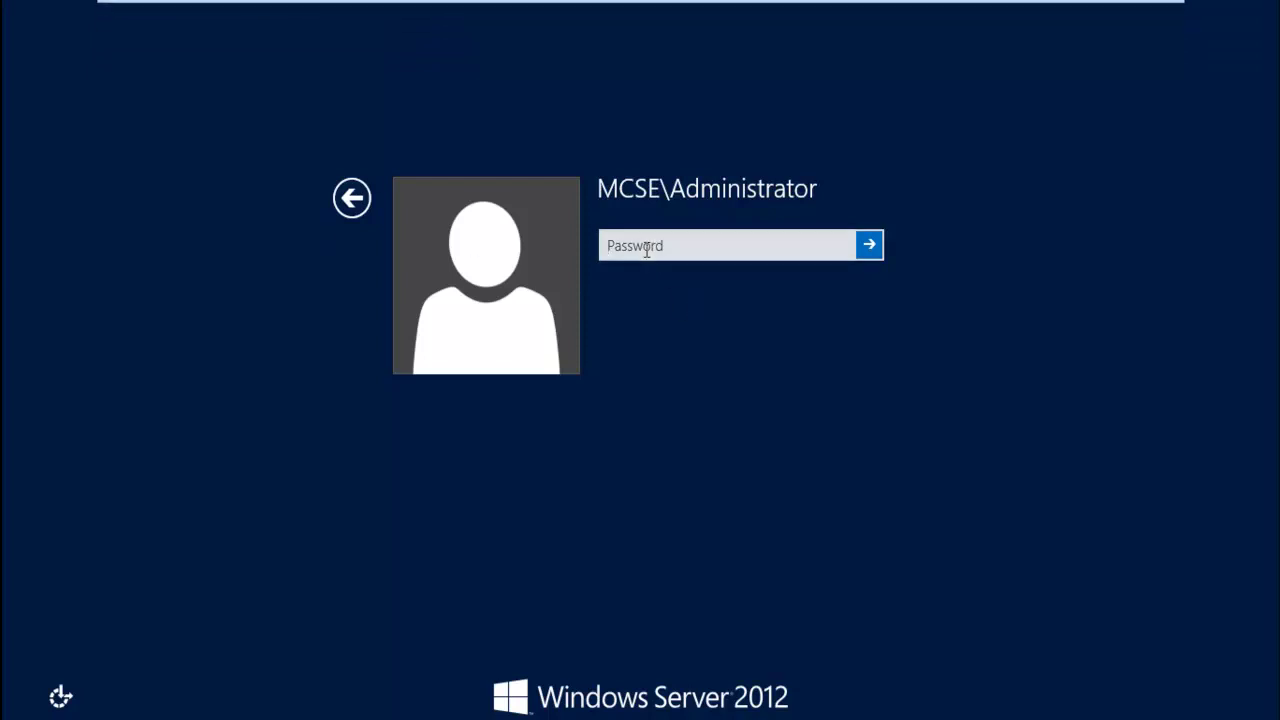
{"action": "type", "text": "Pa$$w0"}
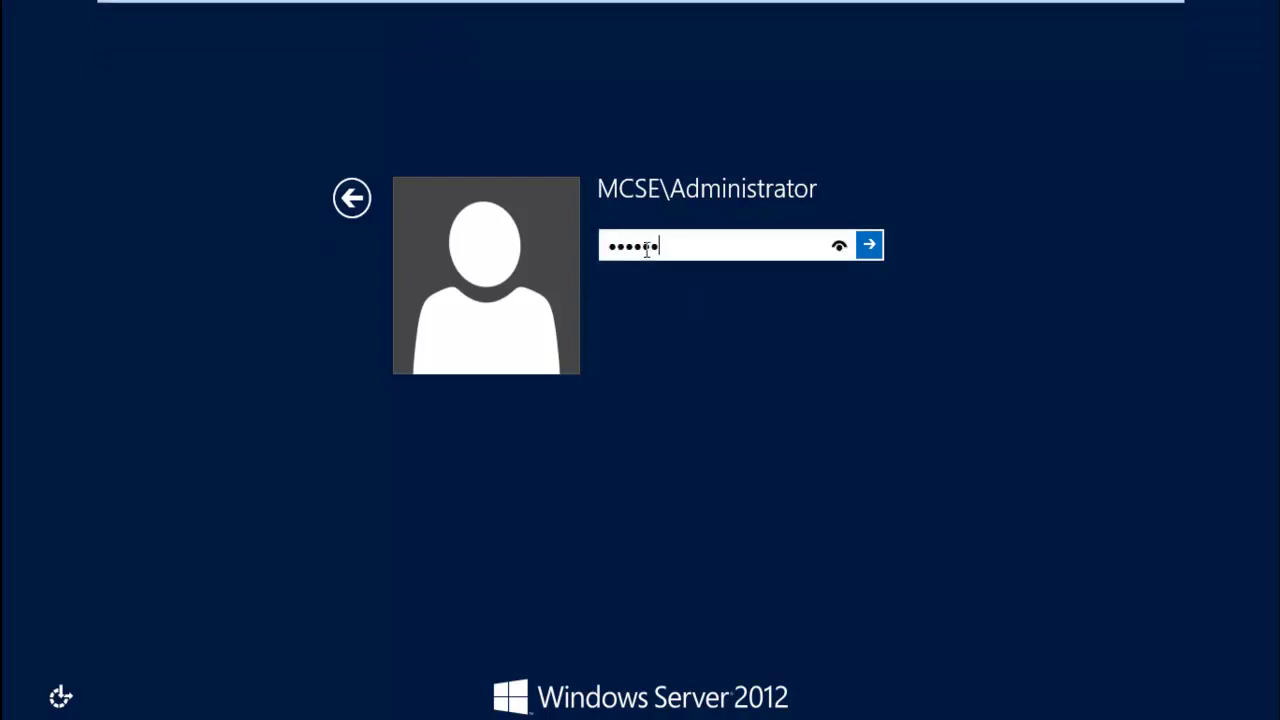
{"action": "type", "text": "rd!"}
{"action": "key", "text": "Return"}
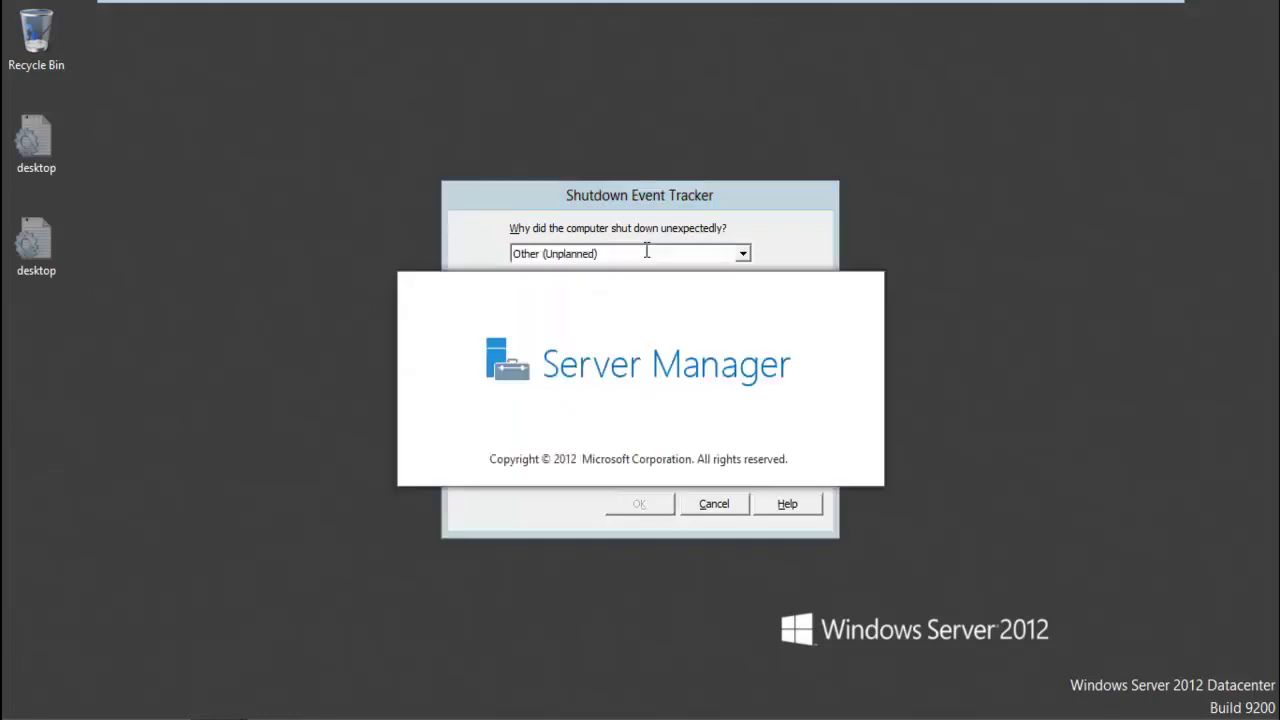
Cancel the Shutdown Event Tracker and open Network Connections showing the single Ethernet adapter
{"action": "left_click", "coordinate": [724, 504]}
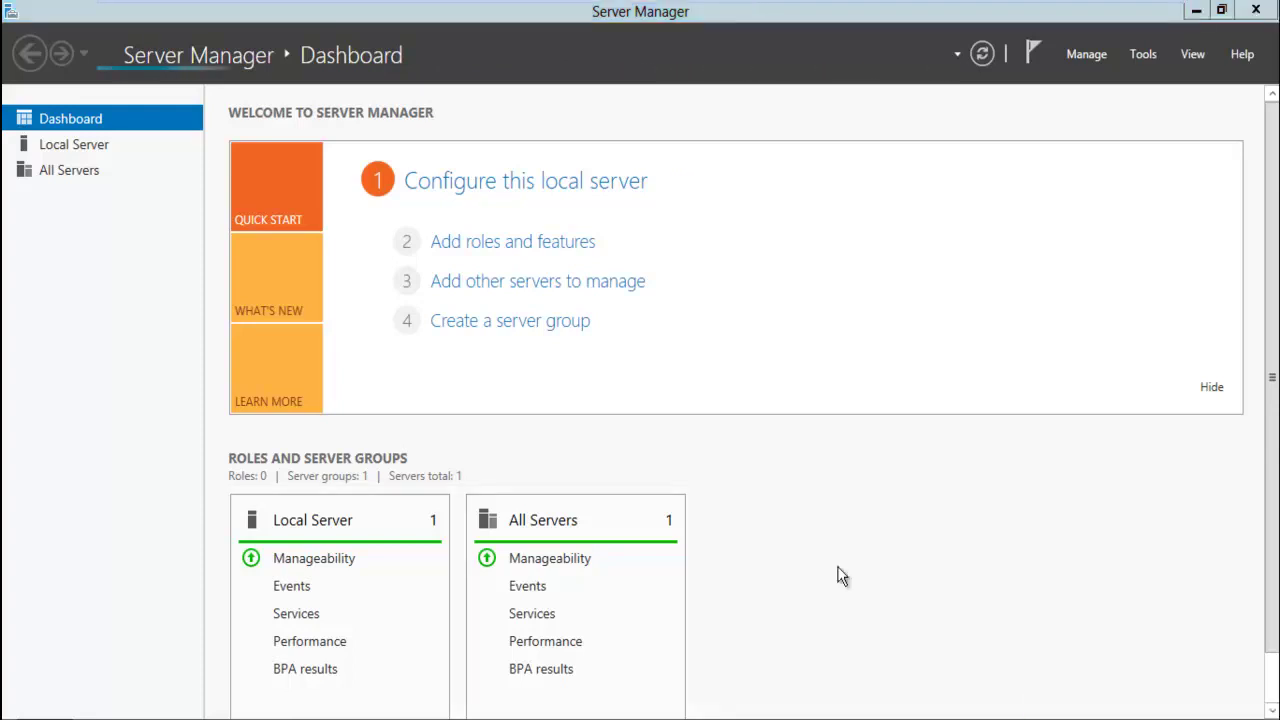
{"action": "key", "text": "super+c"}
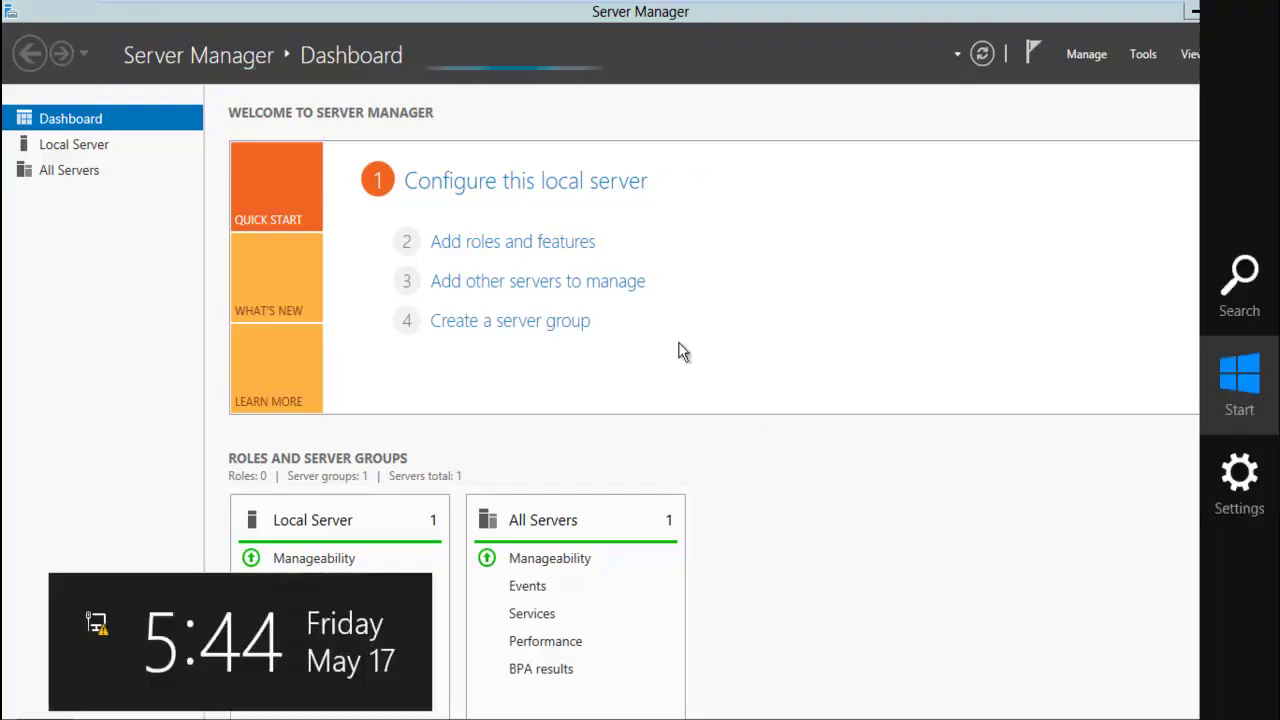
{"action": "key", "text": "Escape"}
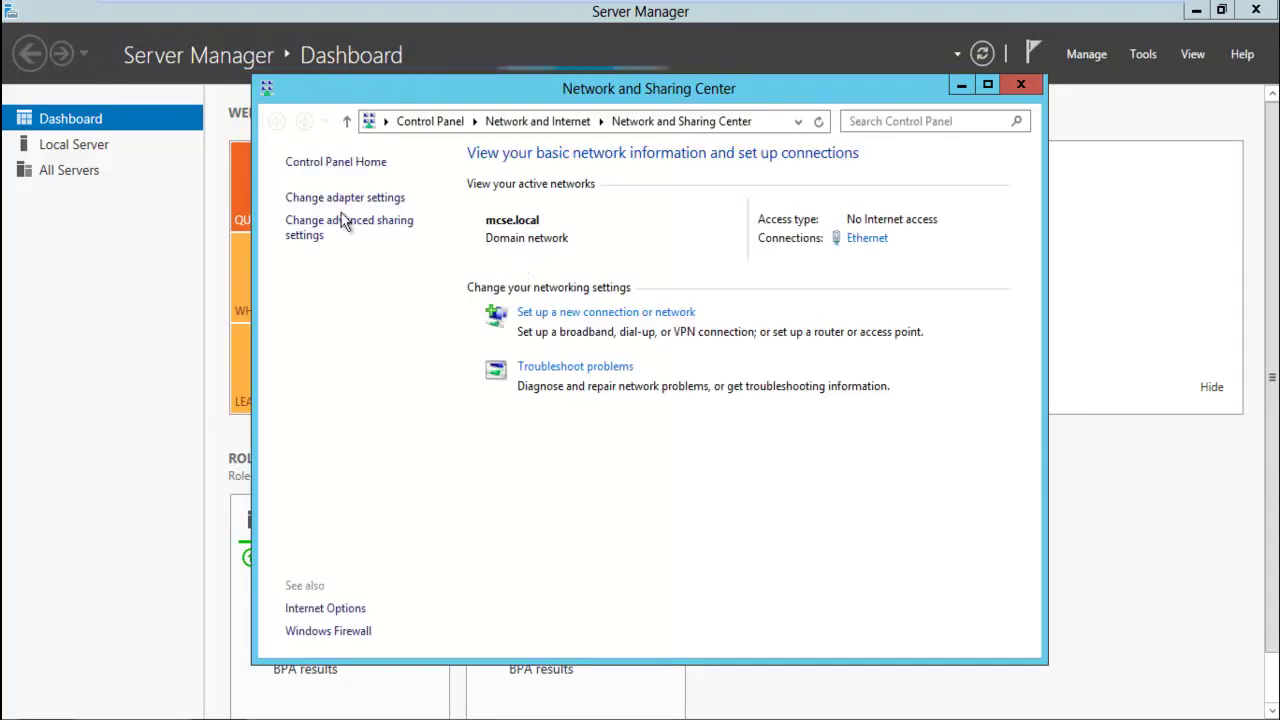
{"action": "left_click", "coordinate": [340, 199]}
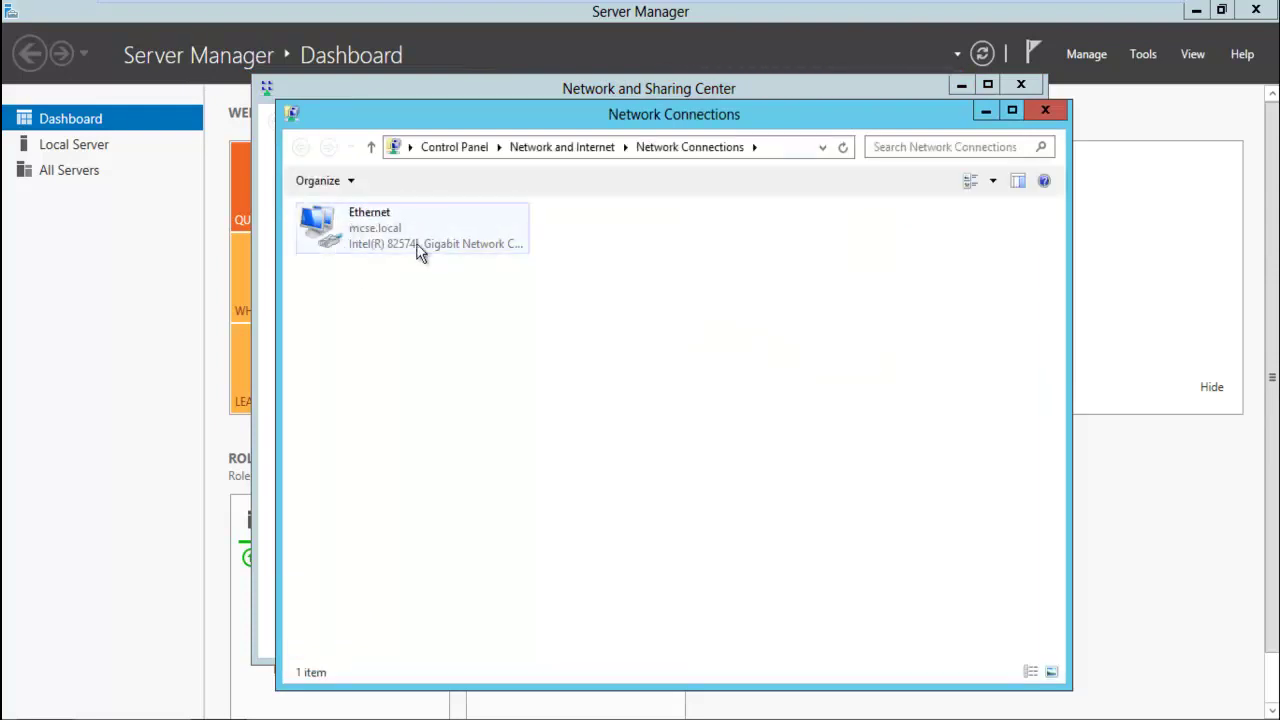
{"action": "mouse_move", "coordinate": [357, 5]}
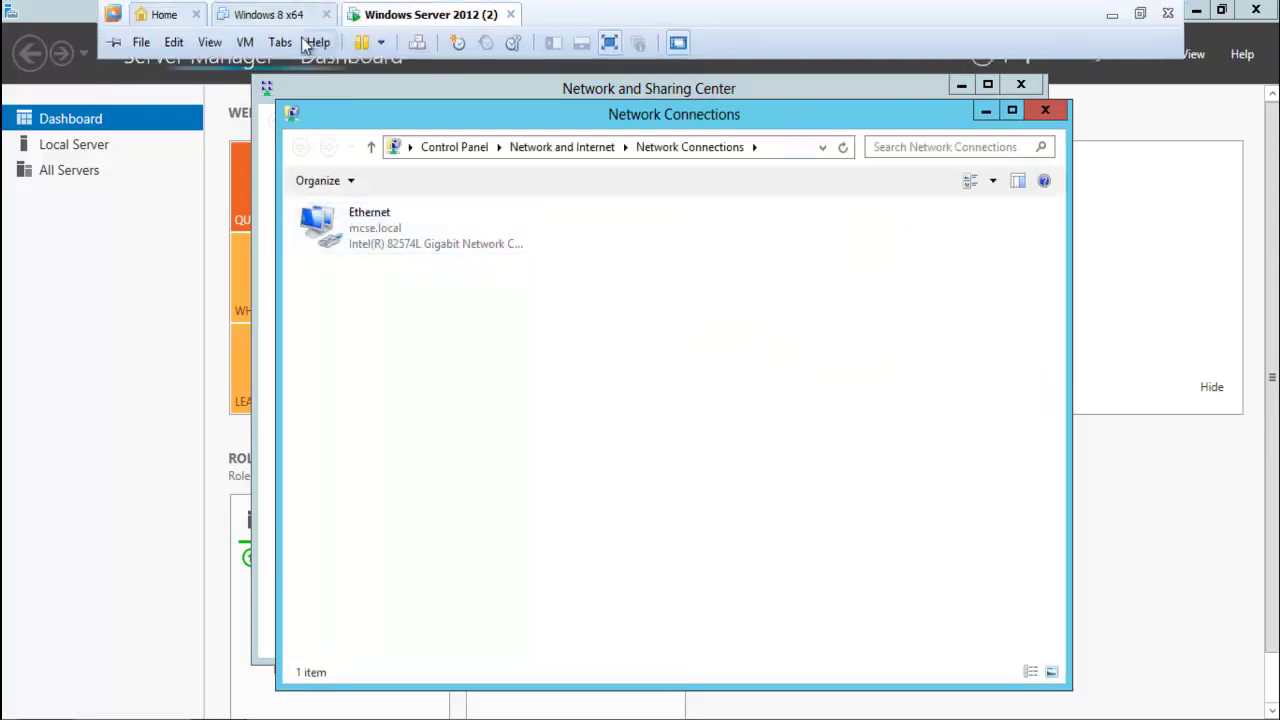
{"action": "left_click", "coordinate": [250, 45]}
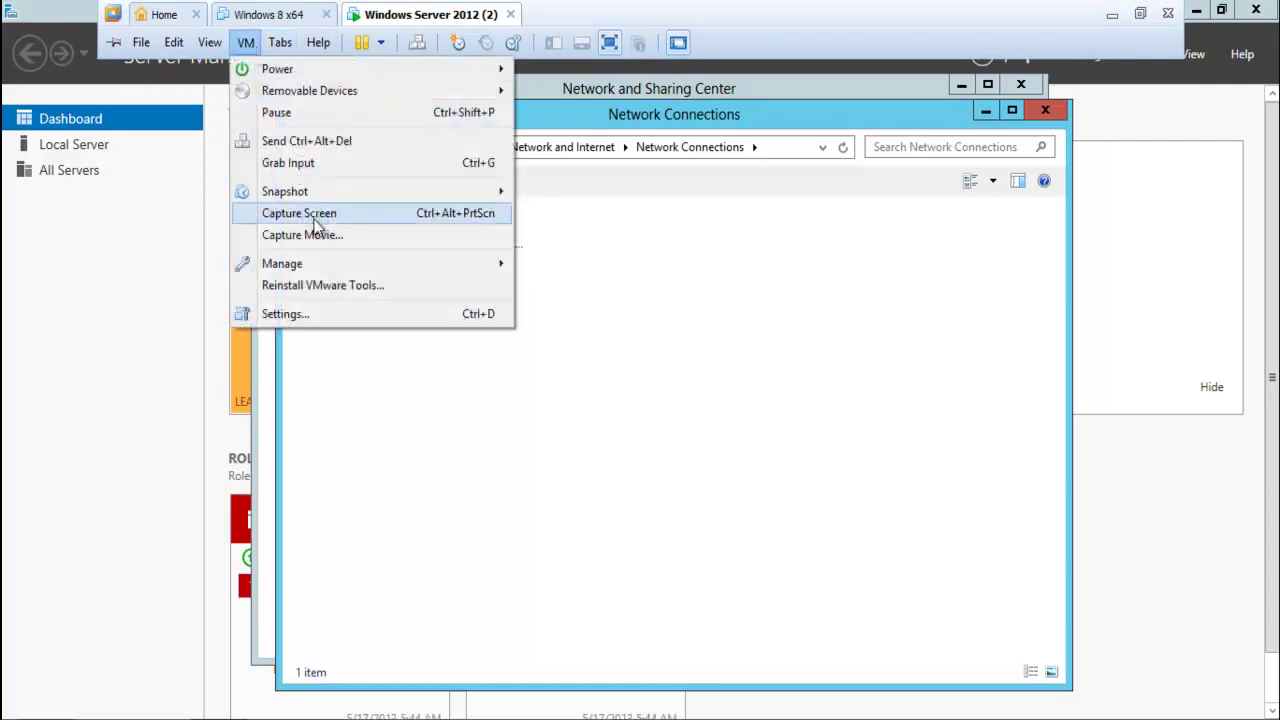
In VM Settings, add Network Adapter 2 as a Host-only adapter
{"action": "left_click", "coordinate": [362, 317]}
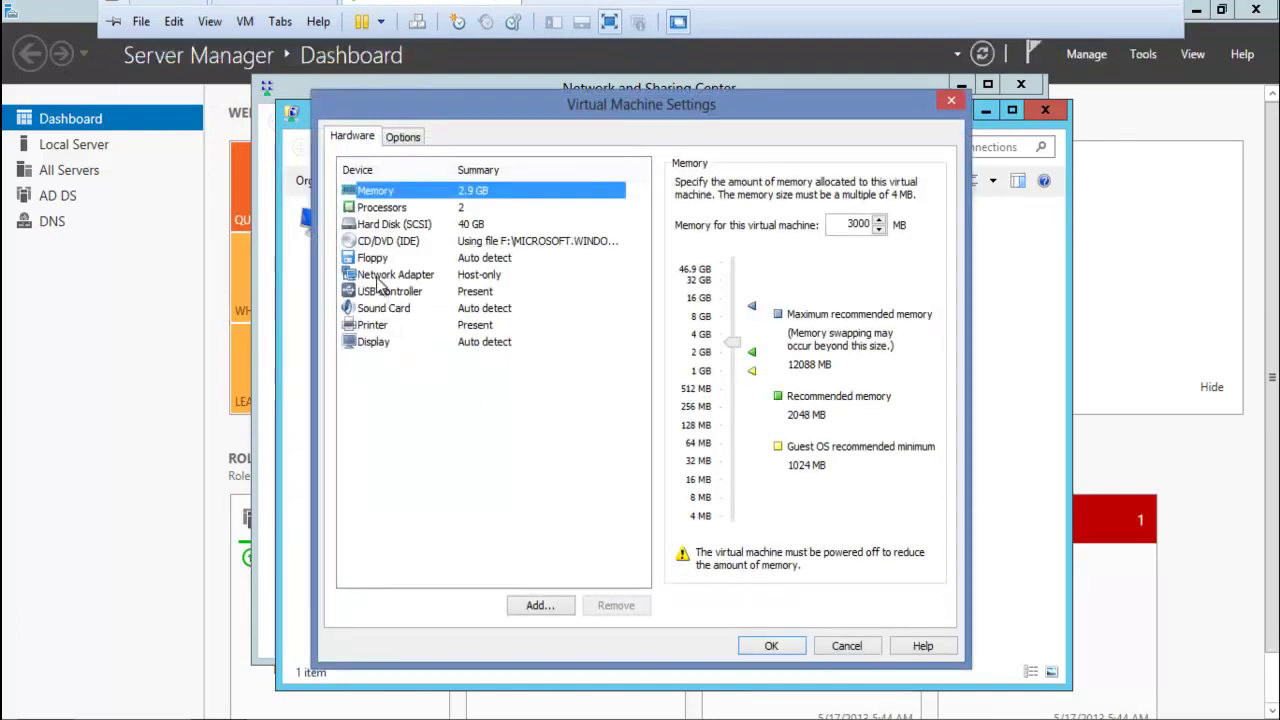
{"action": "left_click", "coordinate": [410, 274]}
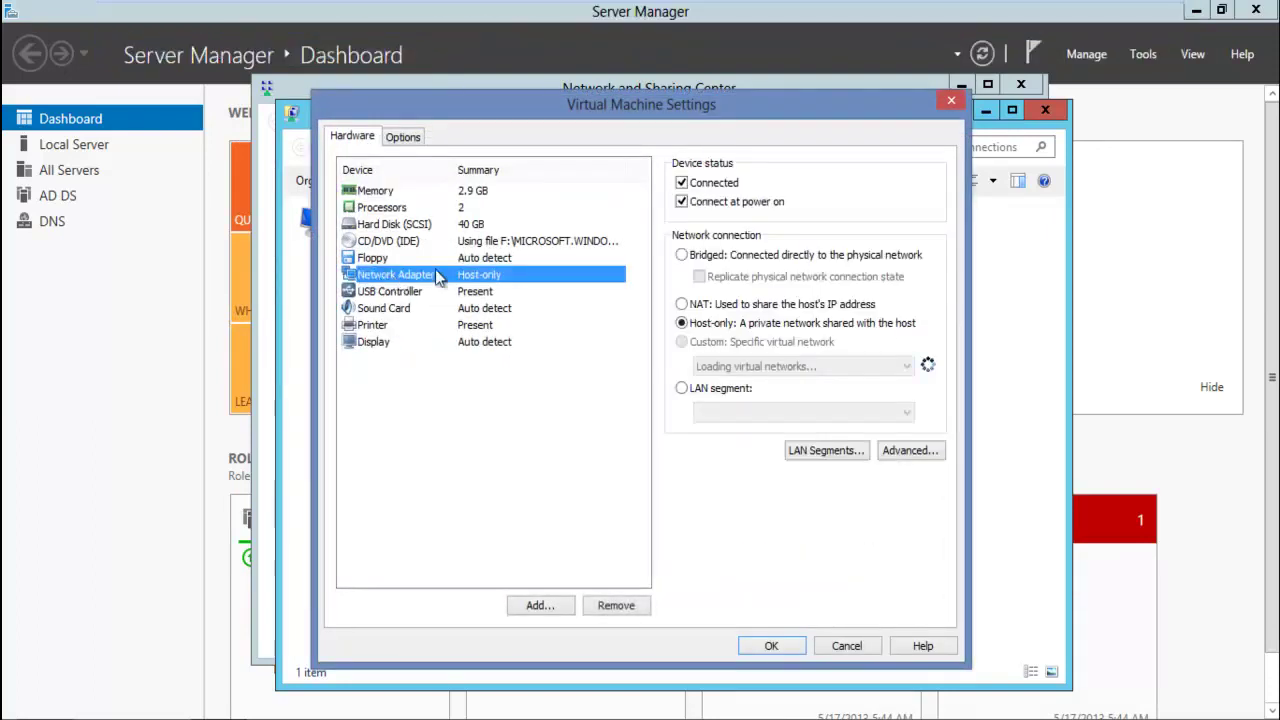
{"action": "left_click", "coordinate": [546, 606]}
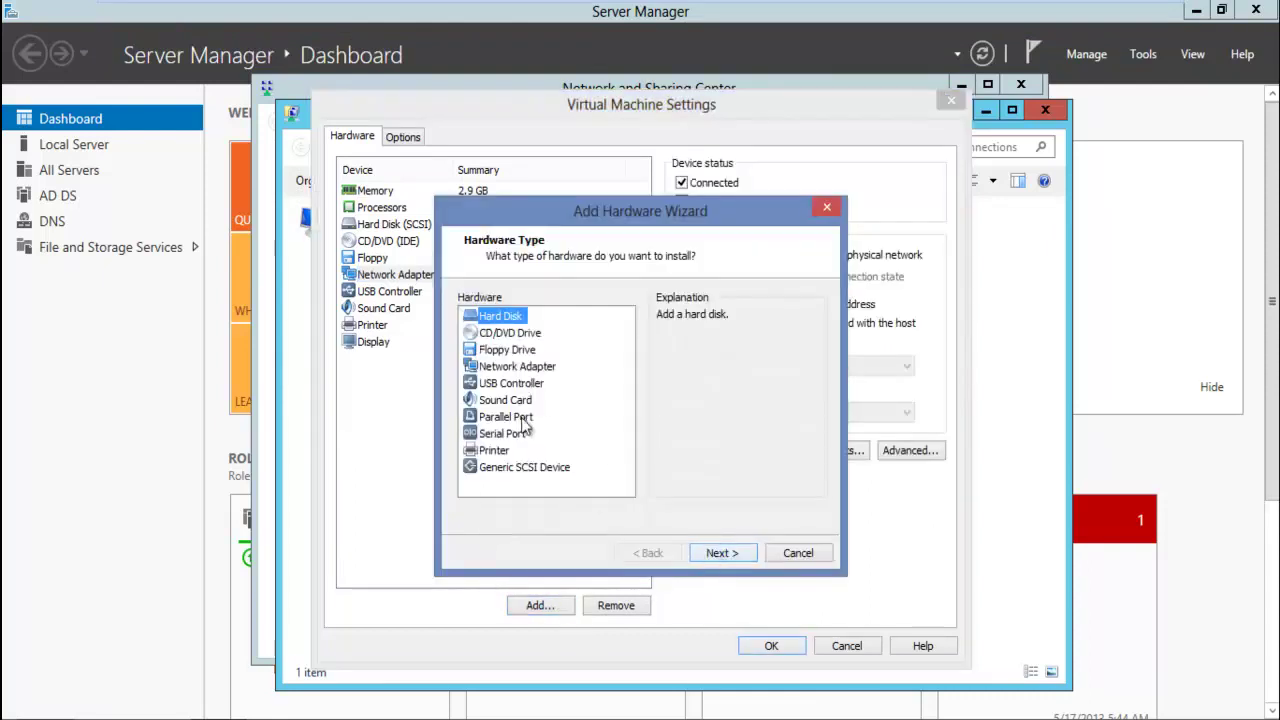
{"action": "left_click", "coordinate": [515, 366]}
{"action": "left_click", "coordinate": [724, 553]}
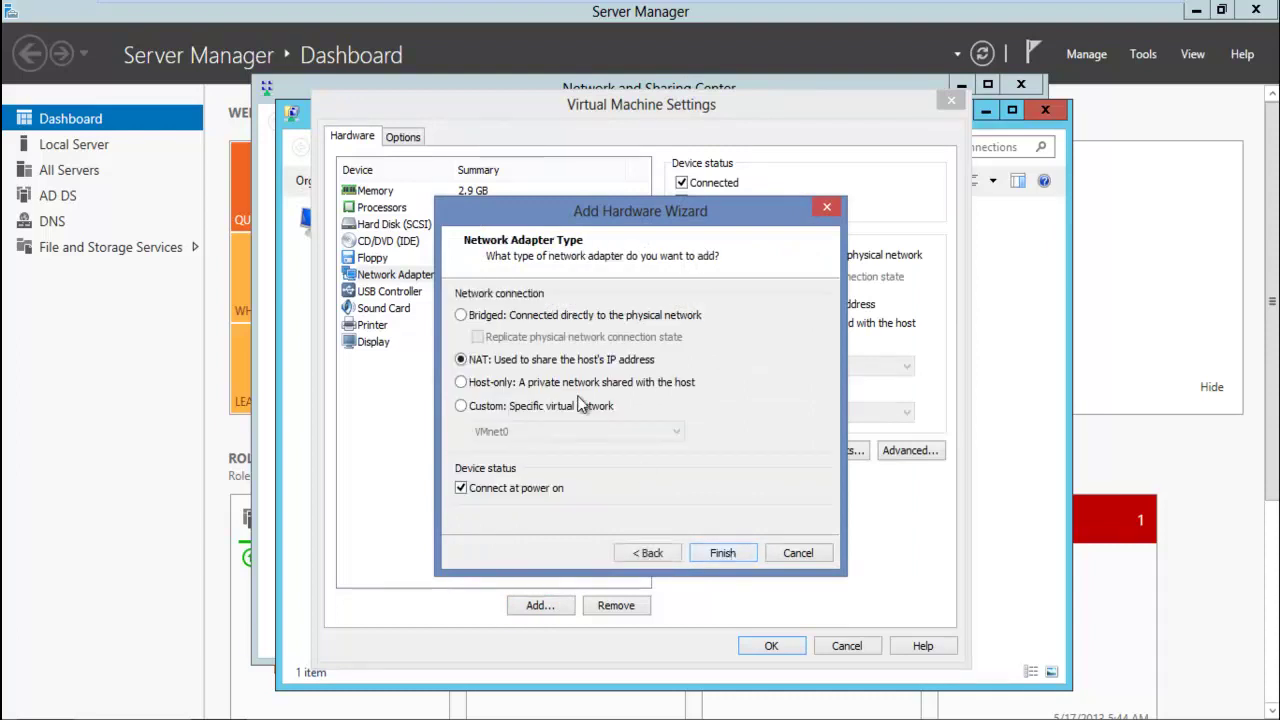
{"action": "left_click", "coordinate": [575, 386]}
{"action": "left_click", "coordinate": [723, 555]}
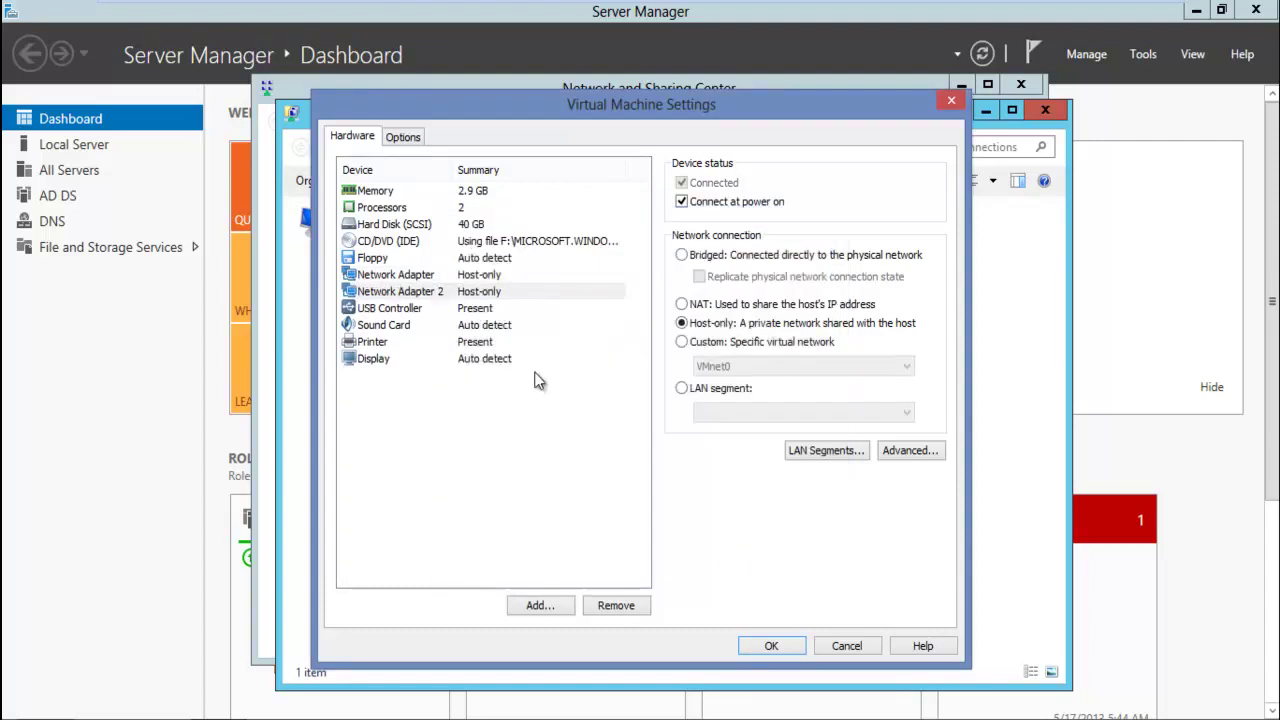
Add Network Adapter 3 as Host-only too and save the hardware settings
{"action": "left_click", "coordinate": [546, 608]}
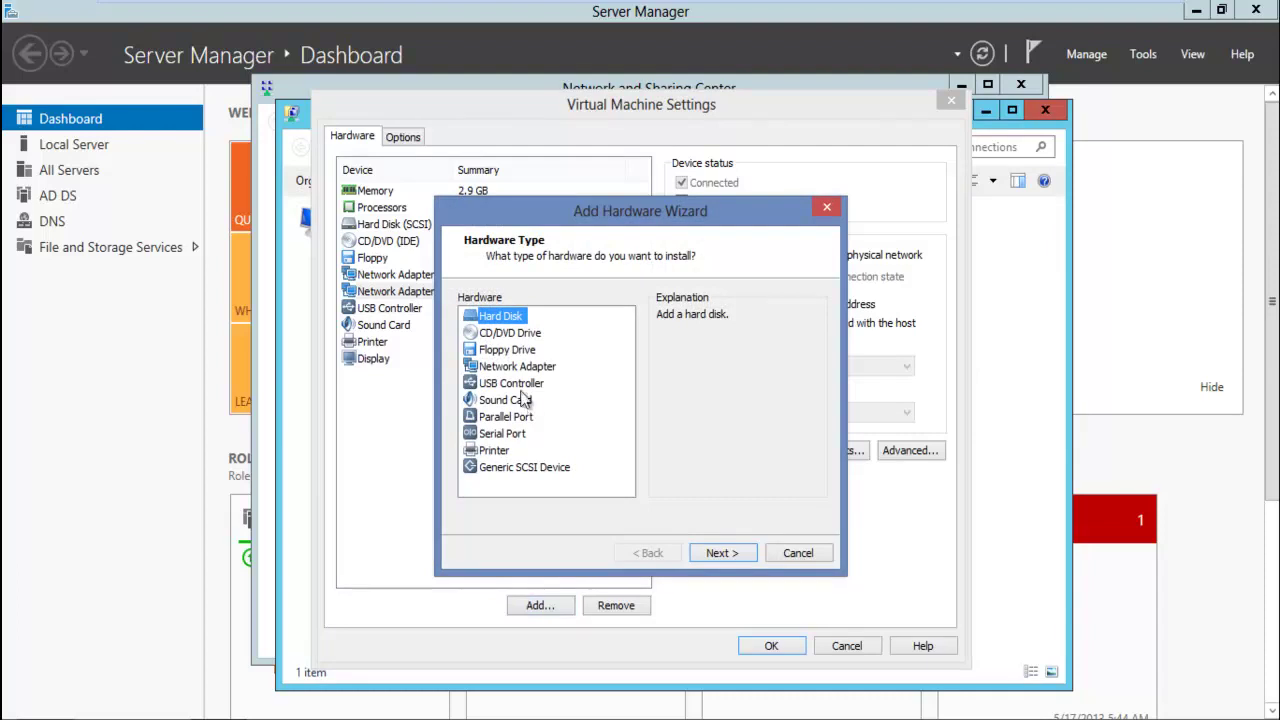
{"action": "left_click", "coordinate": [512, 370]}
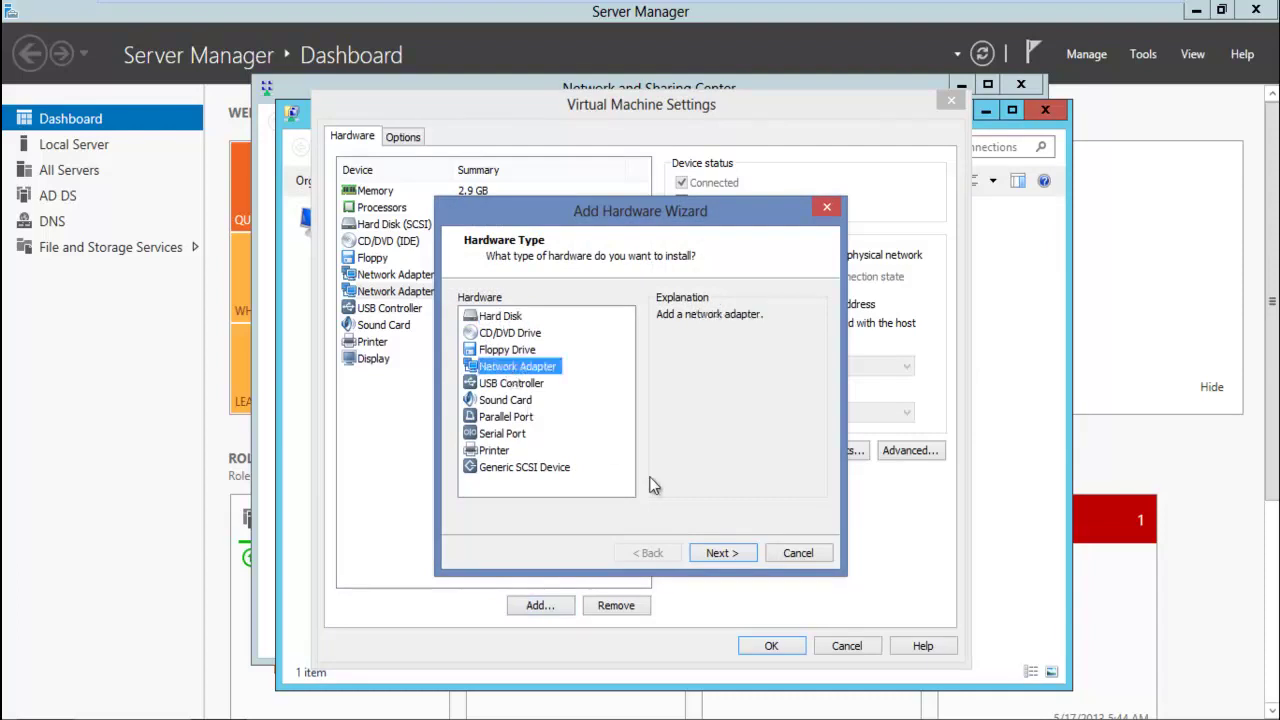
{"action": "left_click", "coordinate": [712, 554]}
{"action": "left_click", "coordinate": [600, 384]}
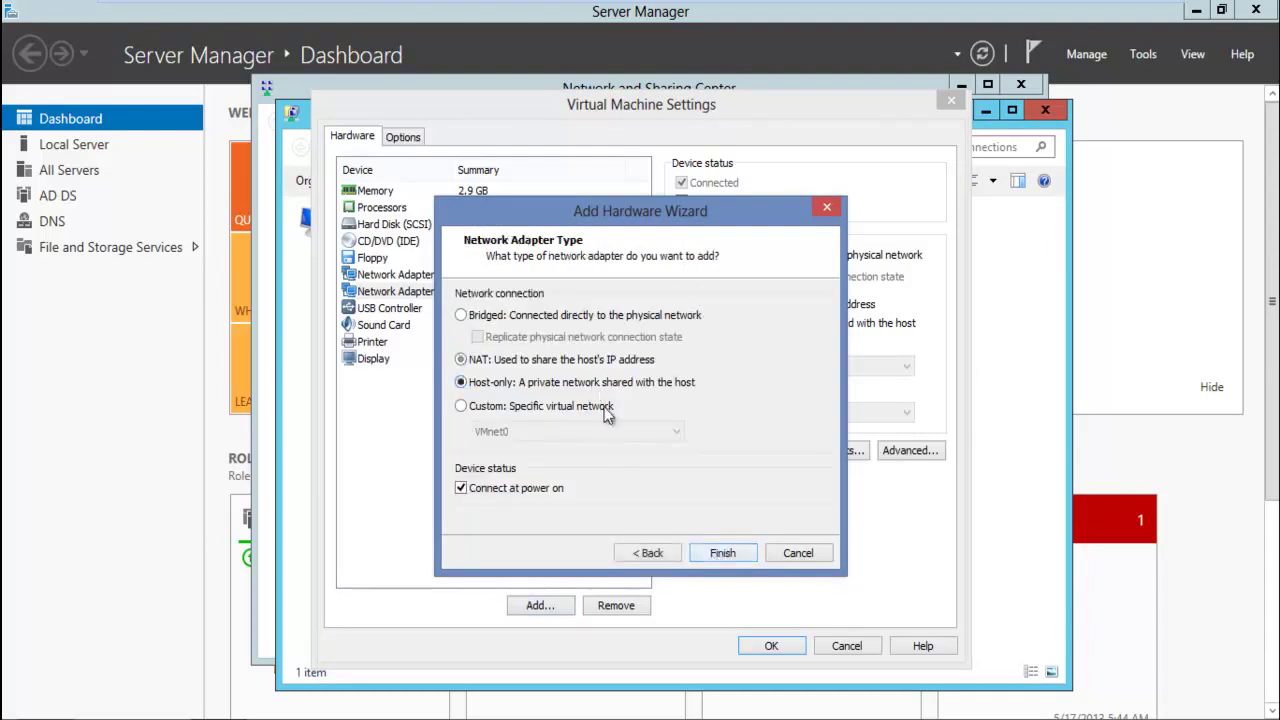
{"action": "left_click", "coordinate": [713, 552]}
{"action": "left_click", "coordinate": [771, 645]}
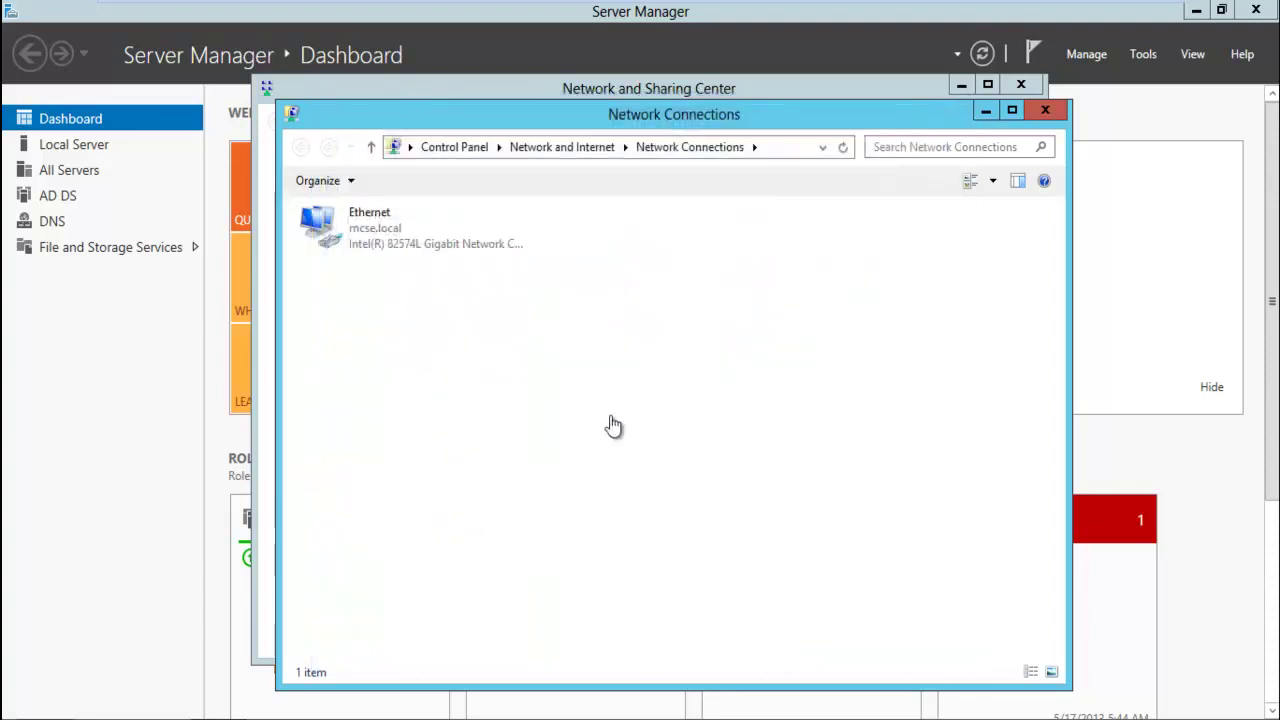
Suspend and resume the VM, then refresh Network Connections so Ethernet 2 and Ethernet 3 appear
{"action": "key", "text": "ctrl+z"}
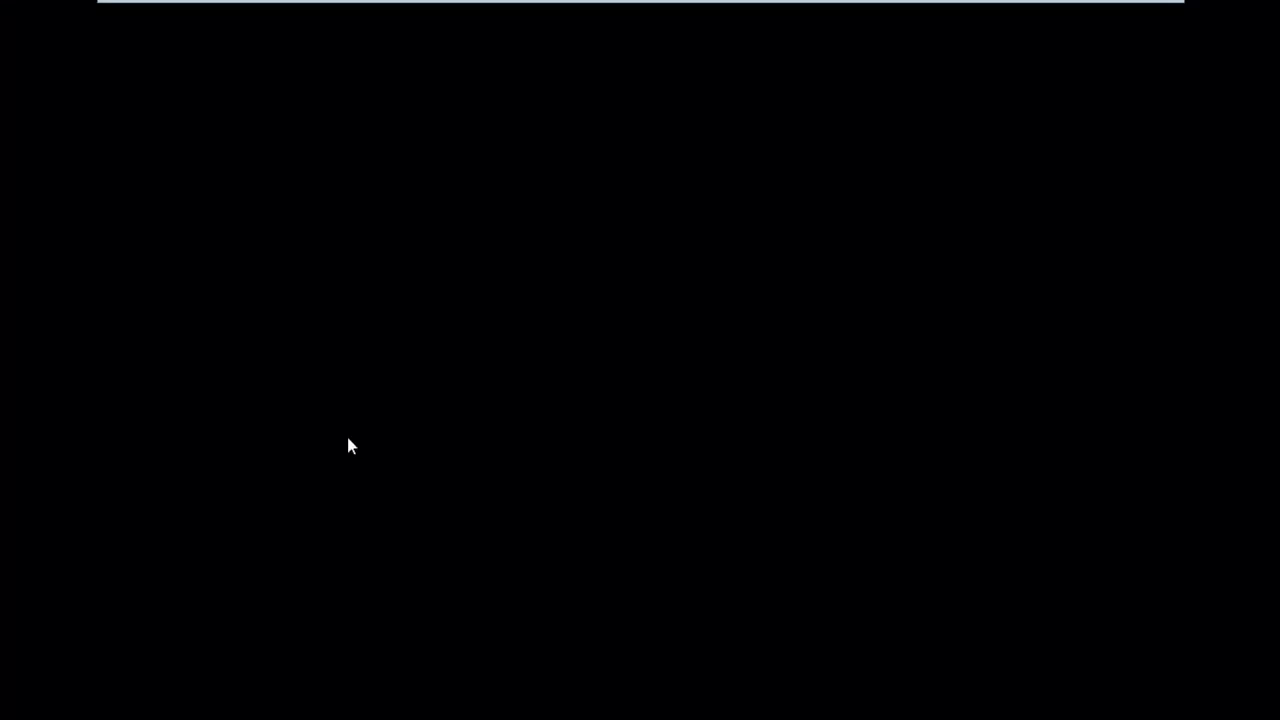
{"action": "mouse_move", "coordinate": [457, 3]}
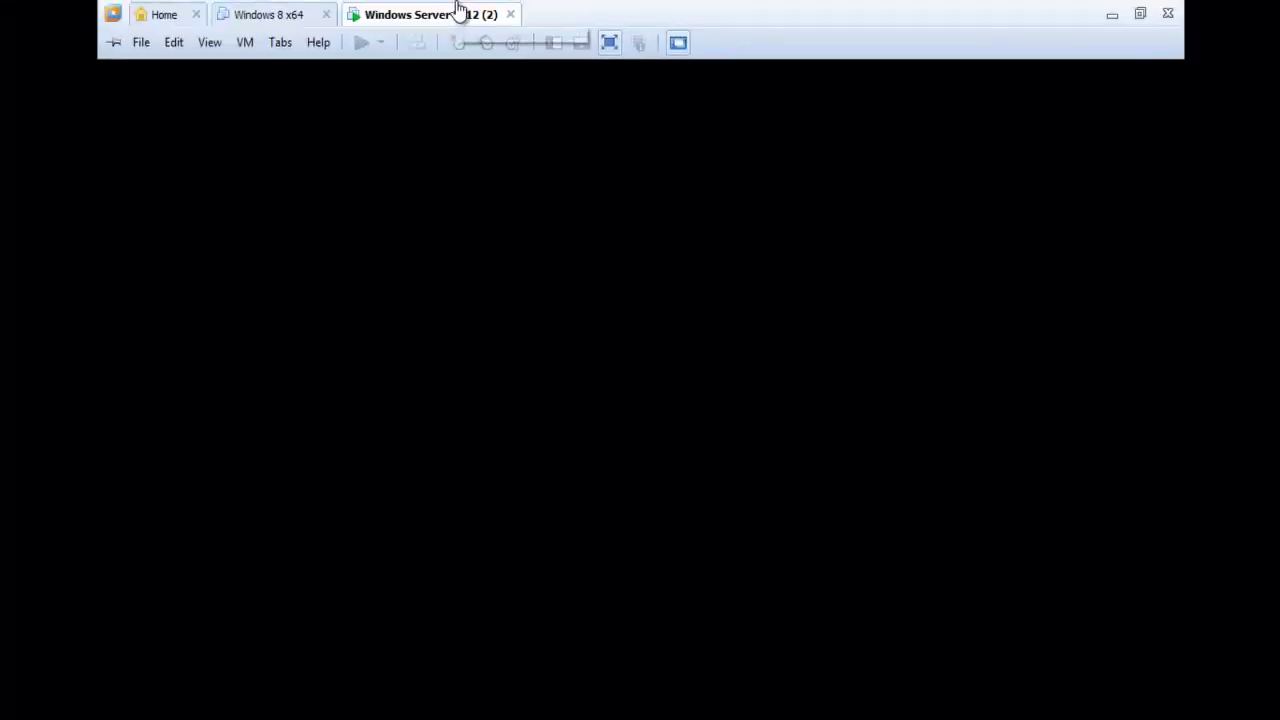
{"action": "key", "text": "ctrl+b"}
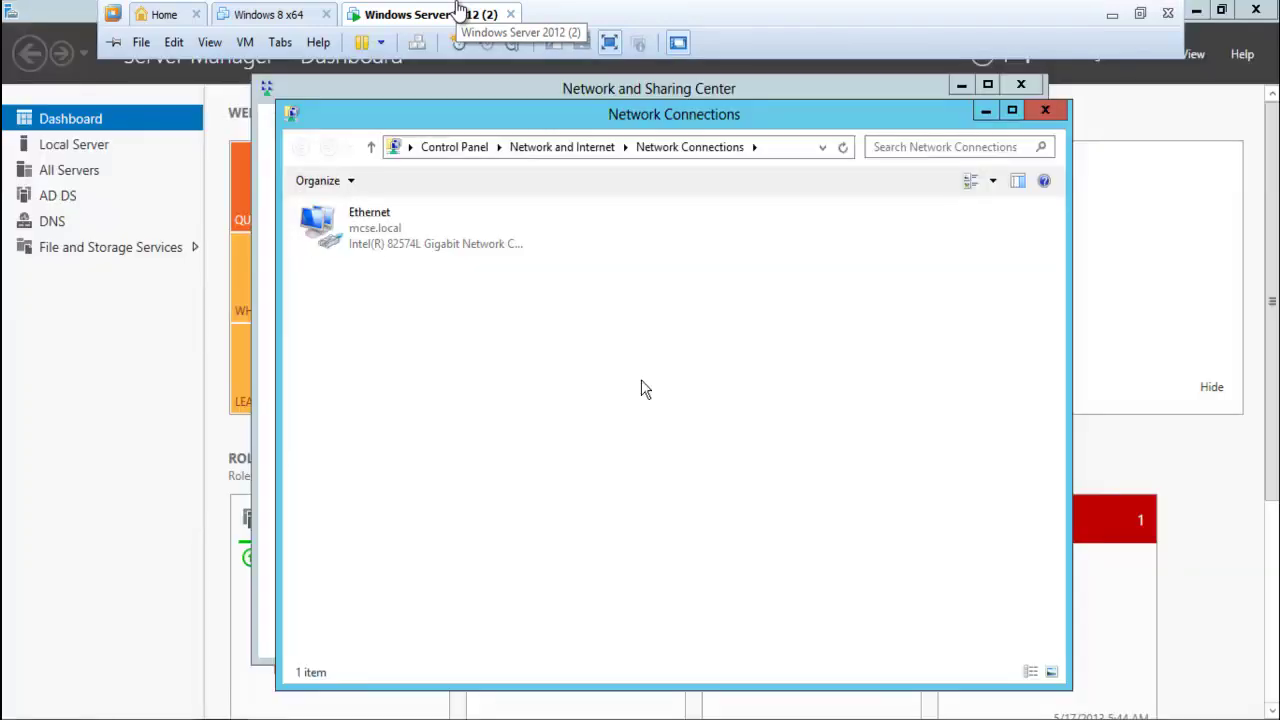
{"action": "right_click", "coordinate": [457, 8]}
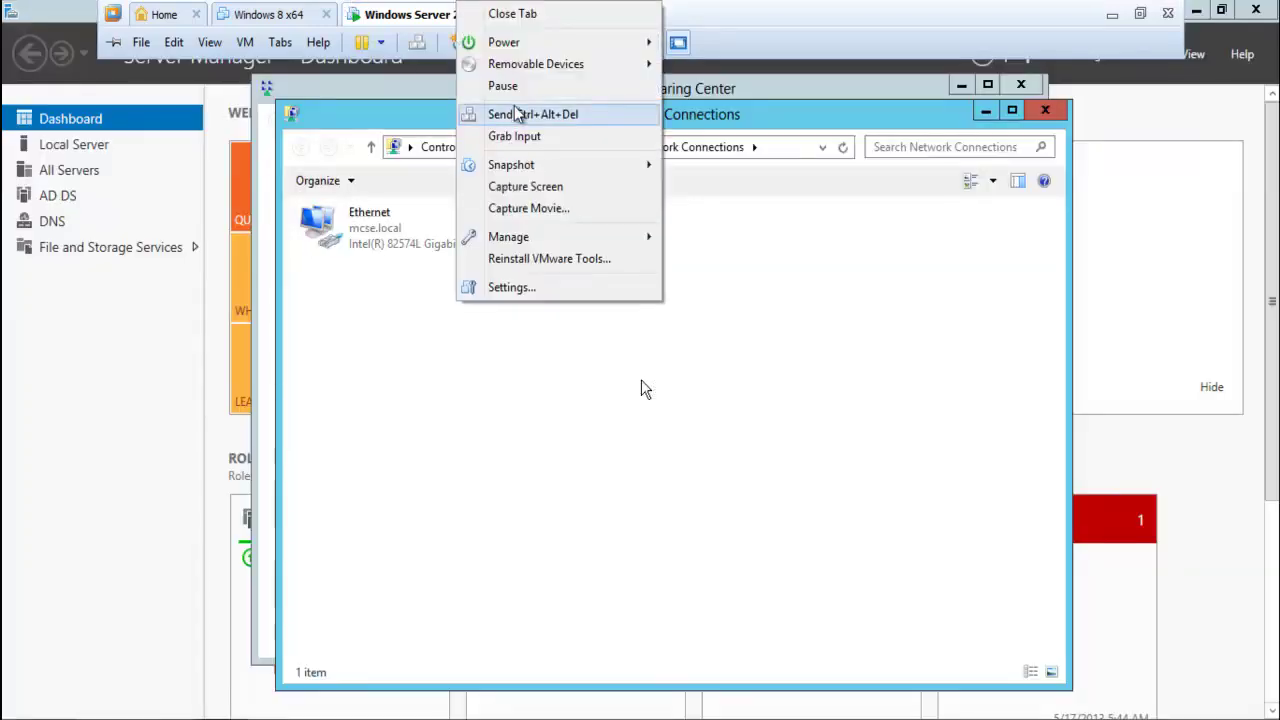
{"action": "left_click", "coordinate": [511, 287]}
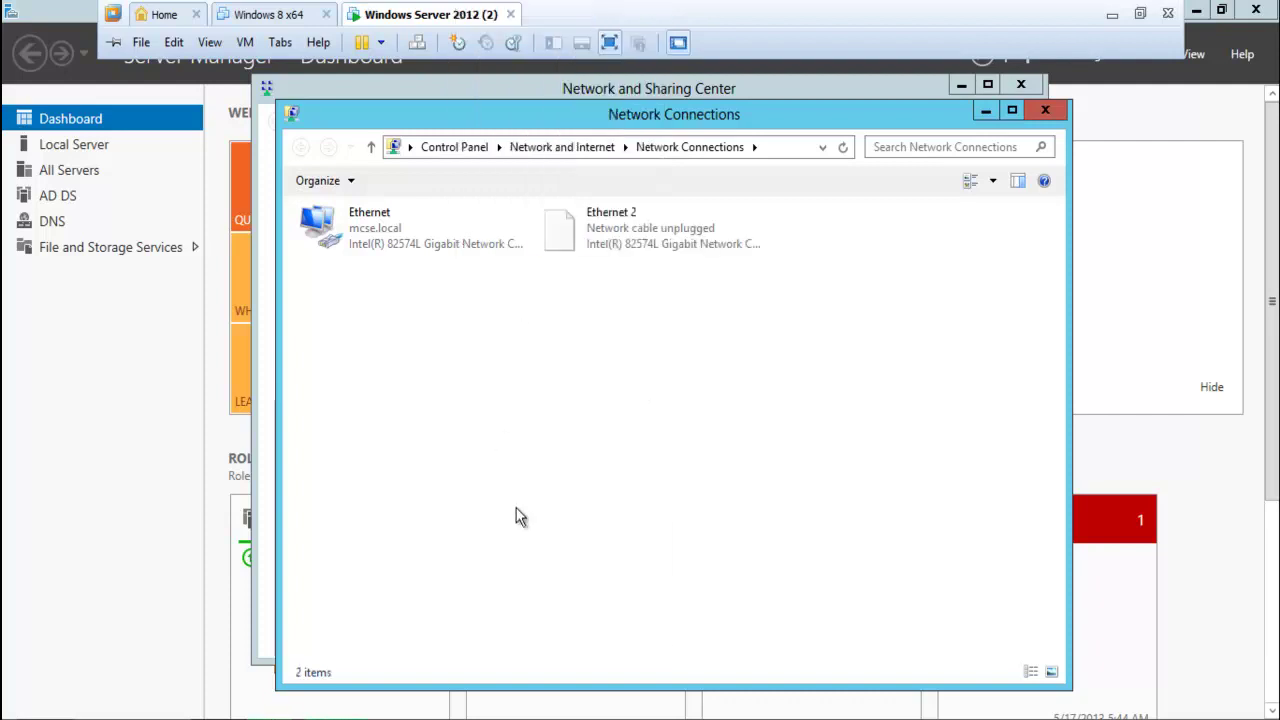
{"action": "right_click", "coordinate": [516, 508]}
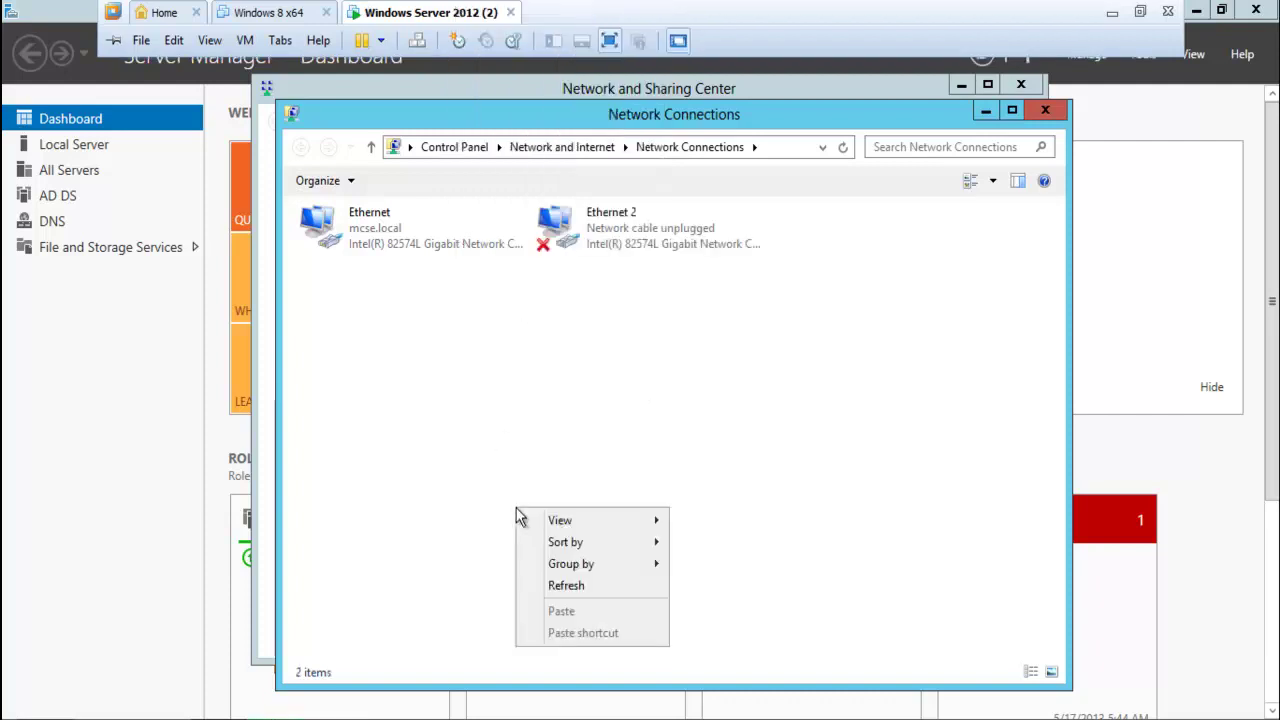
{"action": "left_click", "coordinate": [574, 587]}
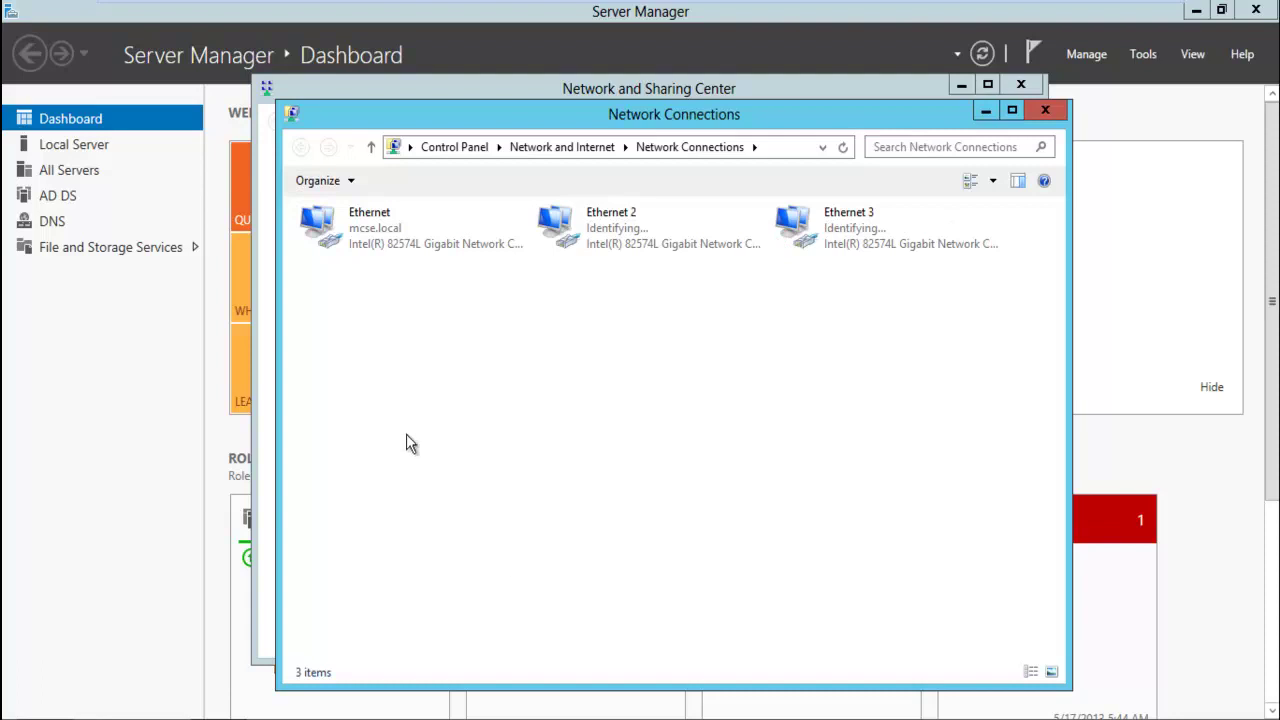
{"action": "left_click", "coordinate": [380, 250]}
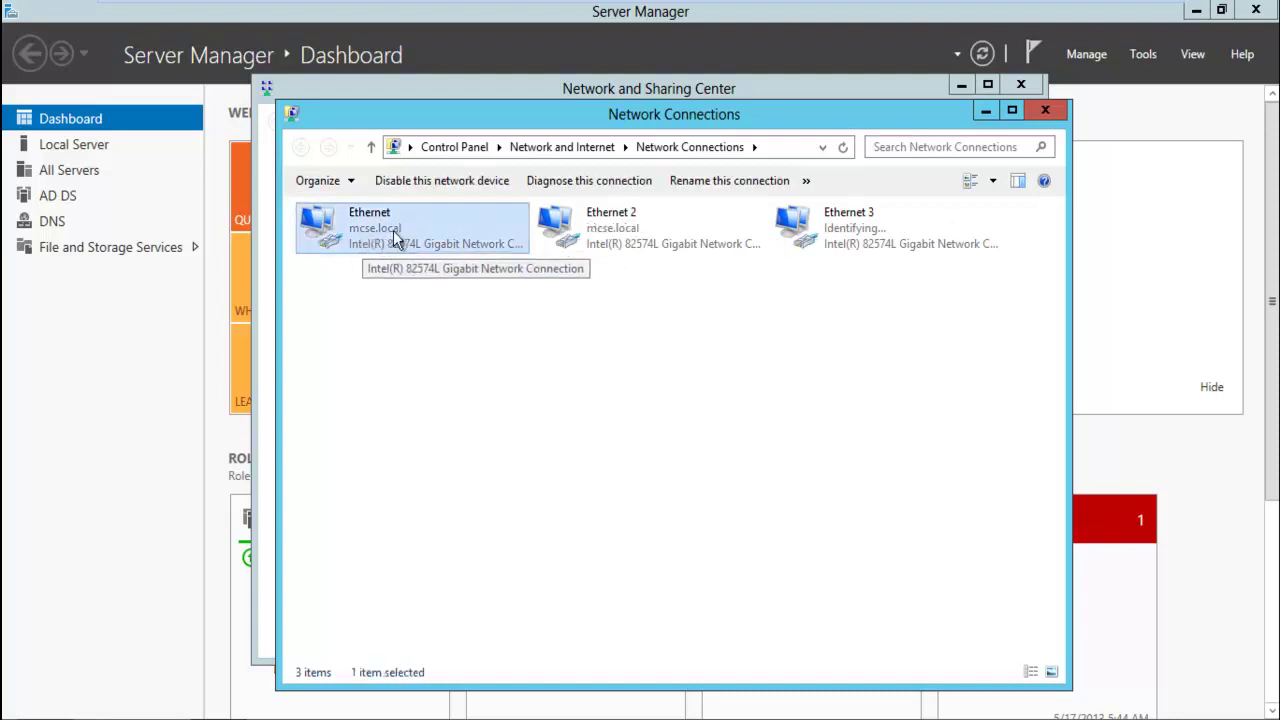
Review the Ethernet adapter's properties, including its Internet Protocol Version 4 entry
{"action": "right_click", "coordinate": [386, 241]}
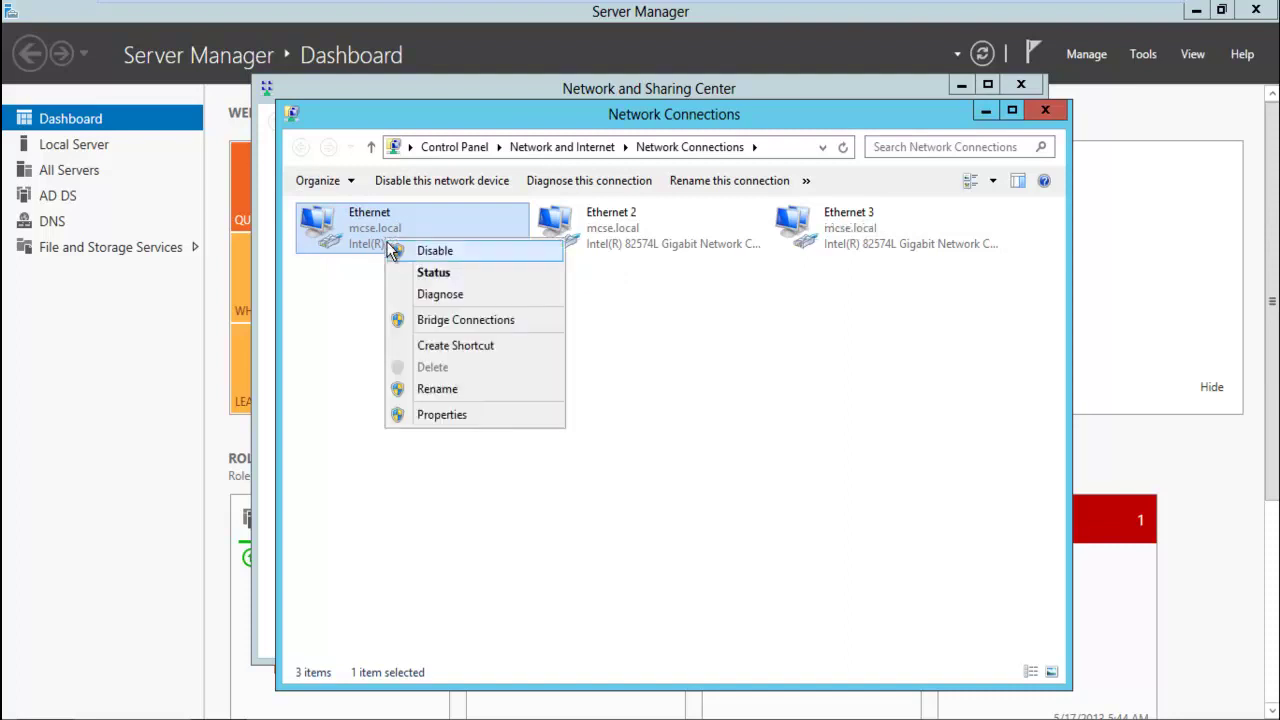
{"action": "left_click", "coordinate": [449, 413]}
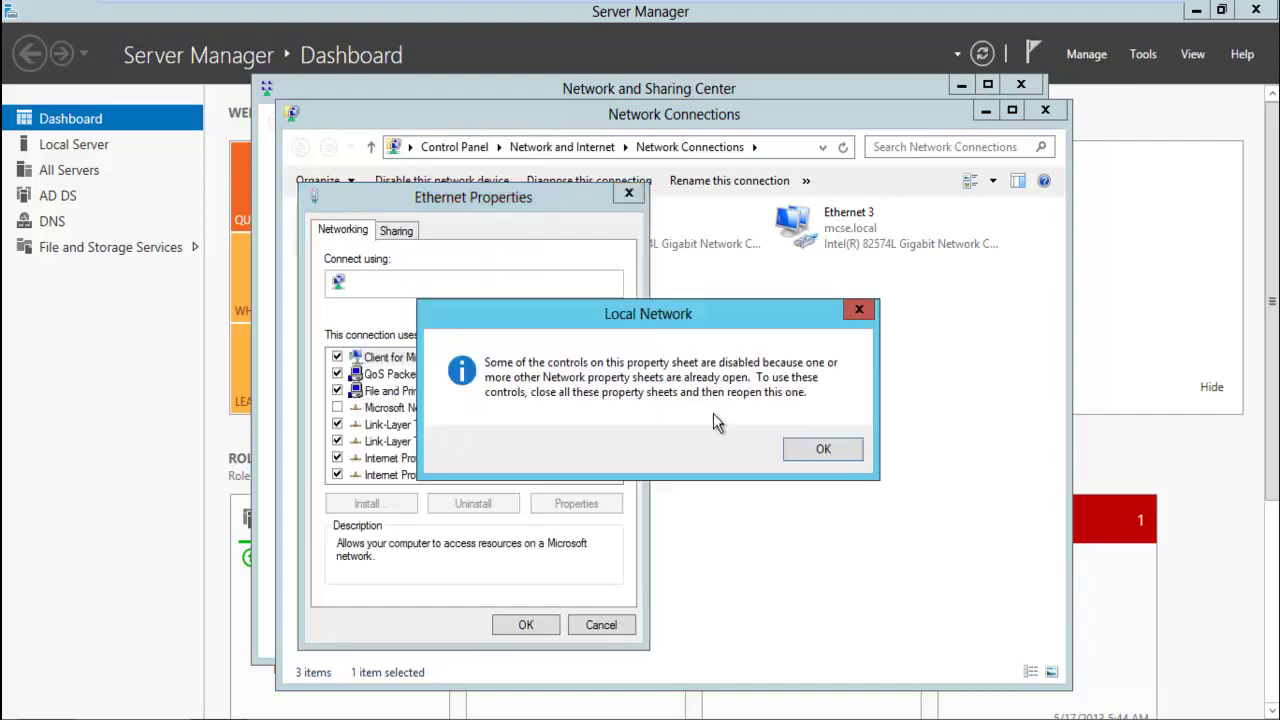
{"action": "left_click", "coordinate": [845, 450]}
{"action": "left_click", "coordinate": [508, 476]}
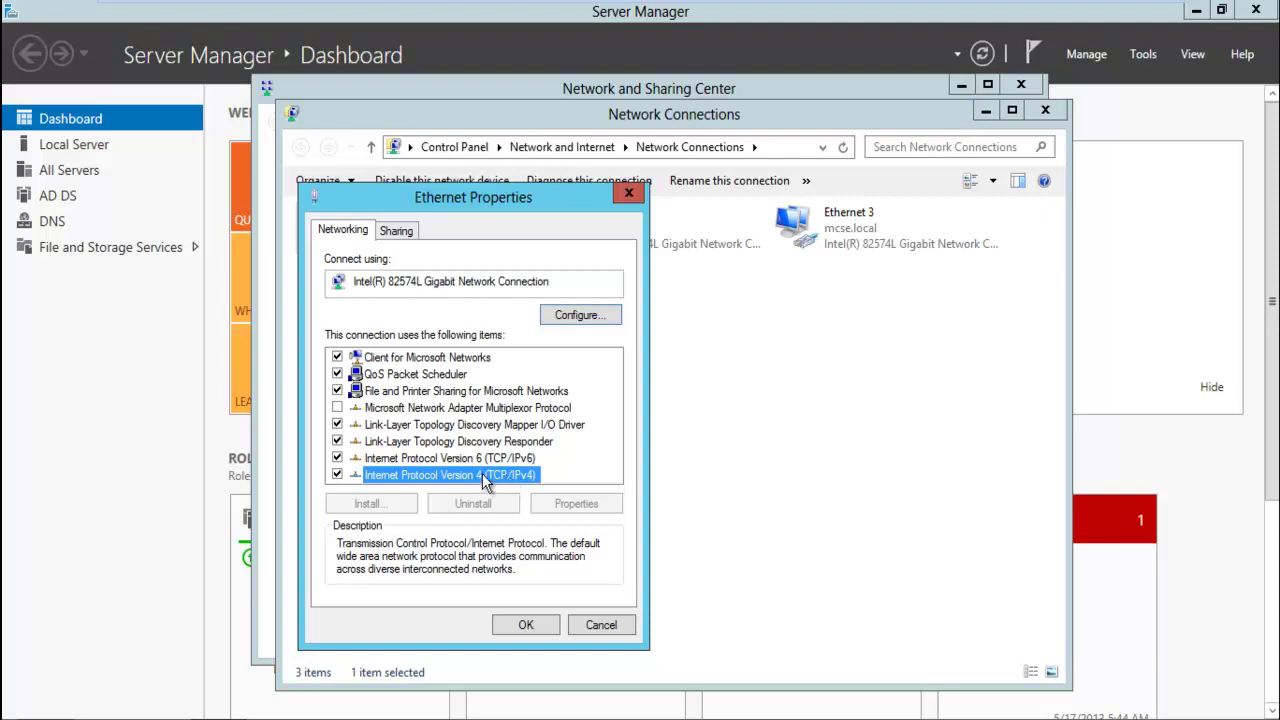
{"action": "left_click", "coordinate": [543, 412]}
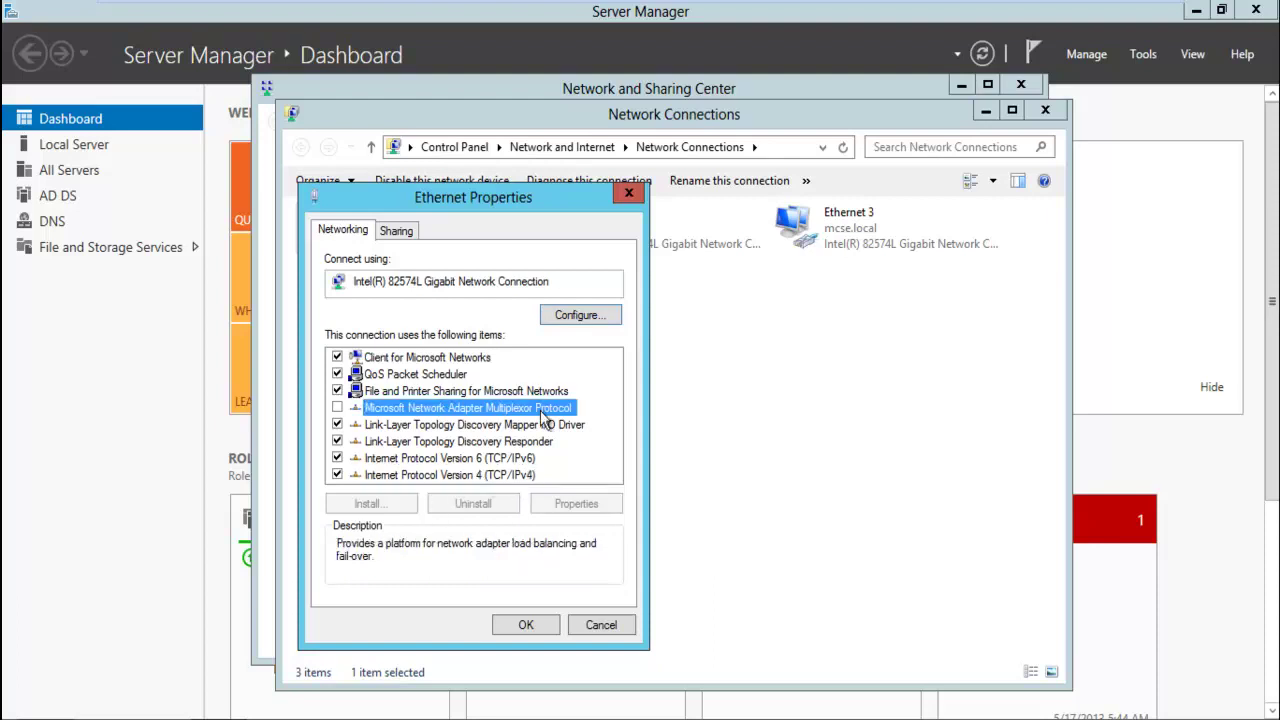
{"action": "left_click", "coordinate": [496, 477]}
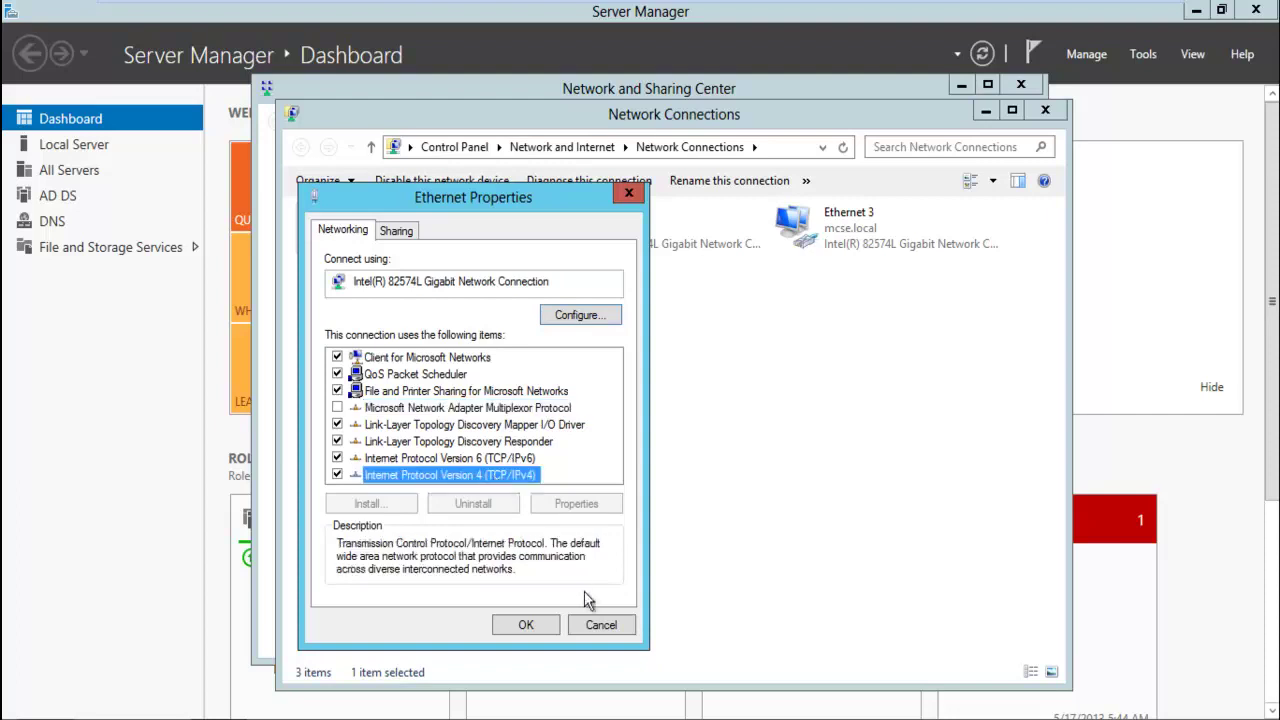
{"action": "left_click", "coordinate": [600, 625]}
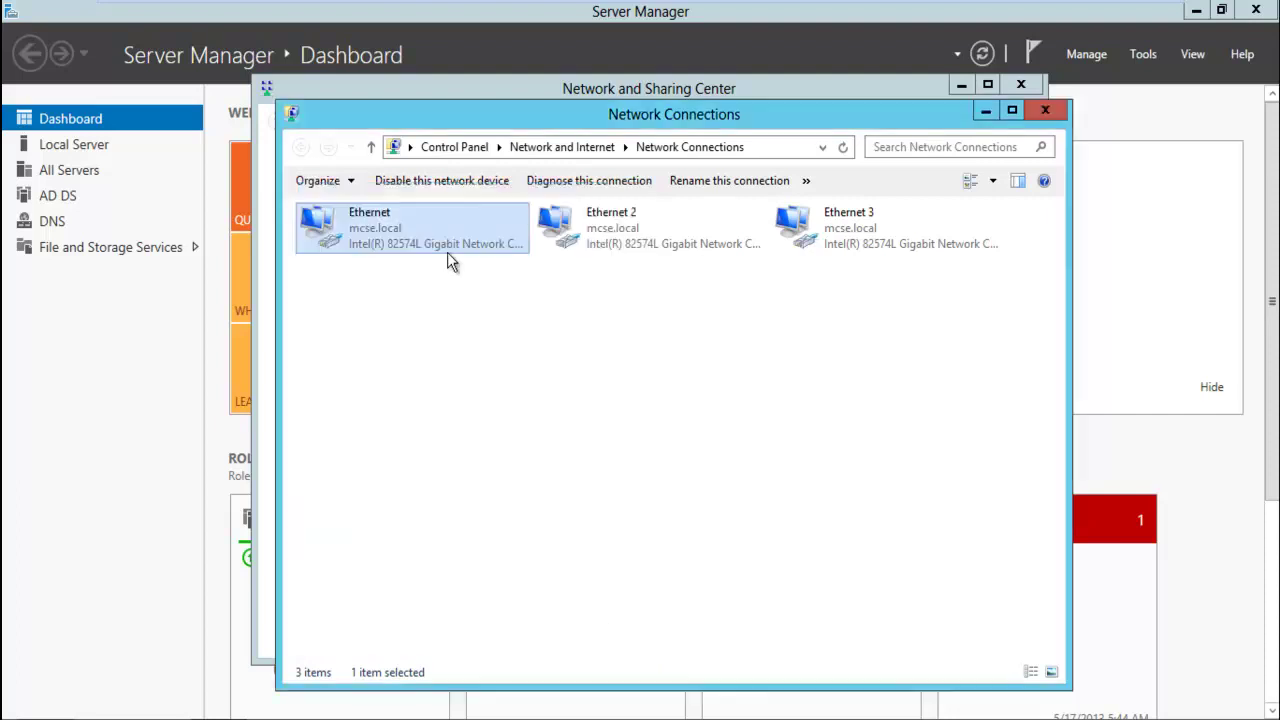
Change the Ethernet adapter's preferred DNS server to end in 92 and confirm
{"action": "right_click", "coordinate": [382, 241]}
{"action": "left_click", "coordinate": [462, 420]}
{"action": "double_click", "coordinate": [478, 476]}
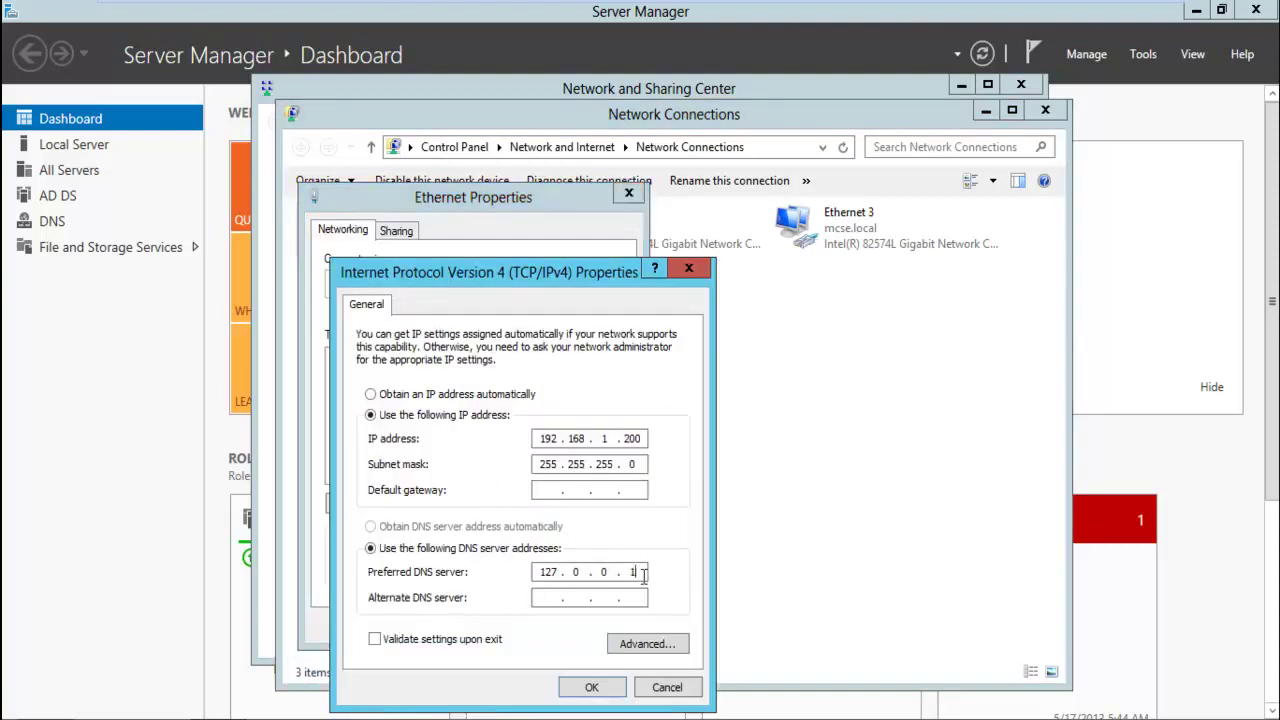
{"action": "key", "text": "BackSpace"}
{"action": "key", "text": "BackSpace"}
{"action": "key", "text": "BackSpace"}
{"action": "key", "text": "BackSpace"}
{"action": "key", "text": "BackSpace"}
{"action": "type", "text": "92"}
{"action": "left_click", "coordinate": [583, 688]}
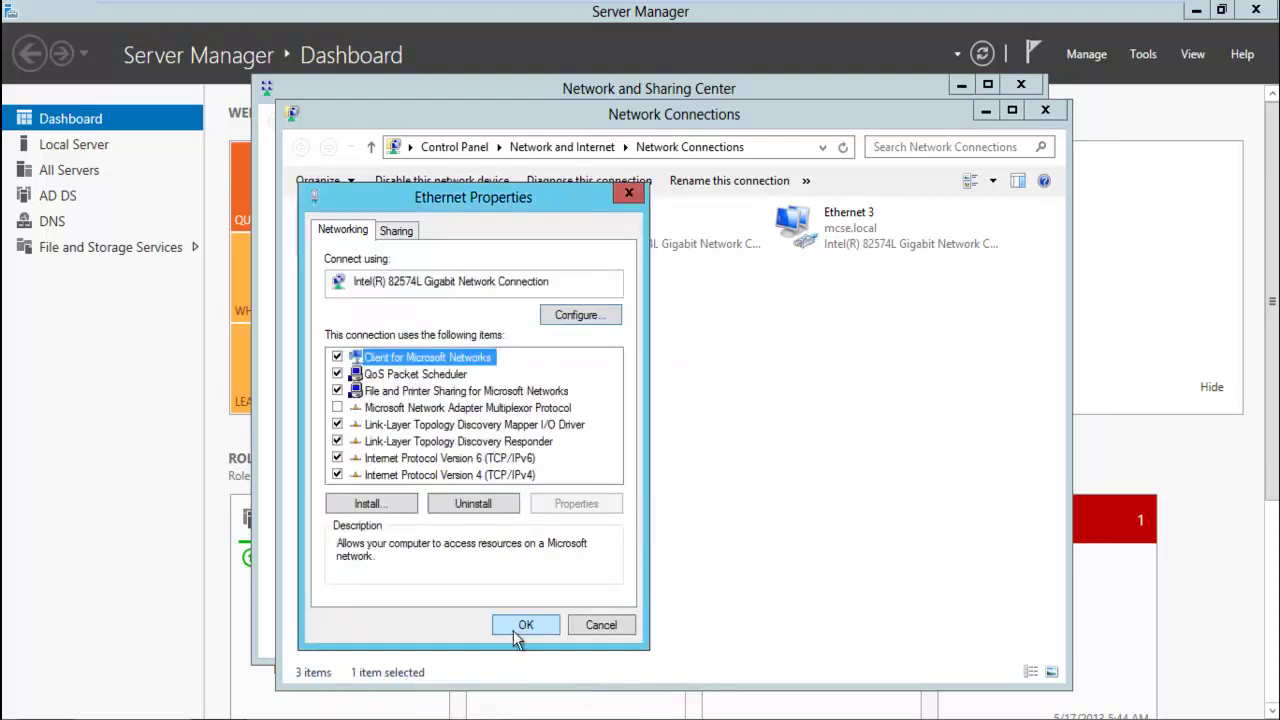
{"action": "left_click", "coordinate": [518, 630]}
Check the IPv4 settings of Ethernet 2 and close them unchanged
{"action": "right_click", "coordinate": [604, 256]}
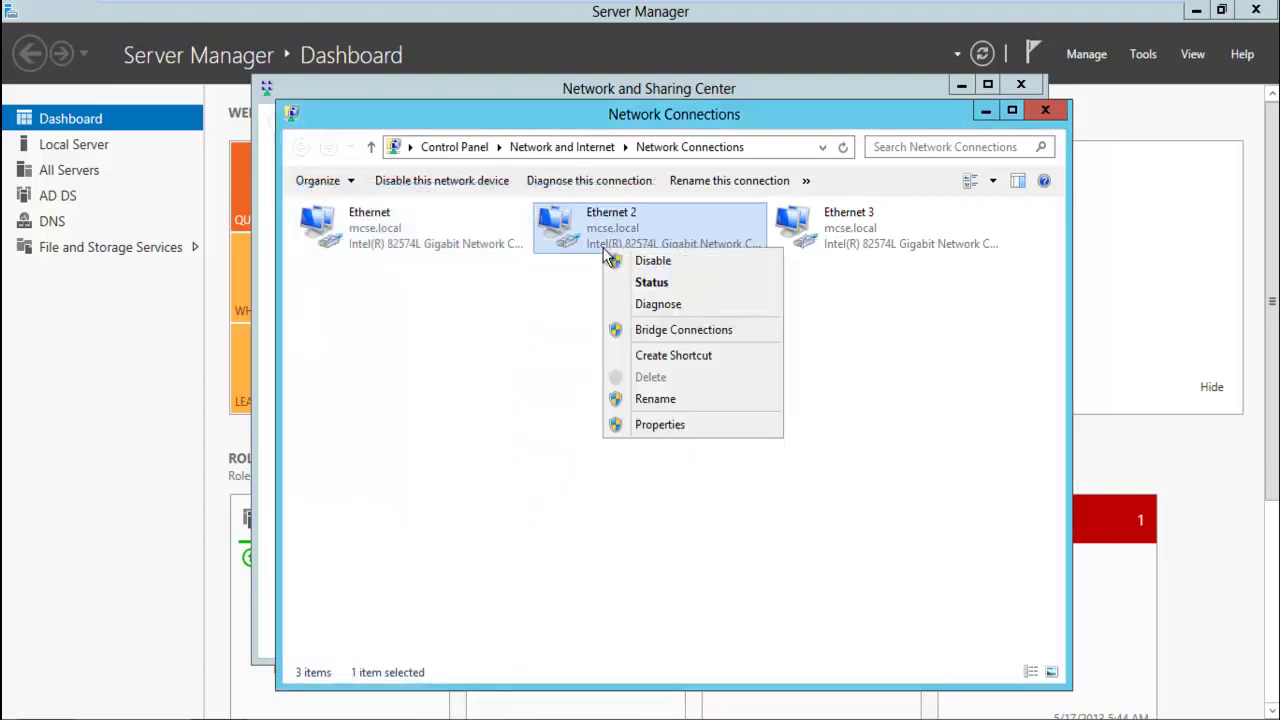
{"action": "left_click", "coordinate": [686, 425]}
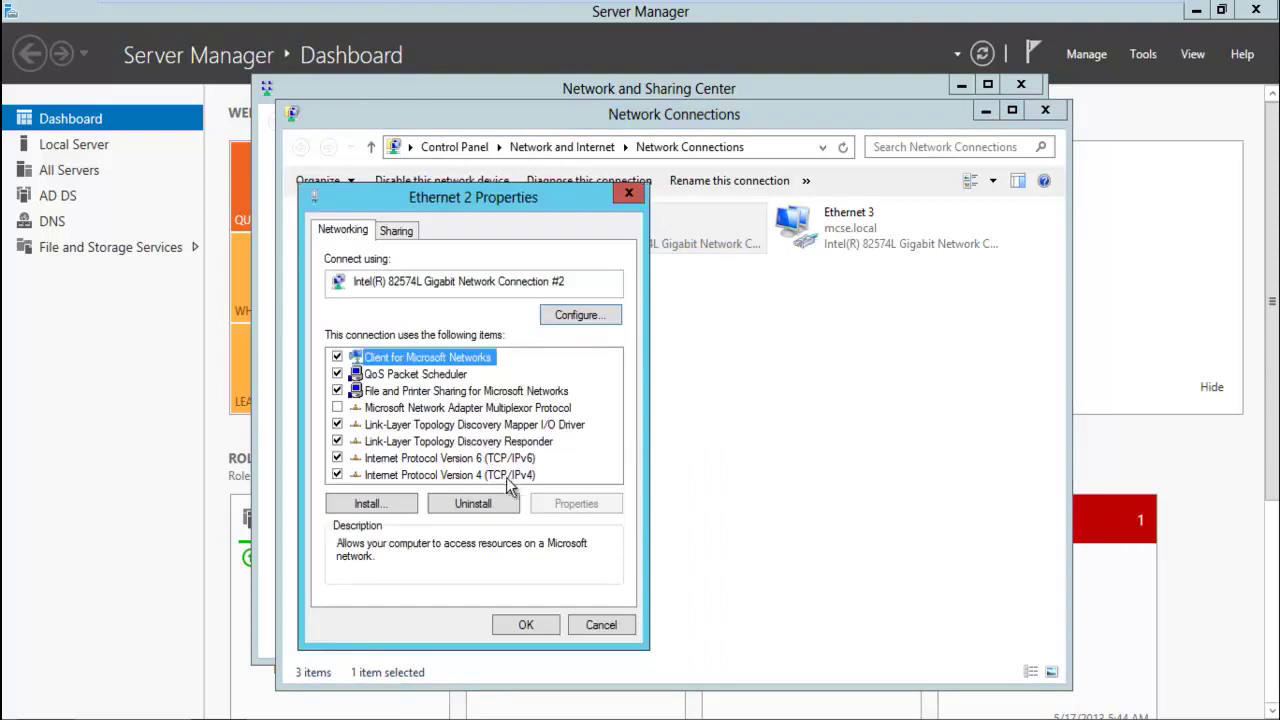
{"action": "double_click", "coordinate": [470, 475]}
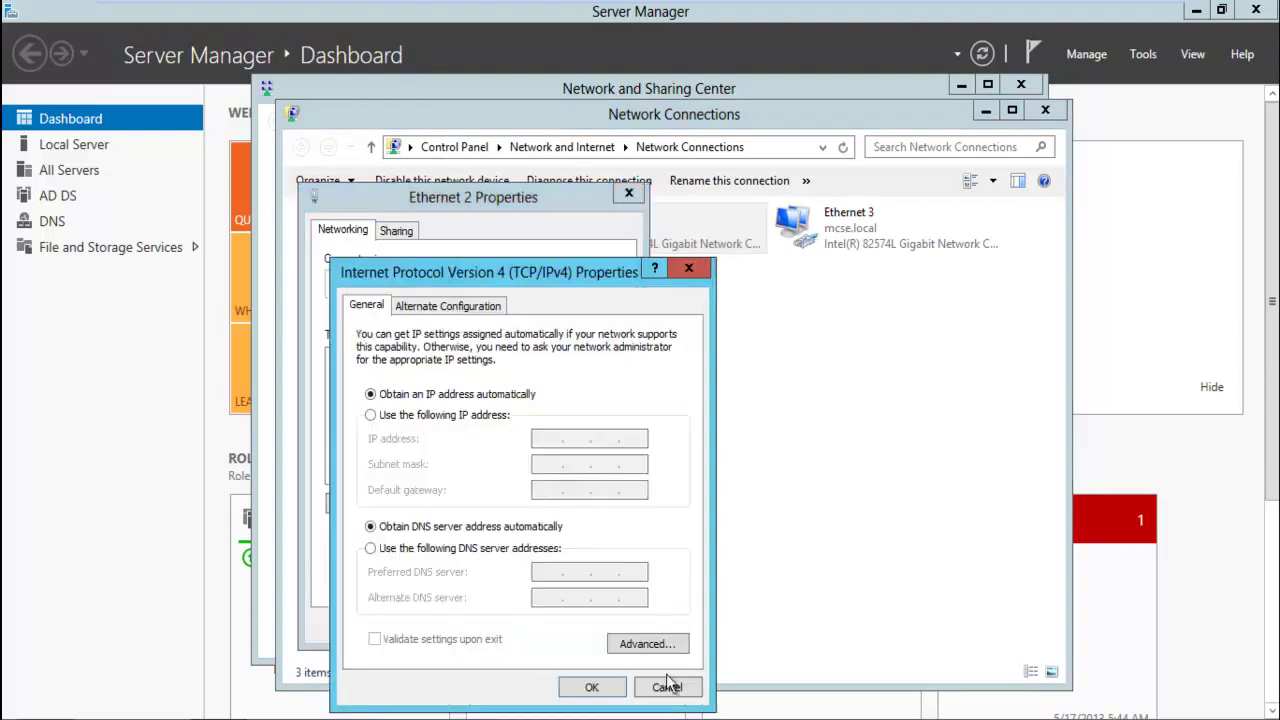
{"action": "left_click", "coordinate": [667, 687]}
{"action": "left_click", "coordinate": [604, 623]}
Check the IPv4 settings of Ethernet 3 and close them unchanged
{"action": "right_click", "coordinate": [901, 236]}
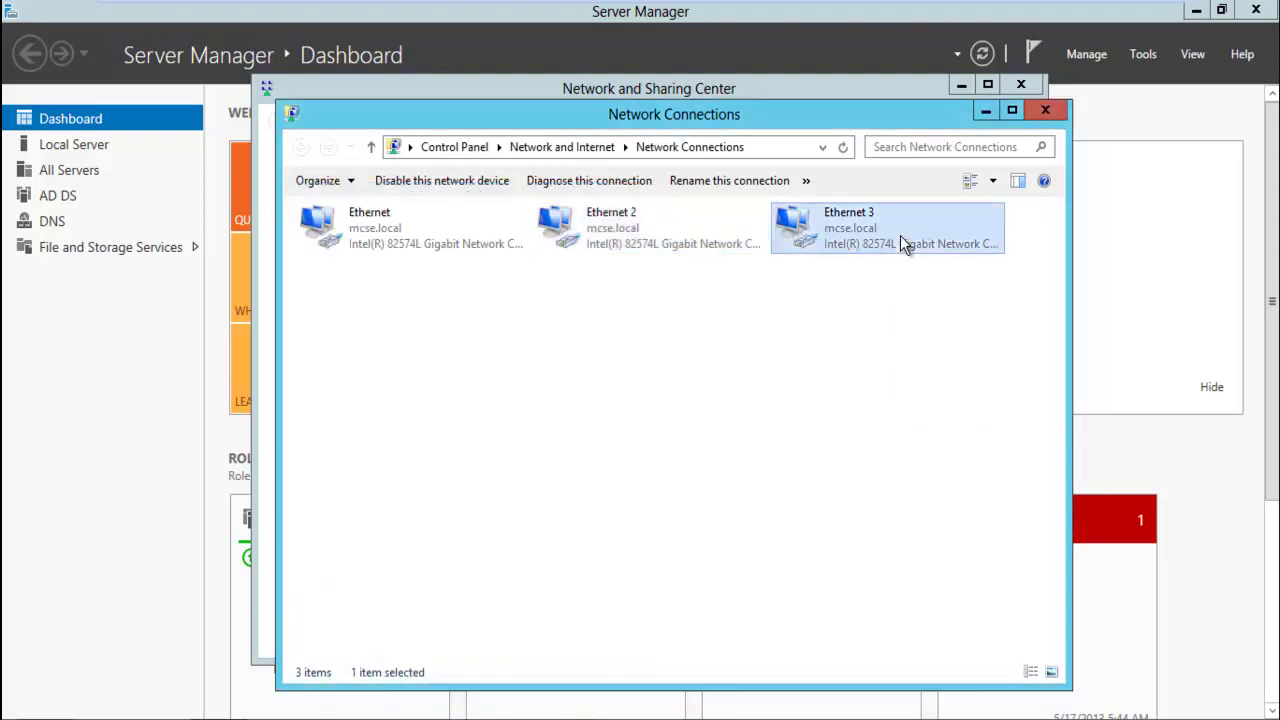
{"action": "left_click", "coordinate": [956, 414]}
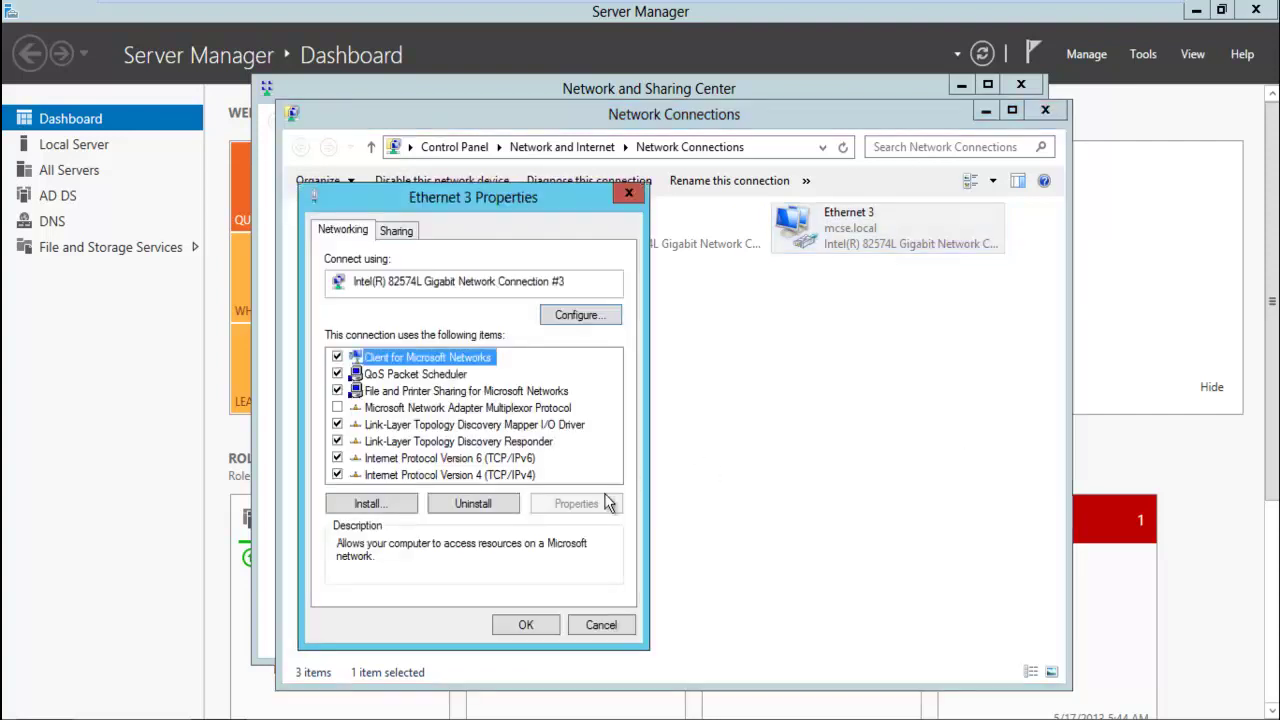
{"action": "left_click", "coordinate": [500, 475]}
{"action": "left_click", "coordinate": [547, 503]}
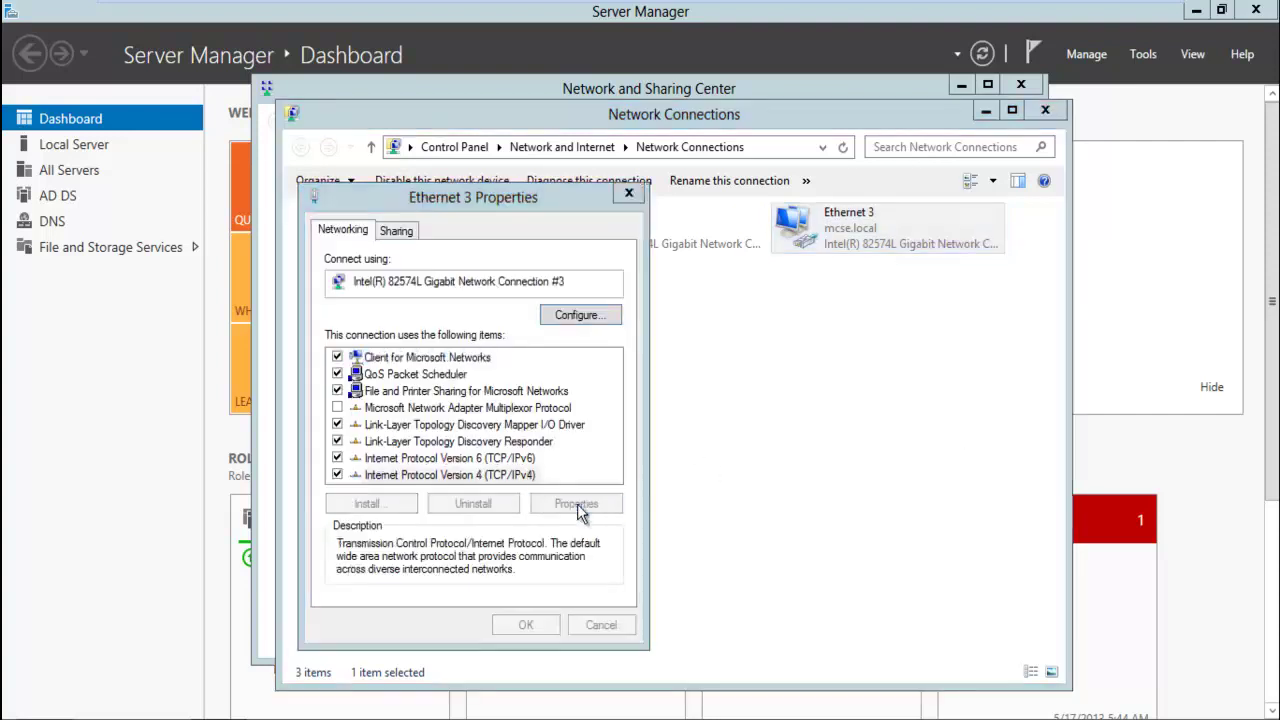
{"action": "left_click", "coordinate": [663, 689]}
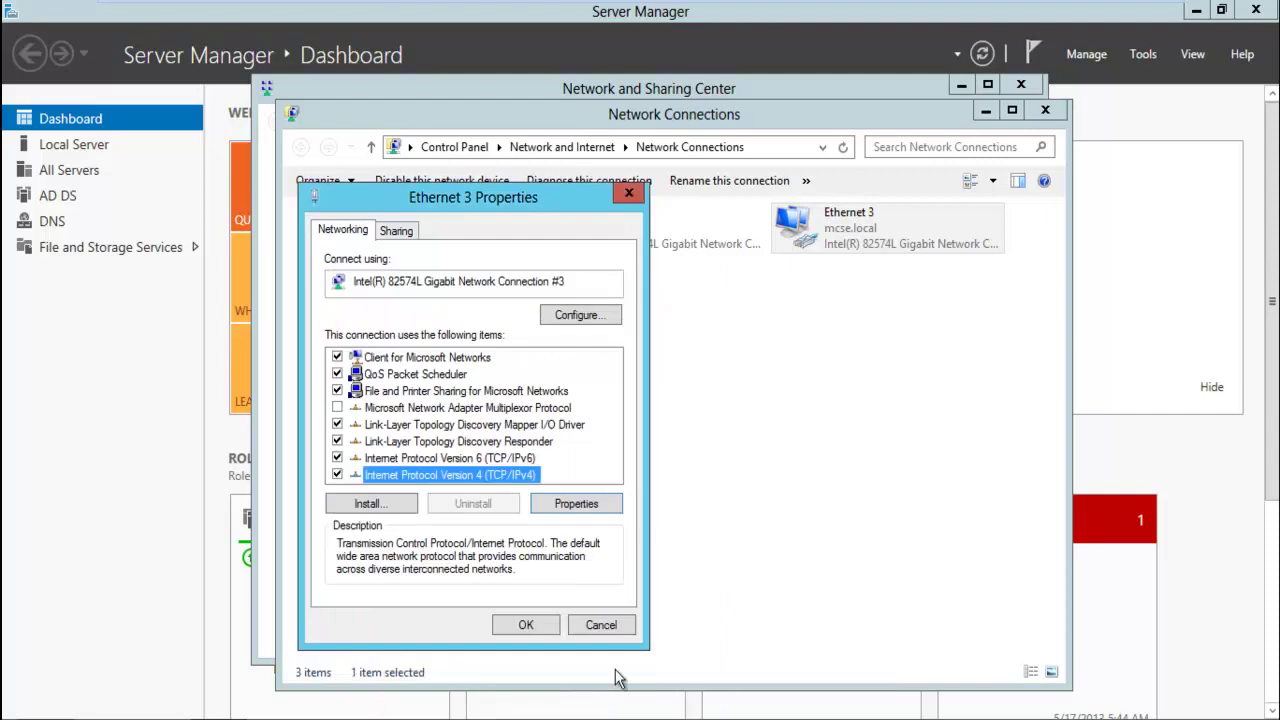
{"action": "left_click", "coordinate": [592, 633]}
Minimize Network Connections and close Network and Sharing Center
{"action": "left_click", "coordinate": [677, 500]}
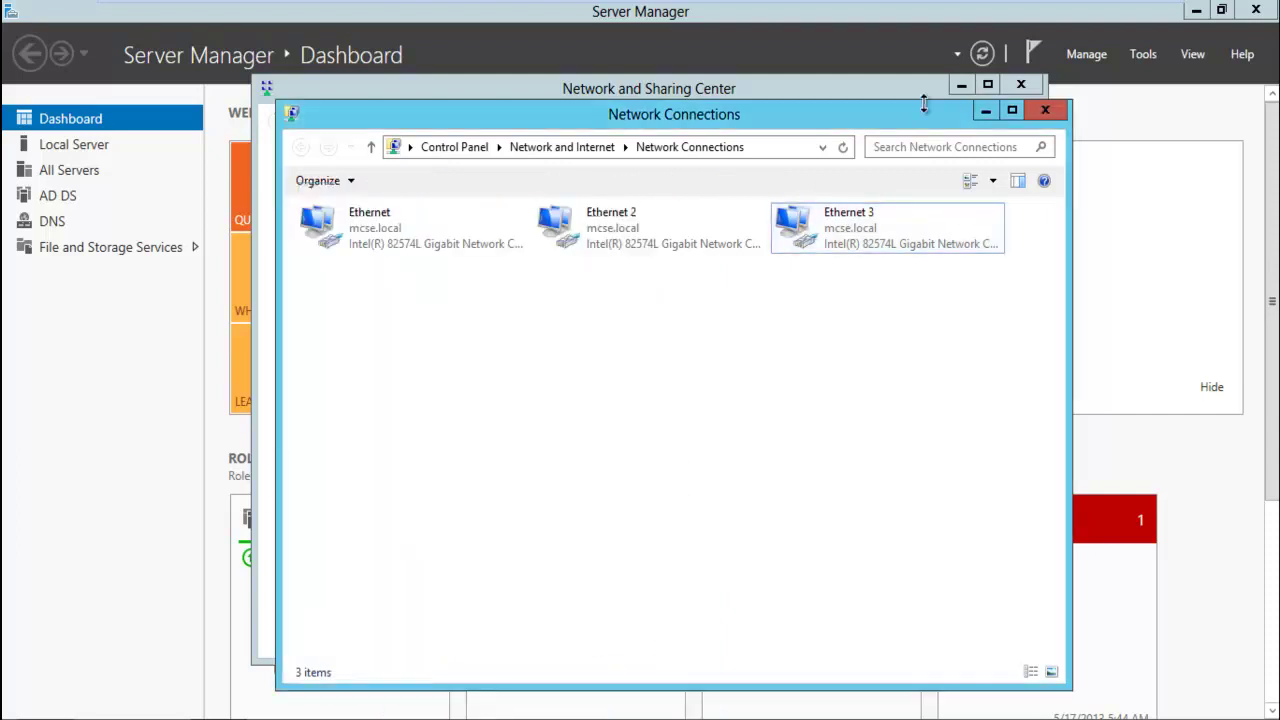
{"action": "left_click", "coordinate": [986, 111]}
{"action": "left_click", "coordinate": [1021, 85]}
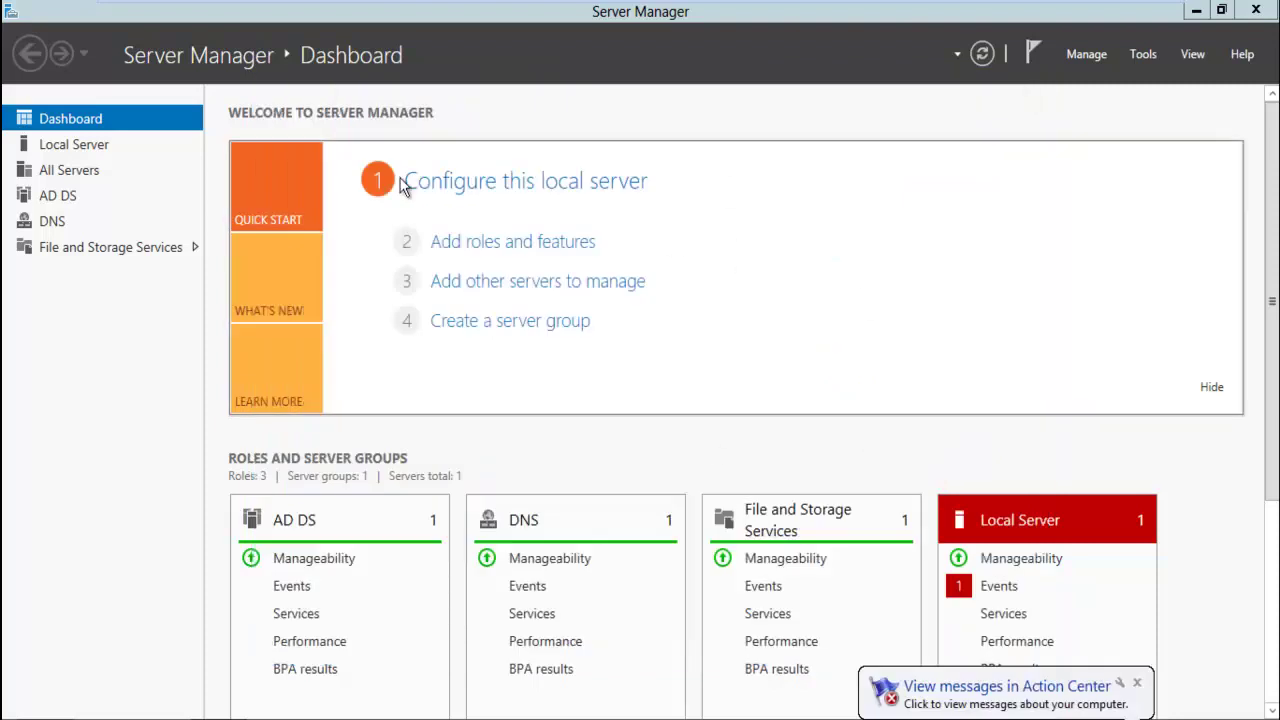
Go to Local Server and open NIC Teaming via its 'Disabled' link
{"action": "left_click", "coordinate": [78, 148]}
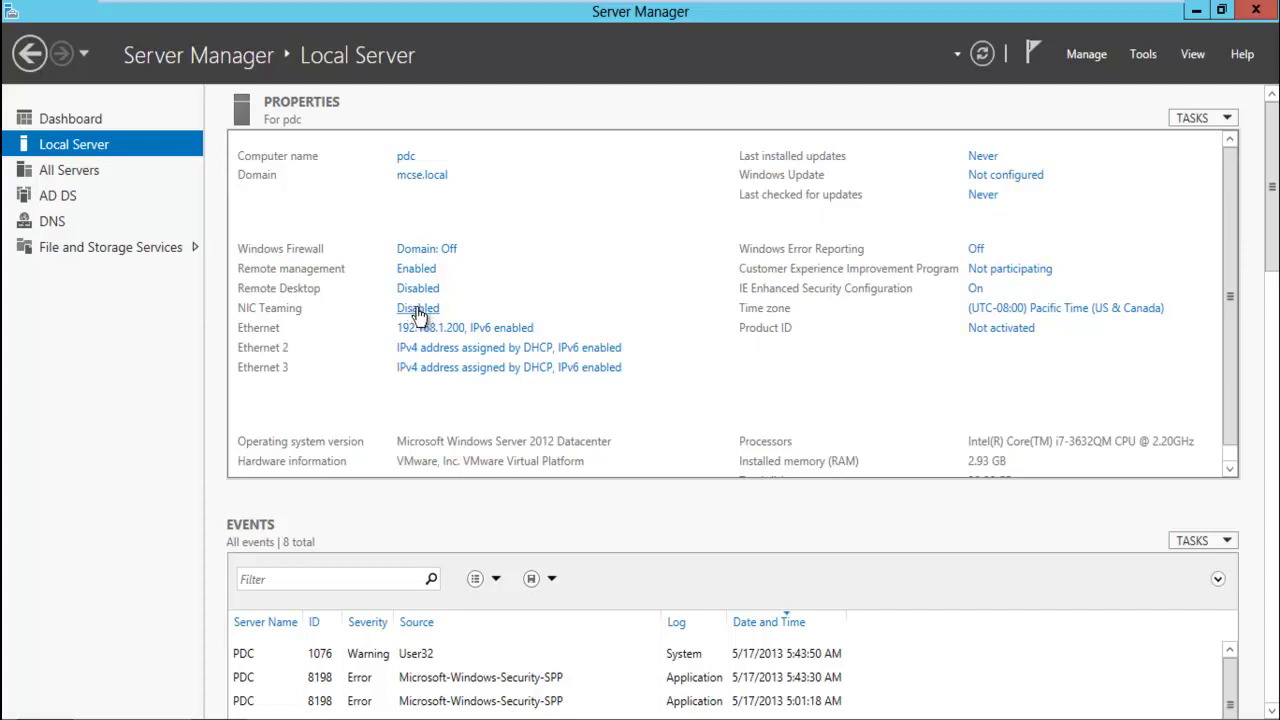
{"action": "left_click", "coordinate": [418, 312]}
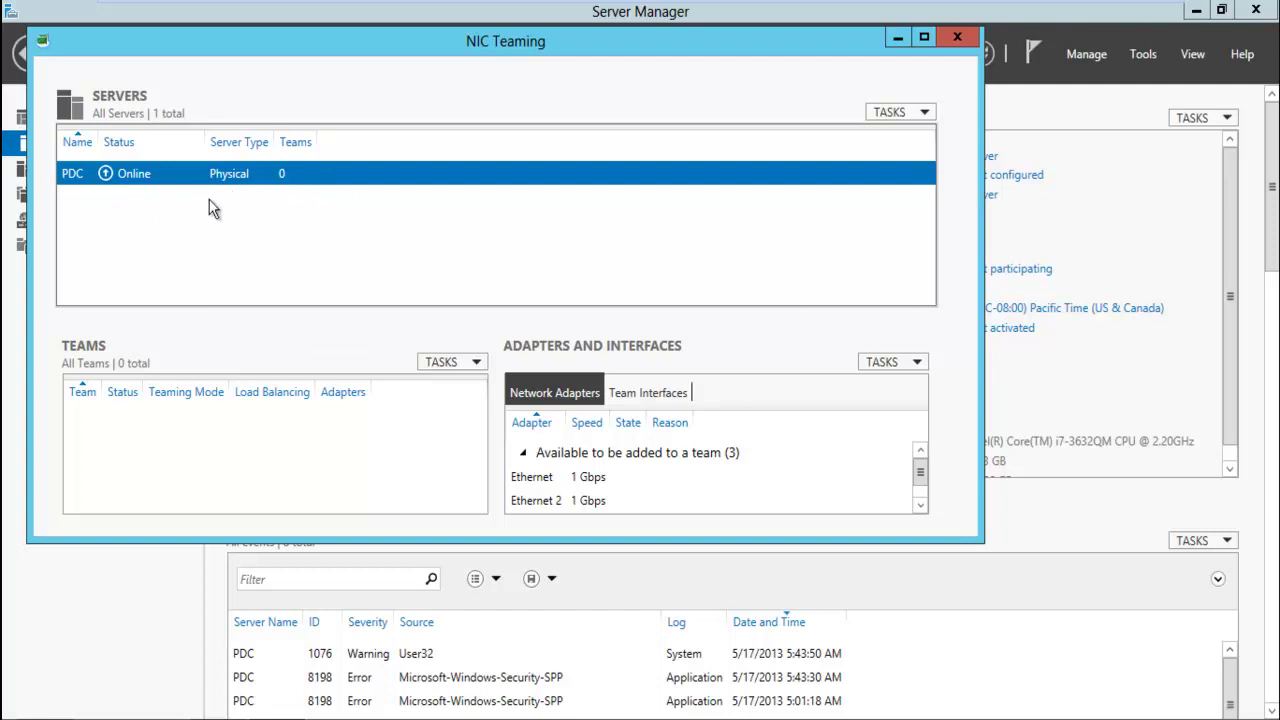
Select Ethernet 2 under Adapters and Interfaces and open its TASKS menu
{"action": "left_click_drag", "start_coordinate": [920, 466], "coordinate": [922, 476]}
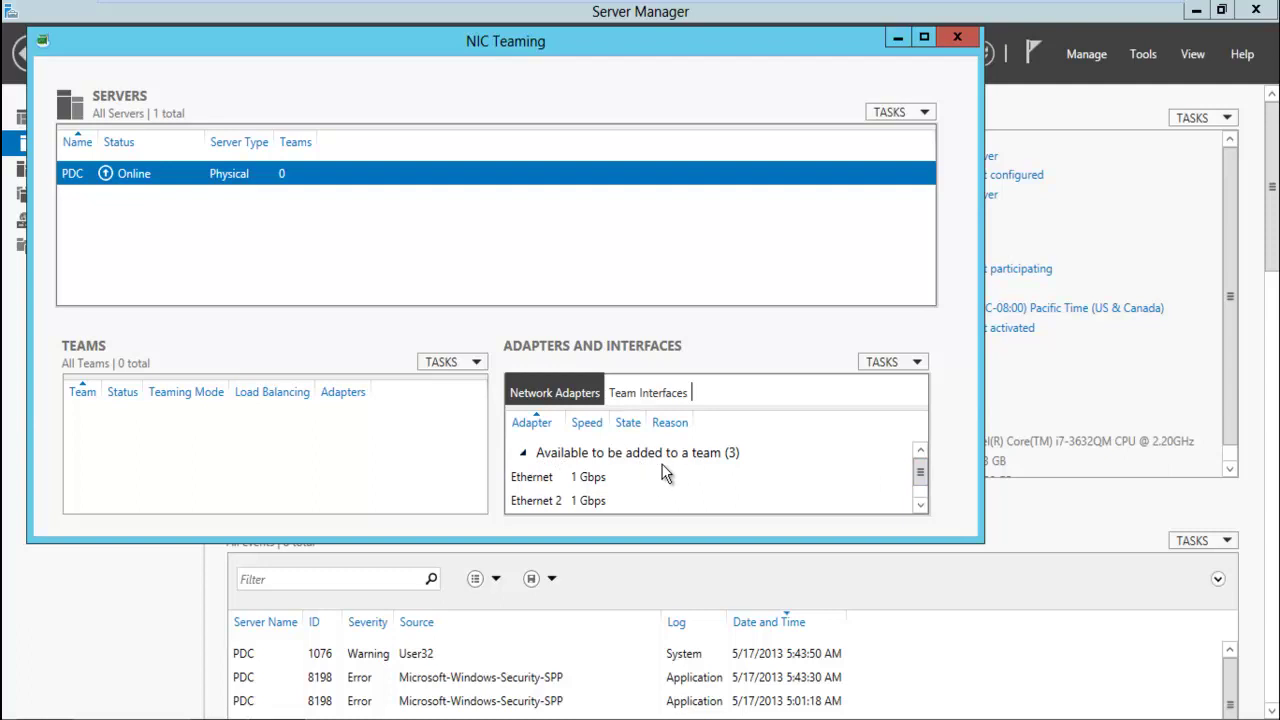
{"action": "left_click", "coordinate": [920, 505]}
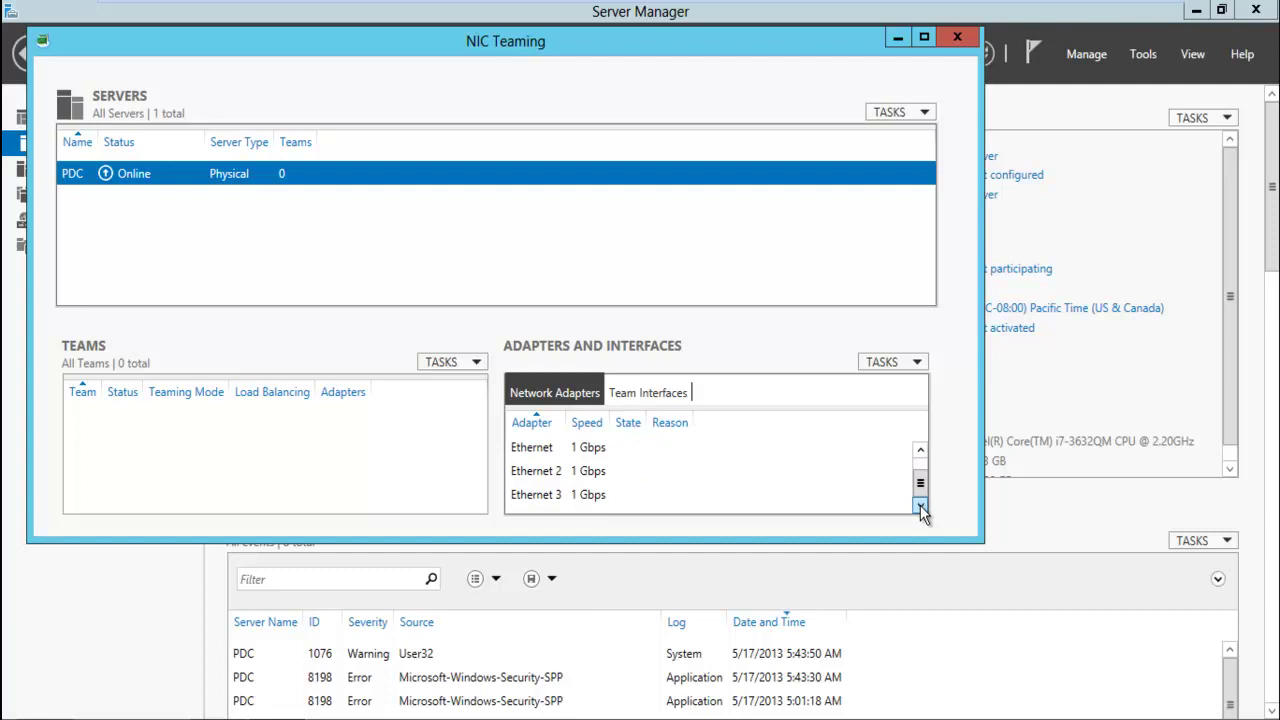
{"action": "left_click", "coordinate": [563, 474]}
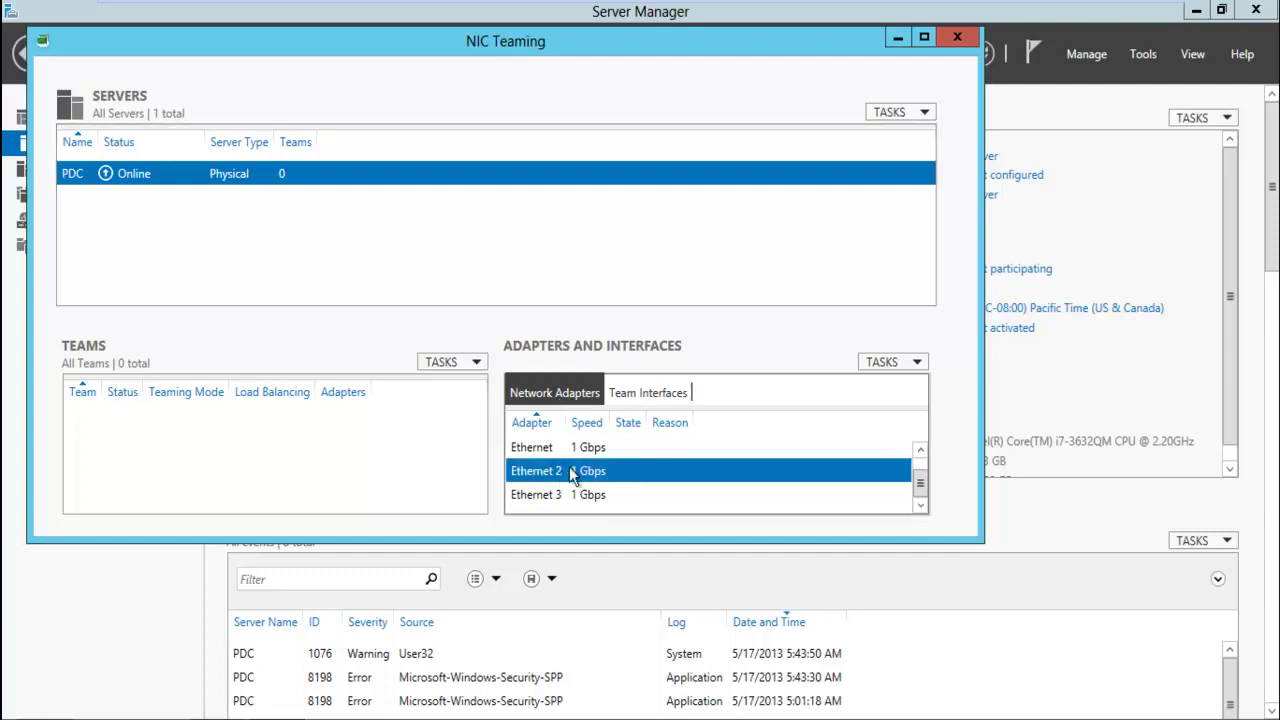
{"action": "left_click", "coordinate": [665, 398]}
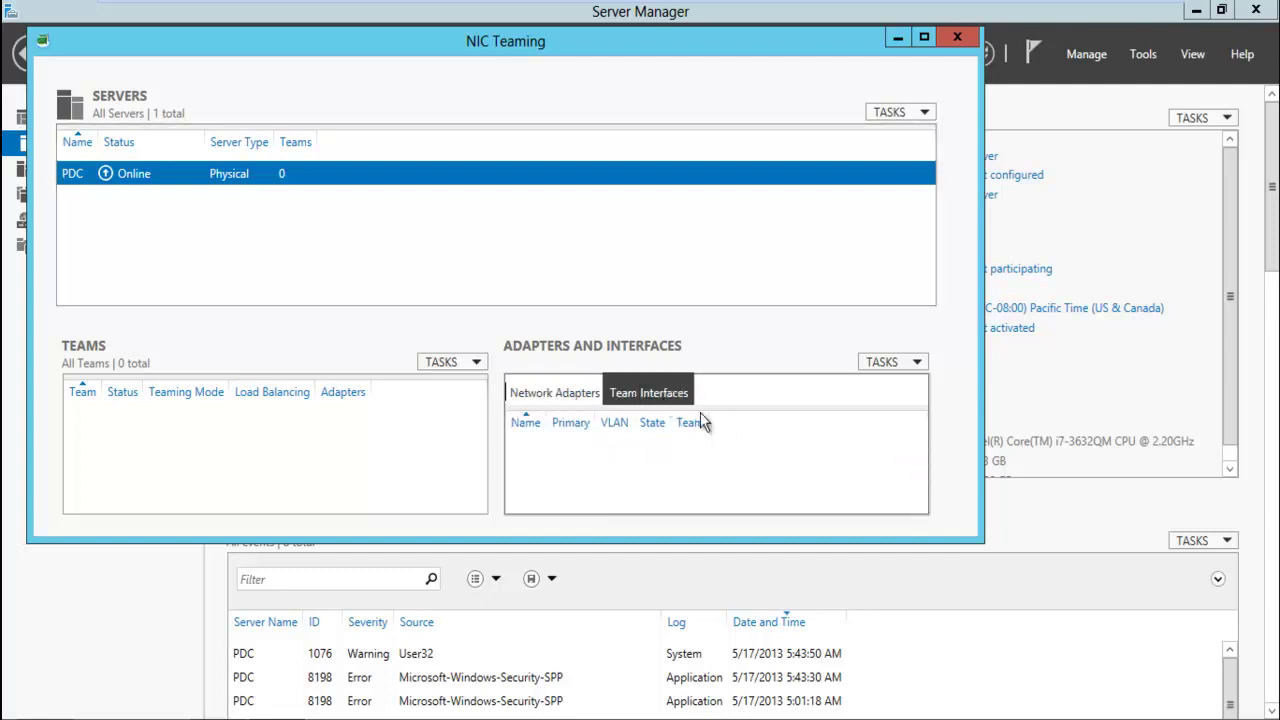
{"action": "left_click", "coordinate": [548, 394]}
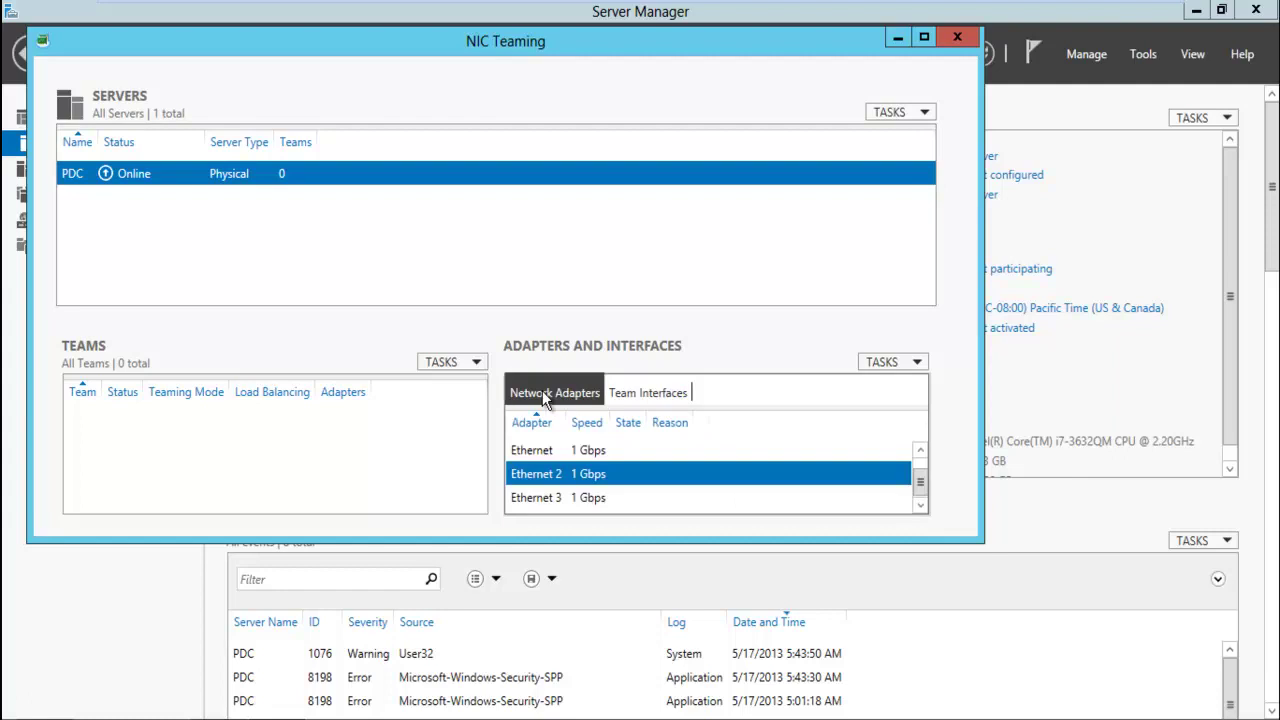
{"action": "left_click", "coordinate": [879, 366]}
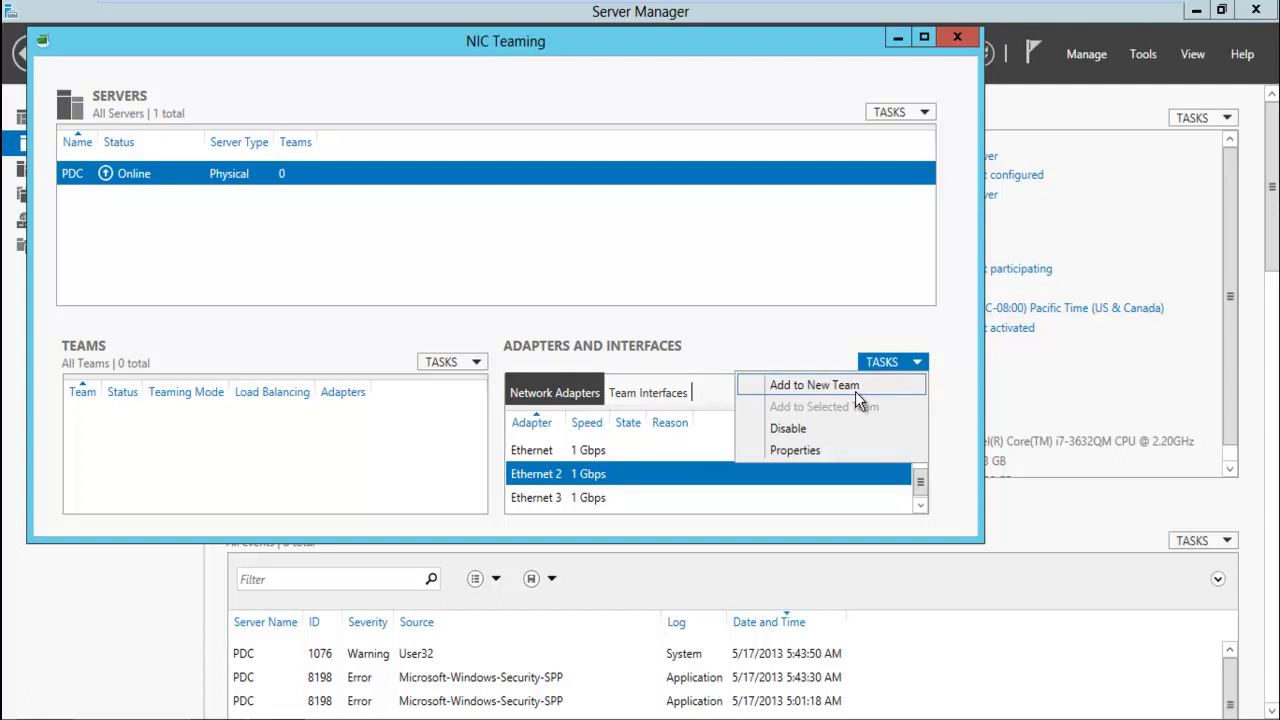
Create a new team named 'local domain_mcse' containing Ethernet and Ethernet 2
{"action": "left_click", "coordinate": [855, 391]}
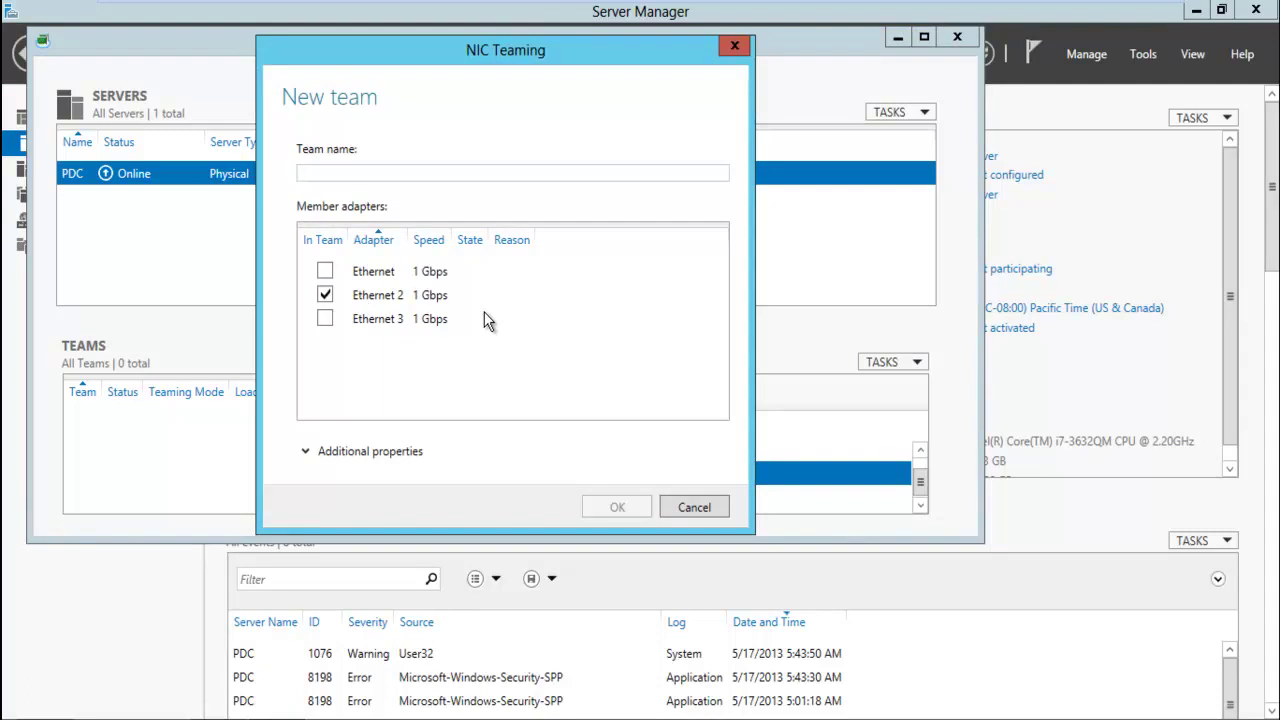
{"action": "type", "text": "local domain"}
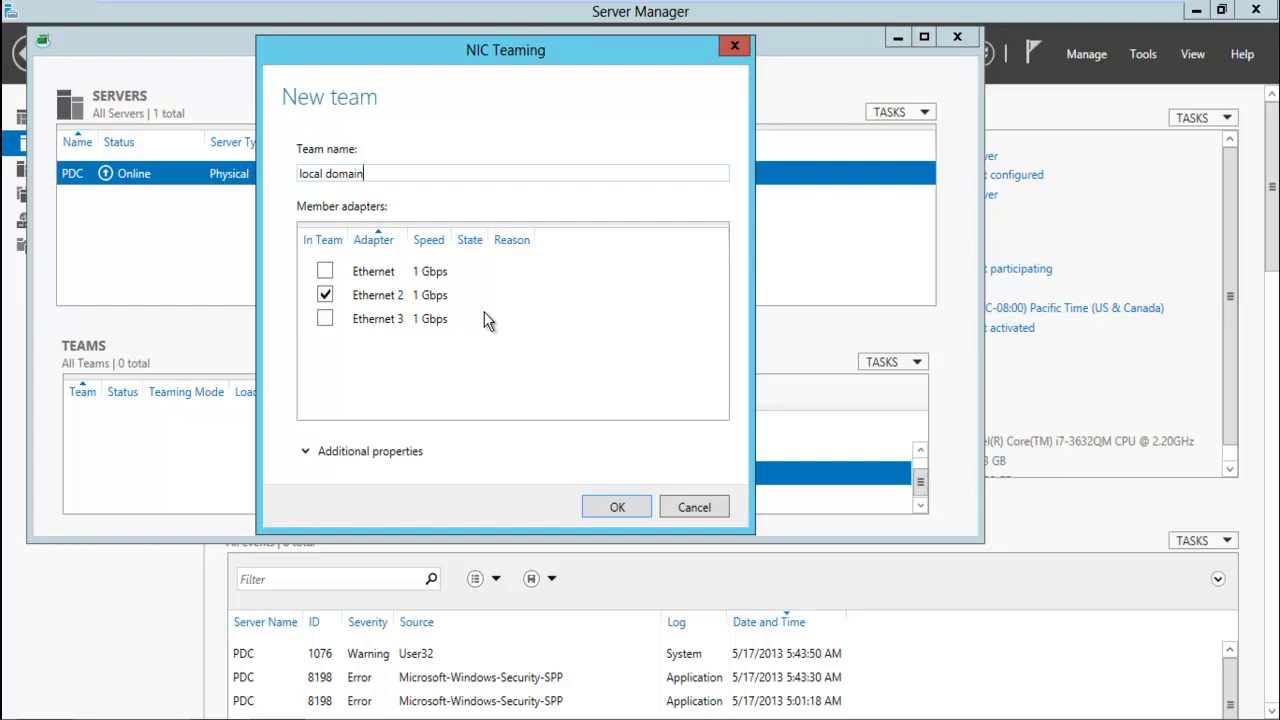
{"action": "type", "text": "_mcse"}
{"action": "left_click", "coordinate": [325, 271]}
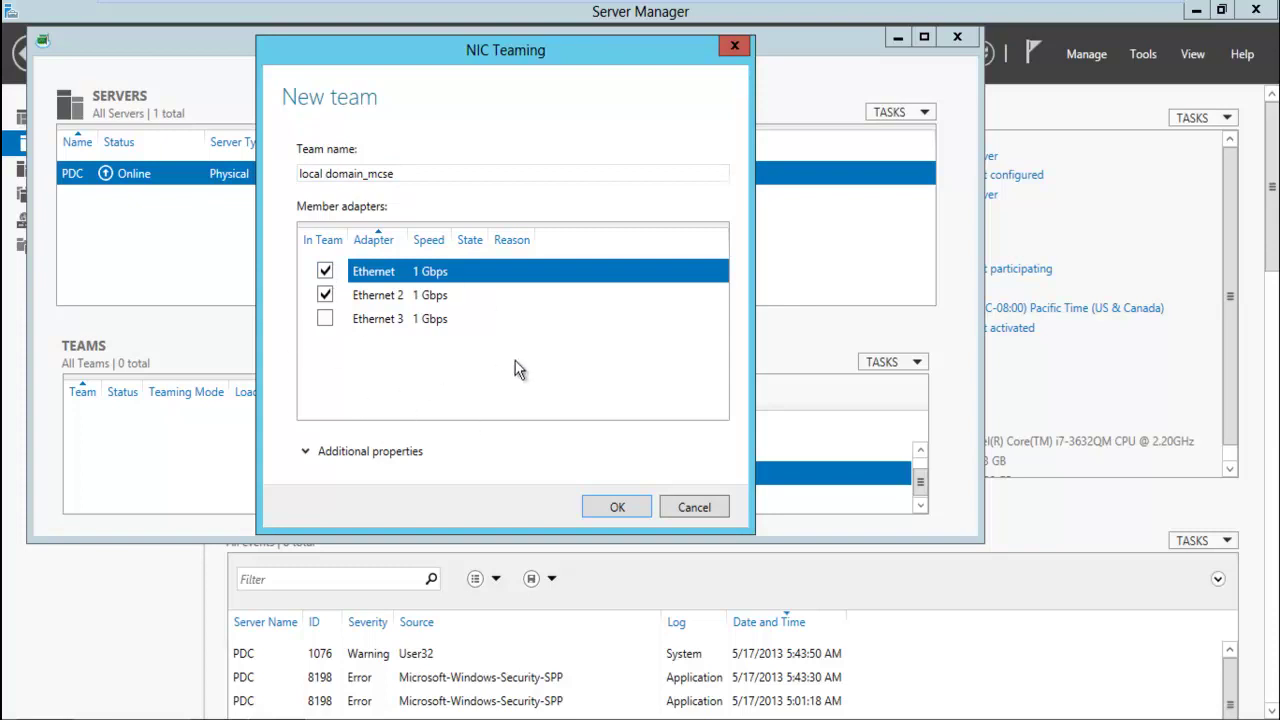
{"action": "left_click", "coordinate": [623, 508]}
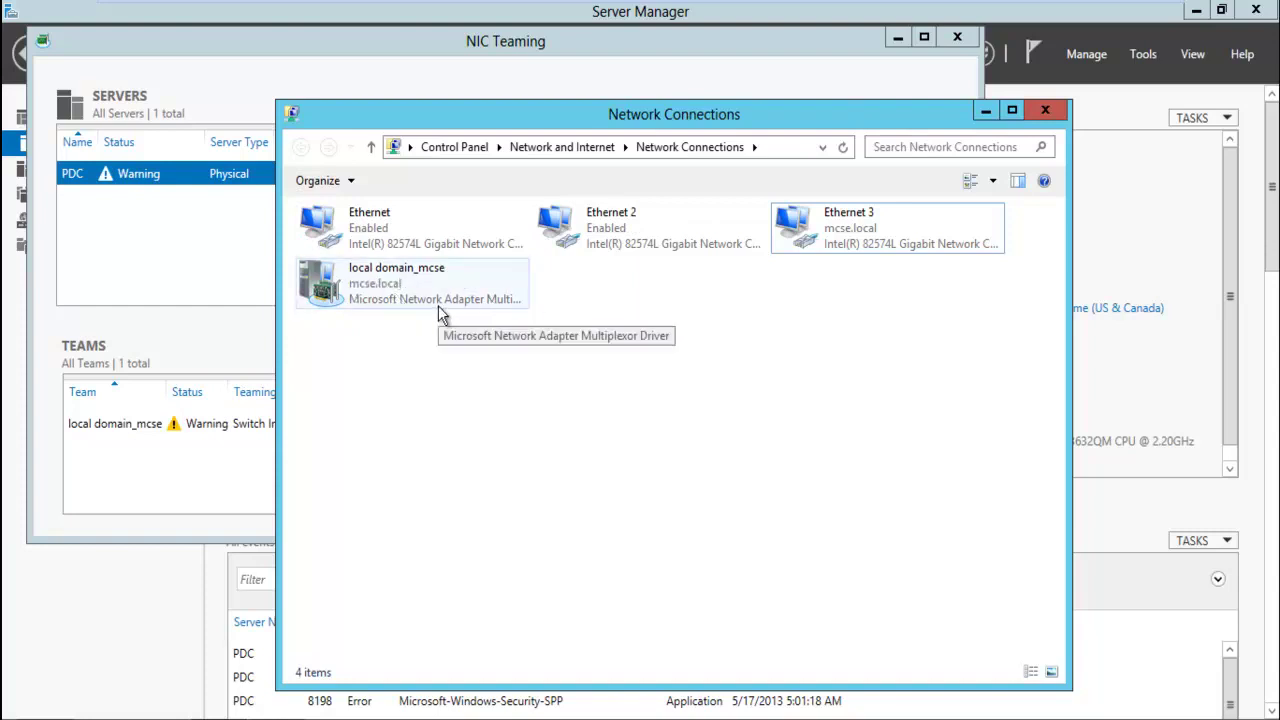
Inspect the Ethernet adapter's General and Team member details, showing it Faulted in local domain_mcse
{"action": "left_click", "coordinate": [175, 290]}
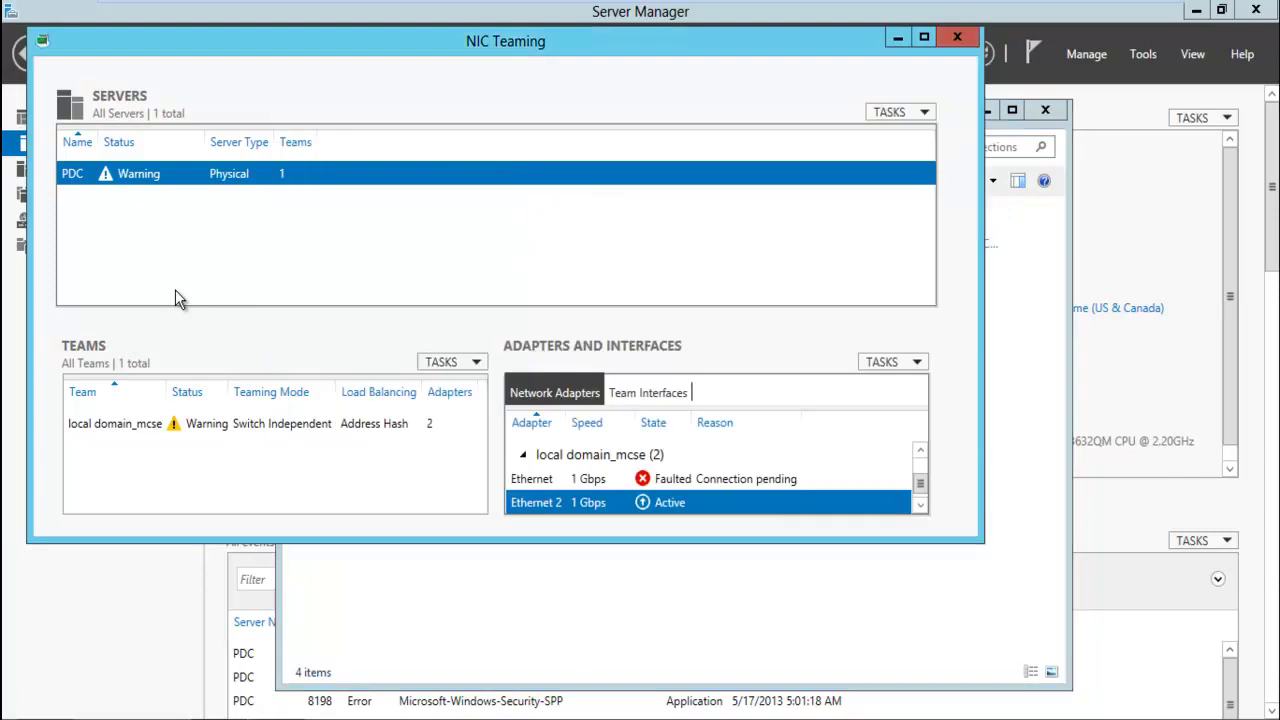
{"action": "left_click", "coordinate": [651, 482]}
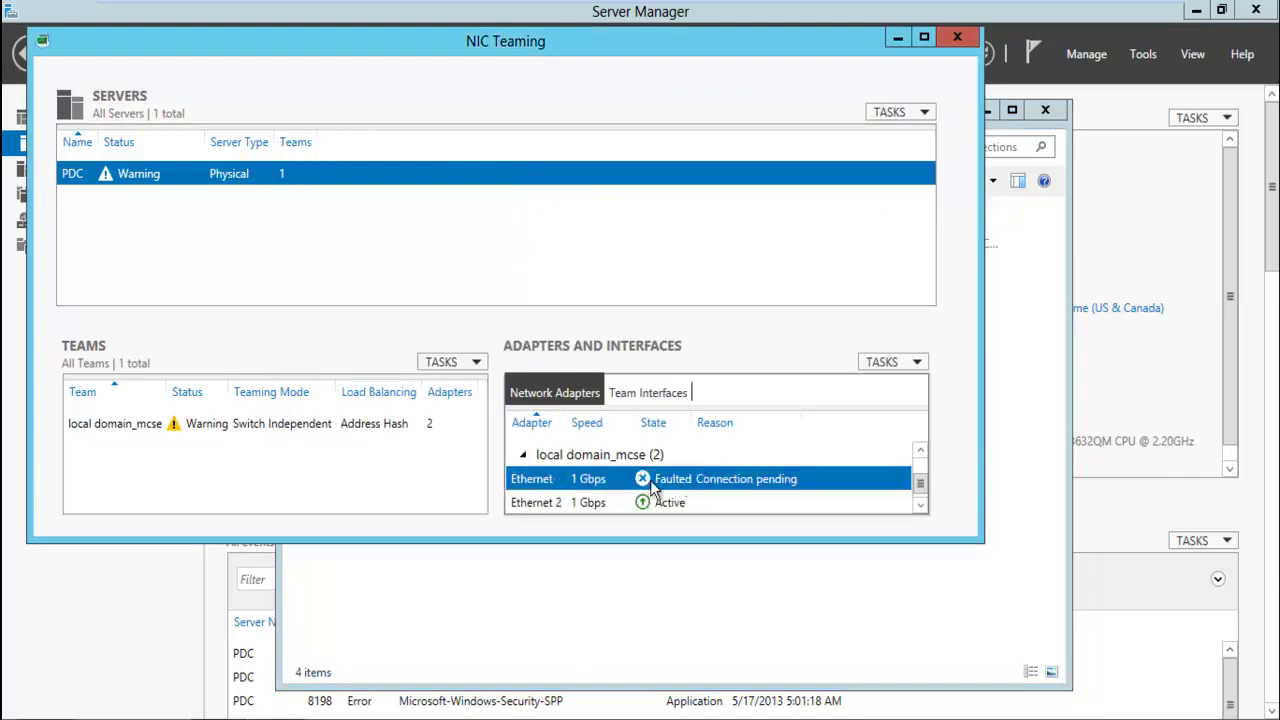
{"action": "double_click", "coordinate": [651, 482]}
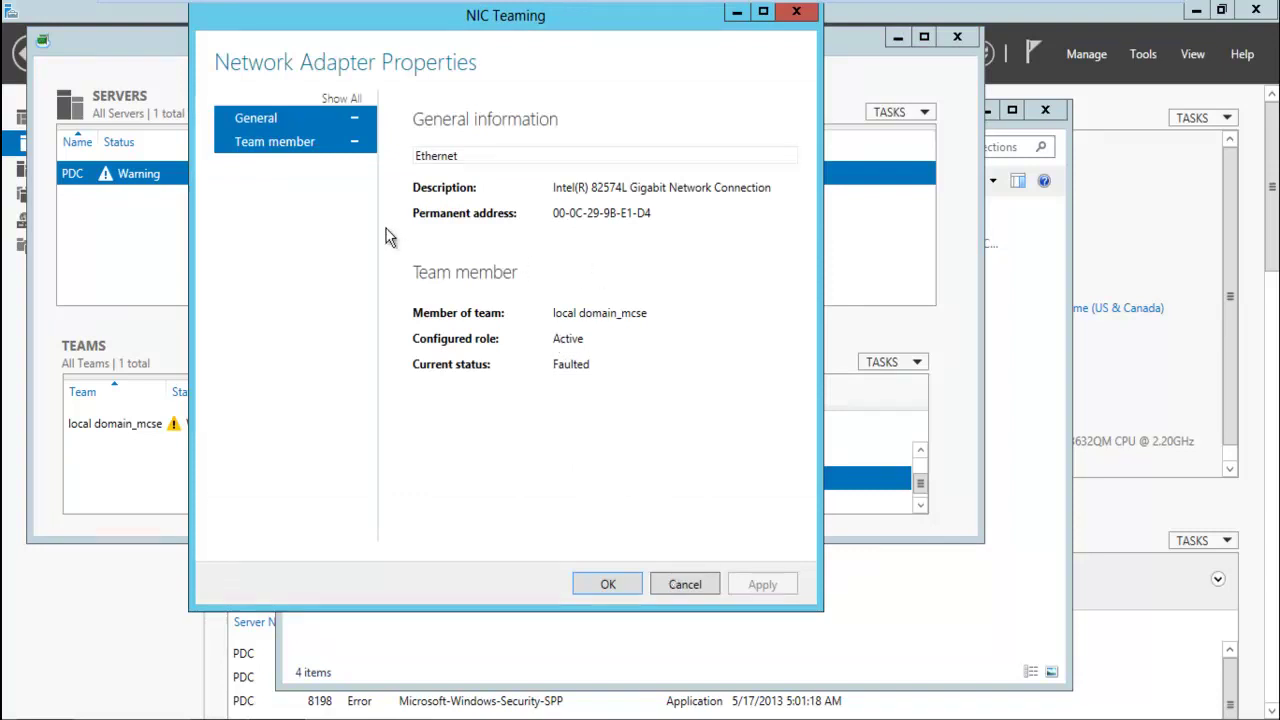
{"action": "left_click", "coordinate": [304, 147]}
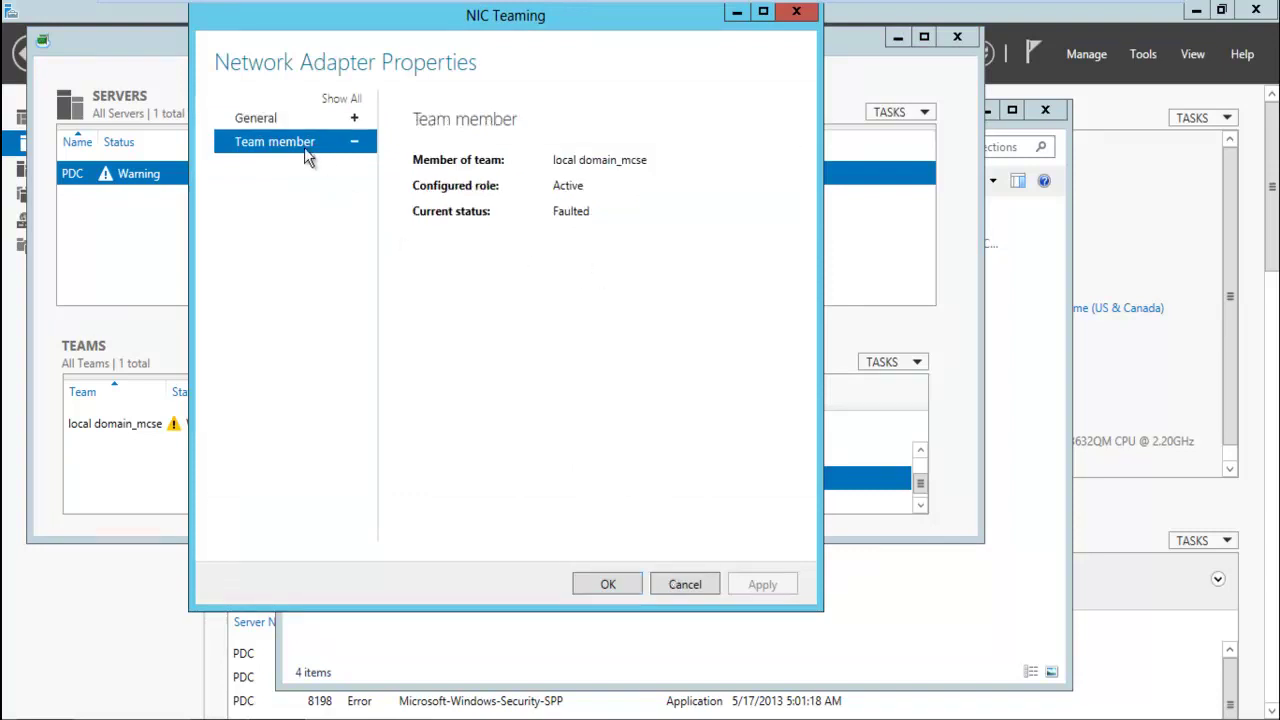
{"action": "left_click", "coordinate": [356, 118]}
{"action": "left_click", "coordinate": [358, 120]}
{"action": "left_click", "coordinate": [330, 116]}
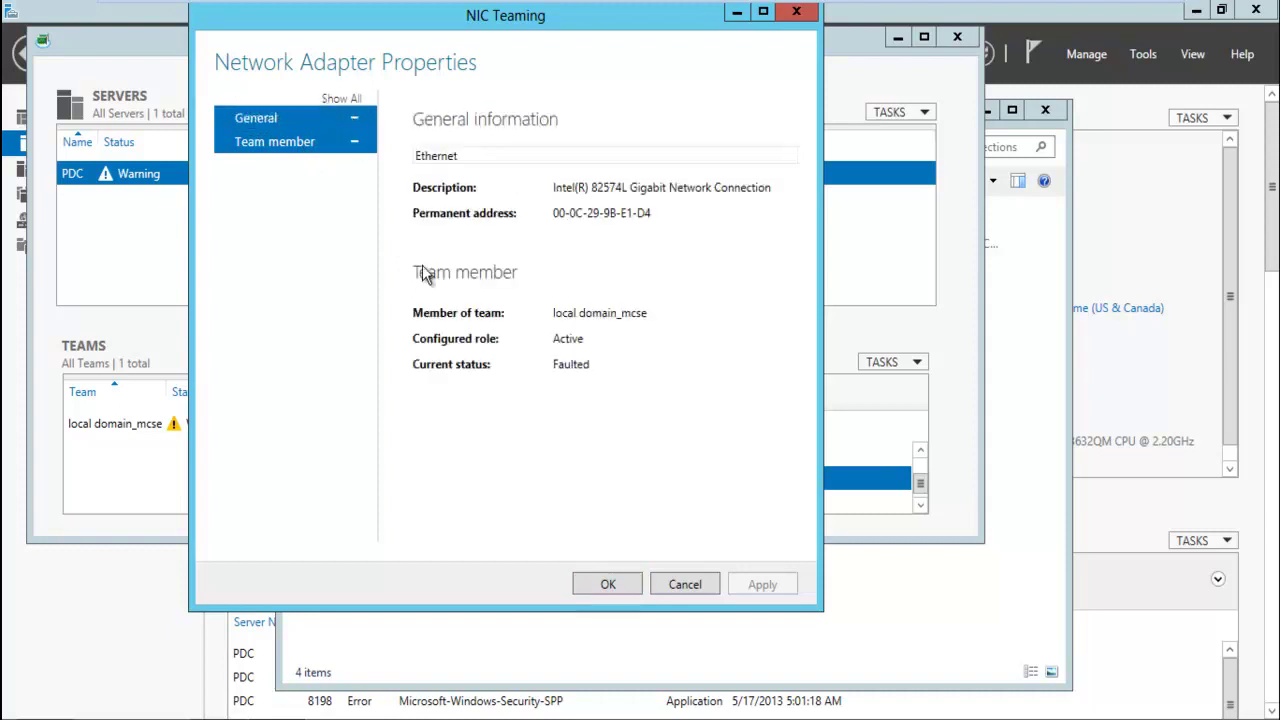
{"action": "left_click", "coordinate": [617, 590]}
{"action": "left_click", "coordinate": [246, 427]}
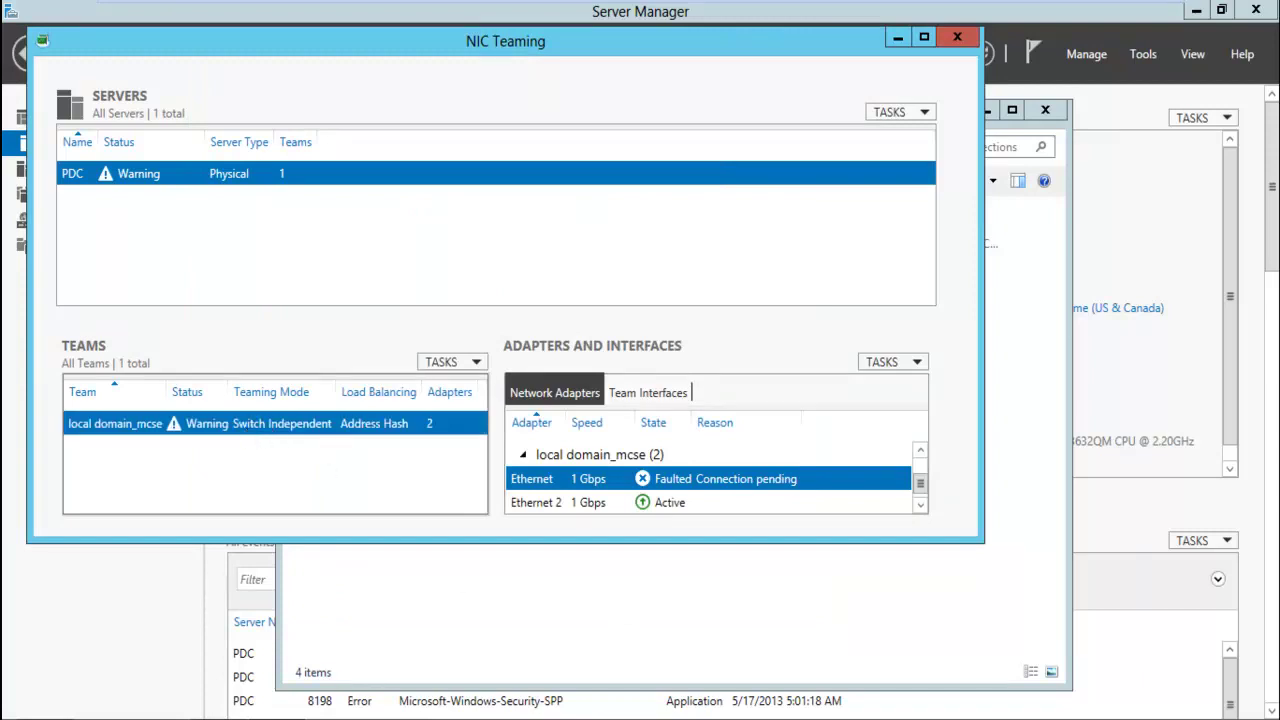
{"action": "left_click", "coordinate": [340, 600]}
Open the IPv4 properties of the local domain_mcse team connection
{"action": "left_click", "coordinate": [375, 290]}
{"action": "right_click", "coordinate": [375, 285]}
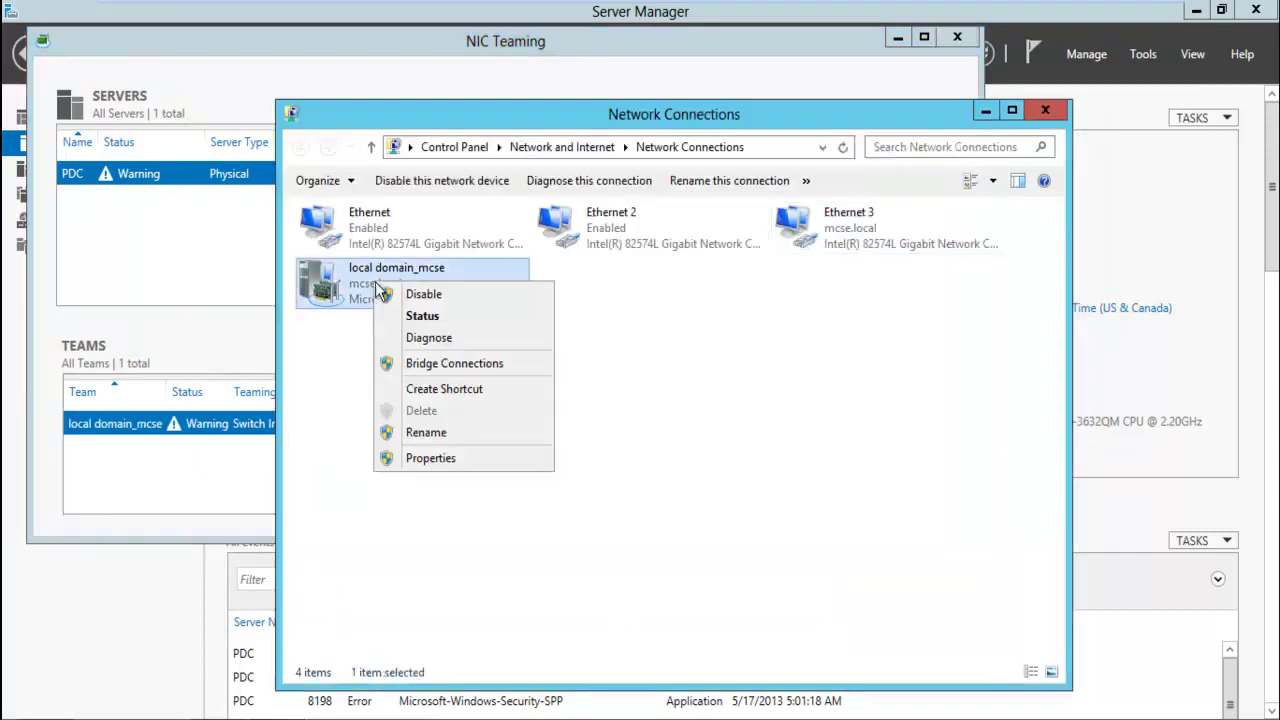
{"action": "left_click", "coordinate": [478, 462]}
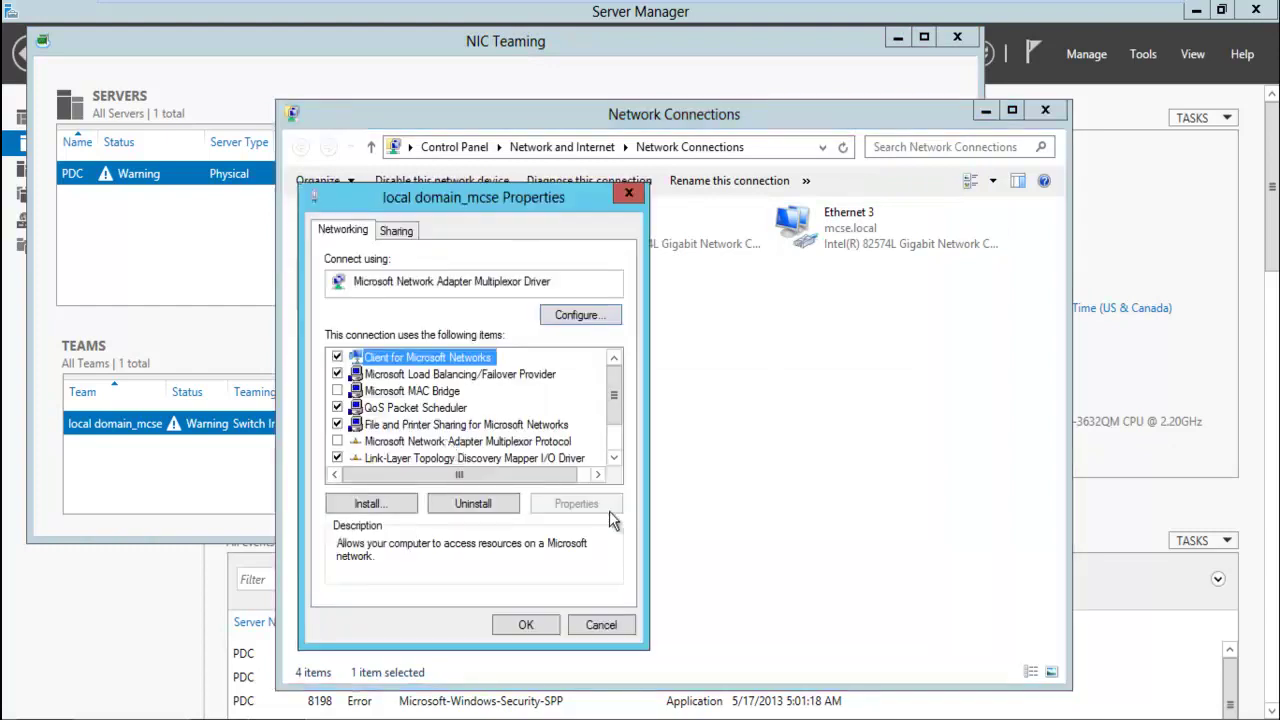
{"action": "scroll", "coordinate": [615, 436], "scroll_direction": "down", "scroll_amount": 2}
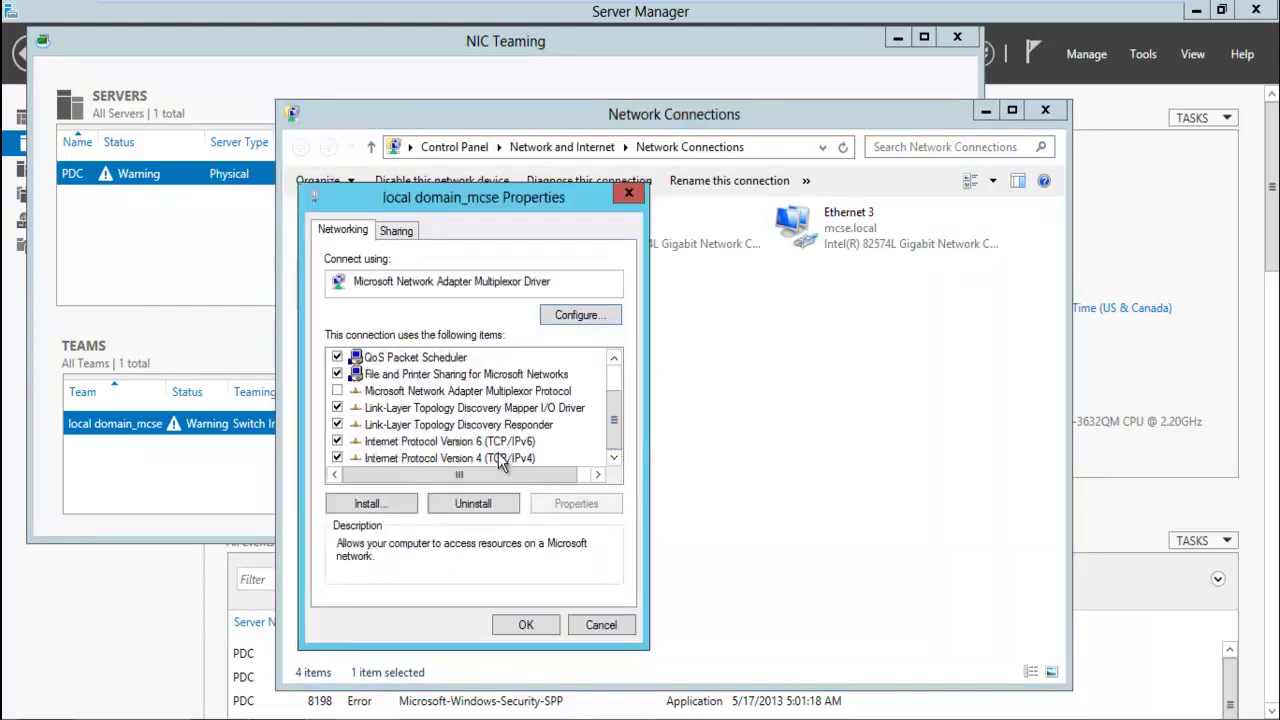
{"action": "double_click", "coordinate": [498, 453]}
Set static IP 192.168.1.200, mask 255.255.255.0 and DNS server 192.168.1.2, then apply
{"action": "left_click", "coordinate": [450, 416]}
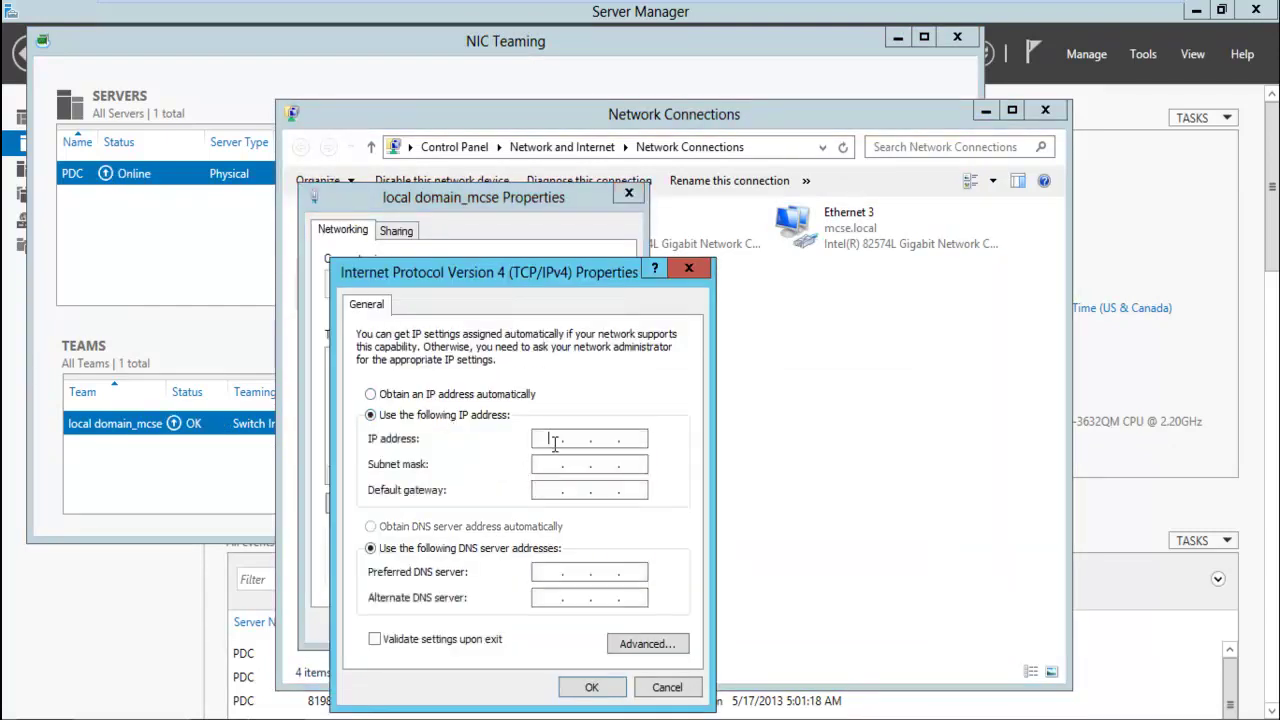
{"action": "left_click", "coordinate": [555, 441]}
{"action": "type", "text": "192 . 168 . "}
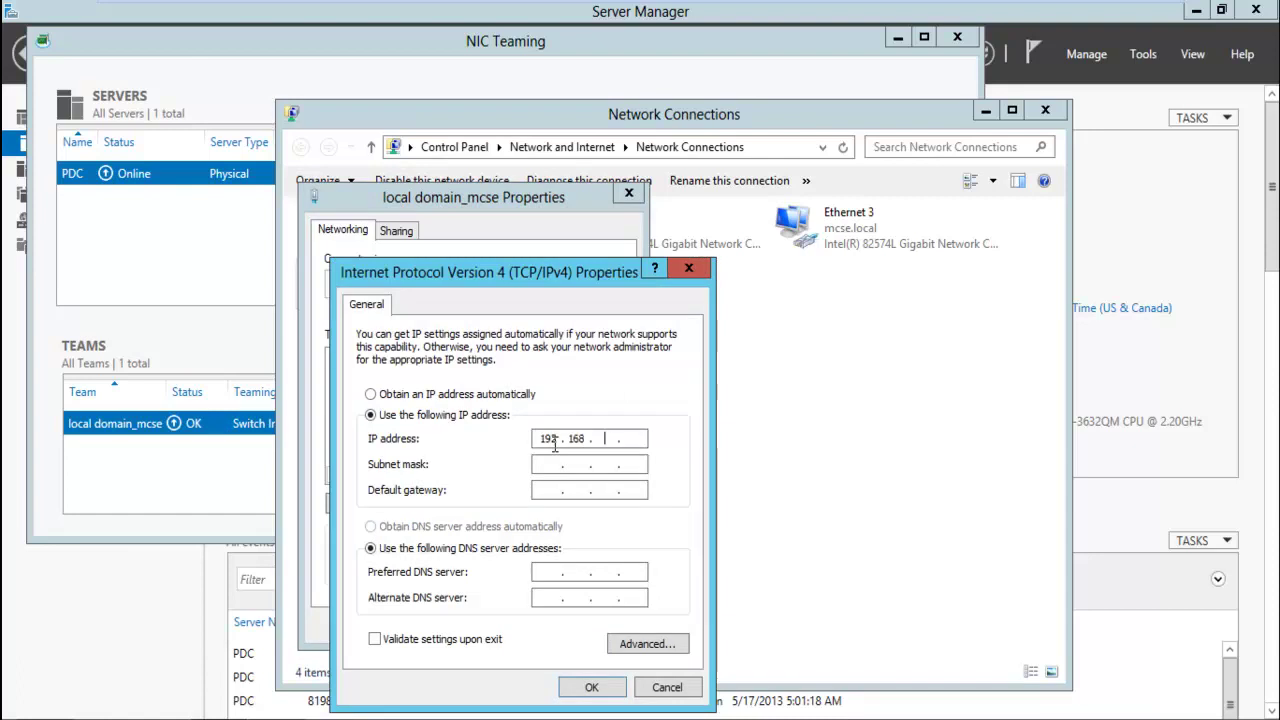
{"action": "type", "text": "1 . 200"}
{"action": "key", "text": "Tab"}
{"action": "key", "text": "Tab"}
{"action": "key", "text": "Tab"}
{"action": "key", "text": "Tab"}
{"action": "type", "text": "19"}
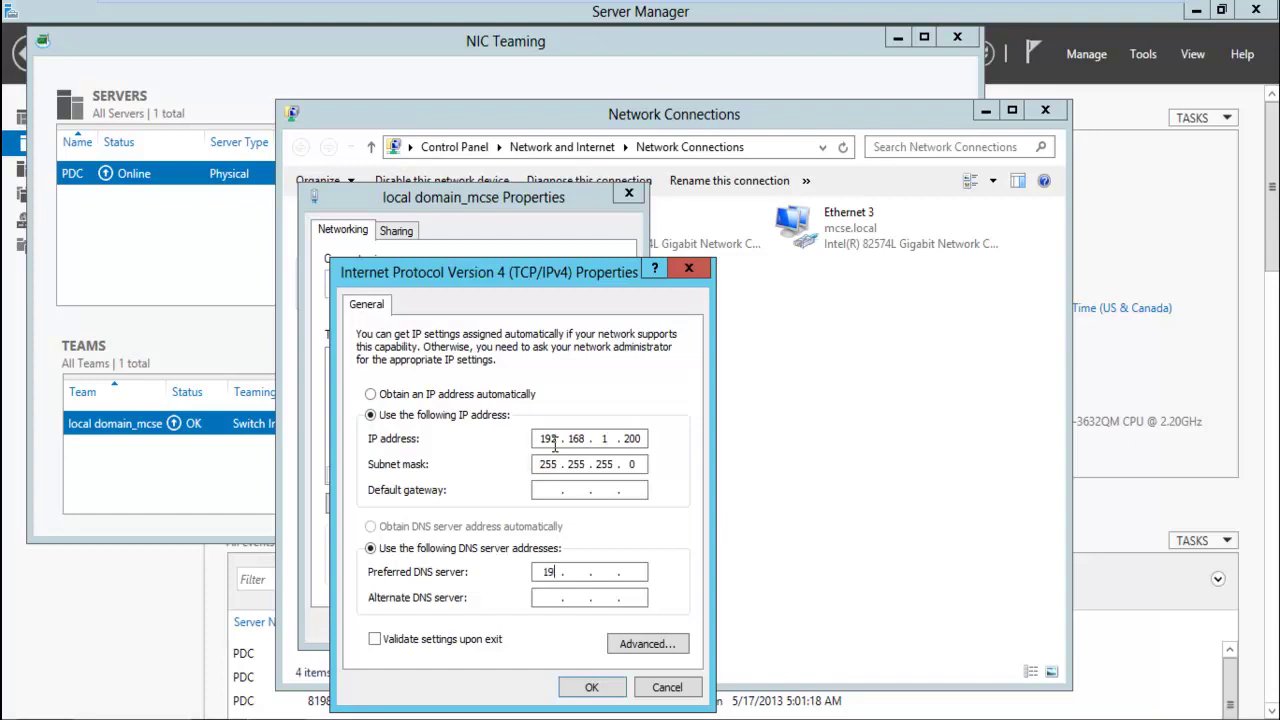
{"action": "type", "text": "2.168.1.2"}
{"action": "key", "text": "Return"}
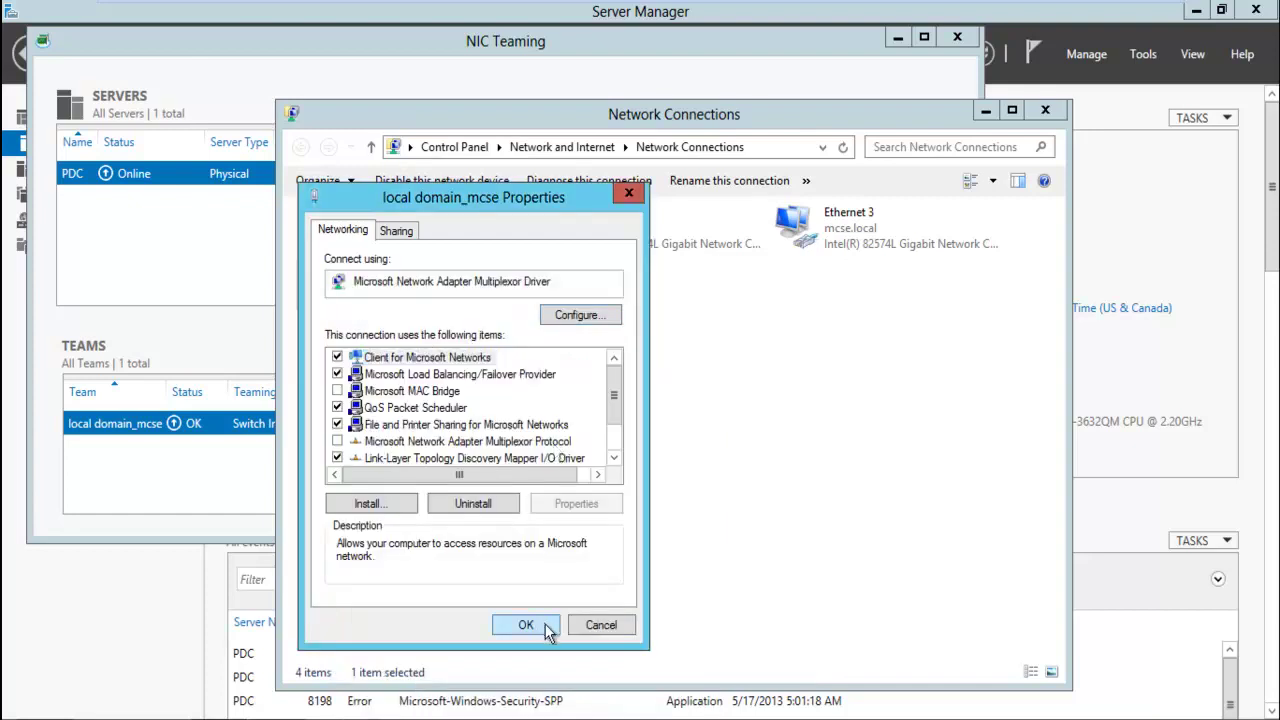
{"action": "left_click", "coordinate": [526, 624]}
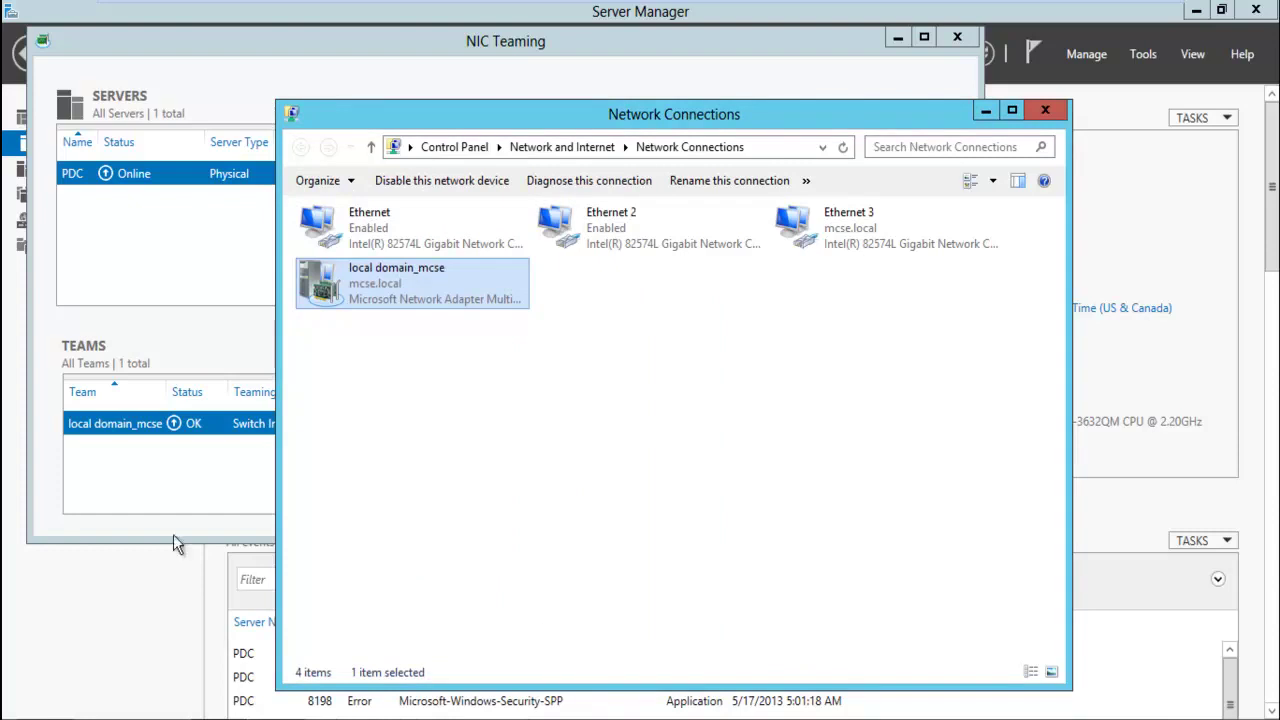
{"action": "left_click", "coordinate": [187, 470]}
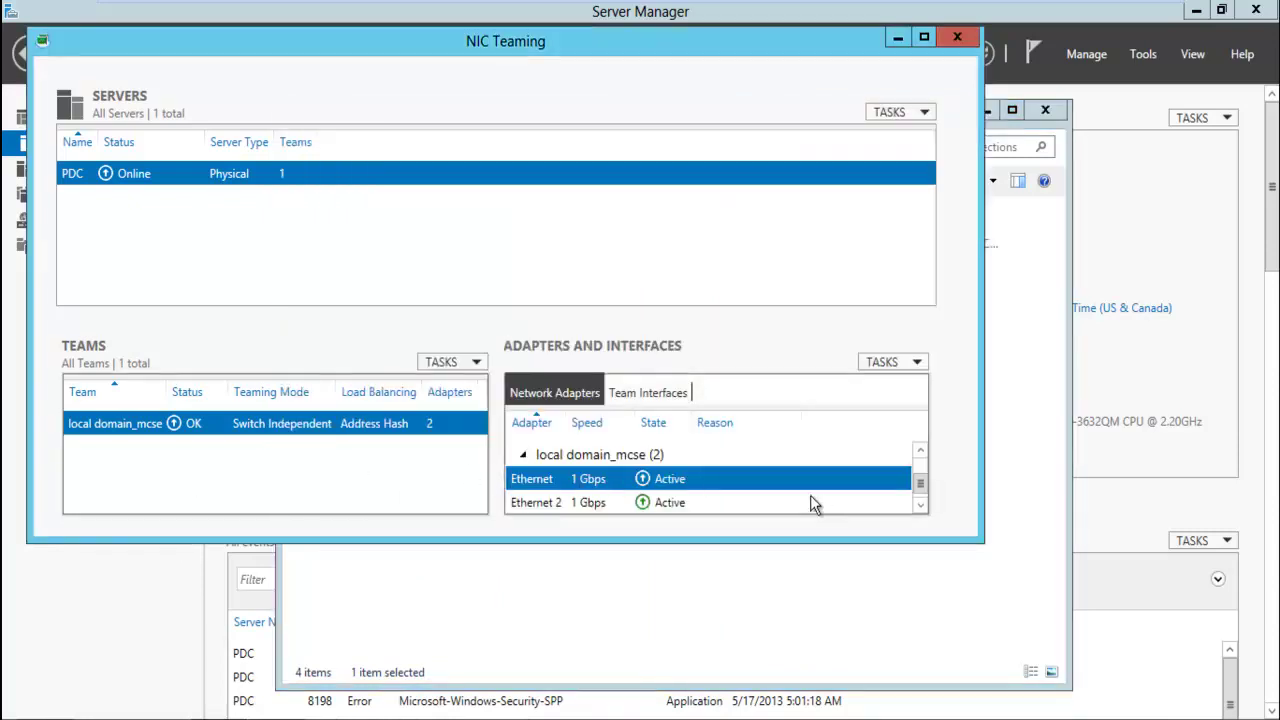
Inspect the unassigned Ethernet 3 adapter in NIC Teaming, then collapse the unassigned adapters group
{"action": "left_click", "coordinate": [921, 506]}
{"action": "left_click", "coordinate": [921, 455]}
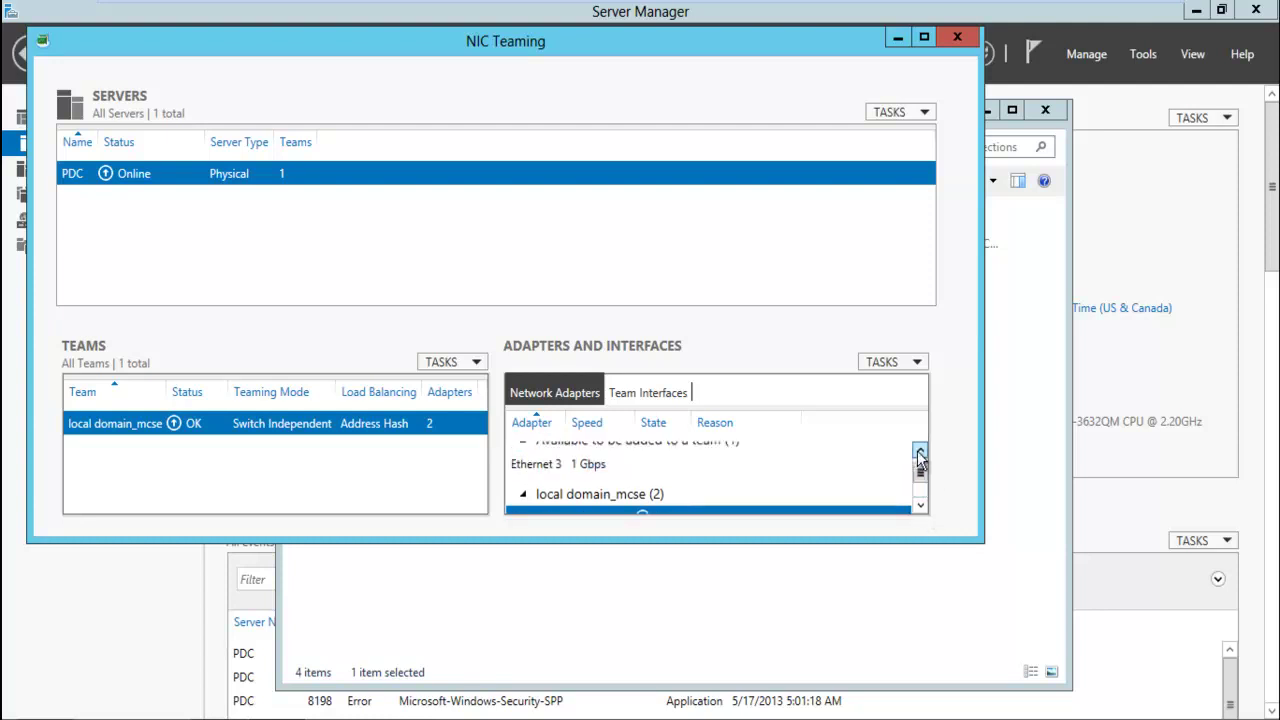
{"action": "left_click", "coordinate": [921, 455]}
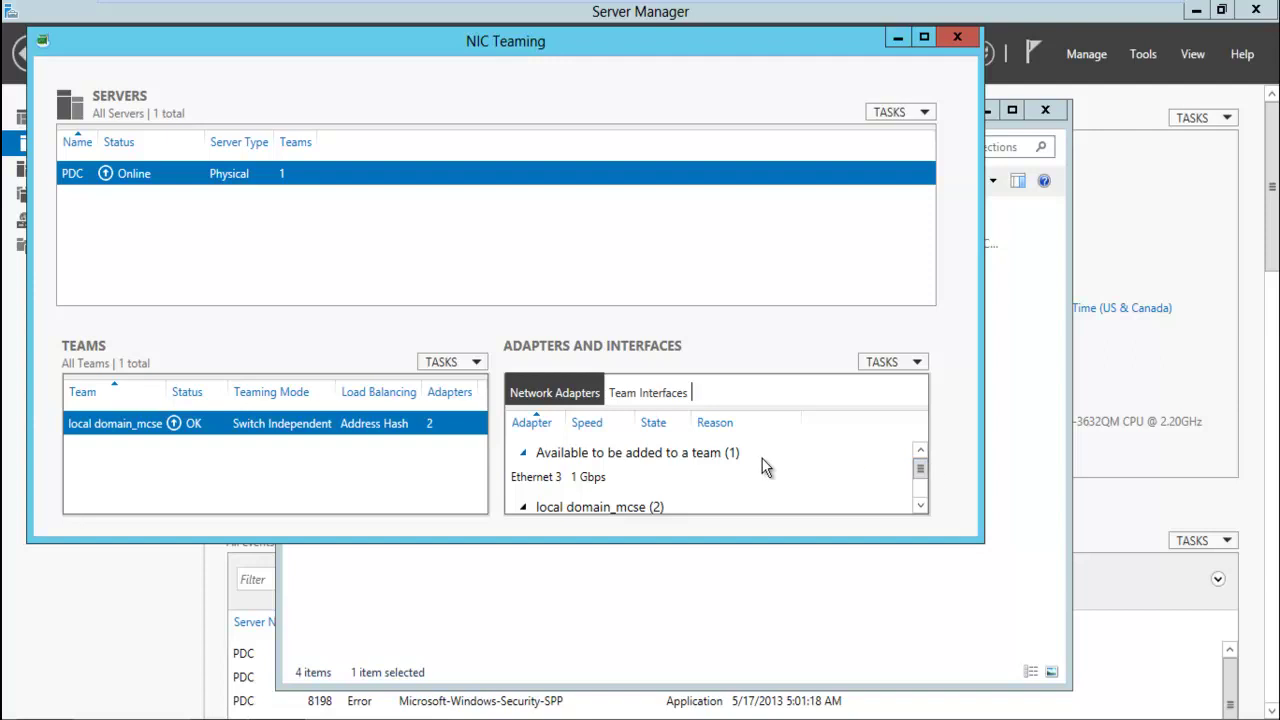
{"action": "left_click", "coordinate": [575, 480]}
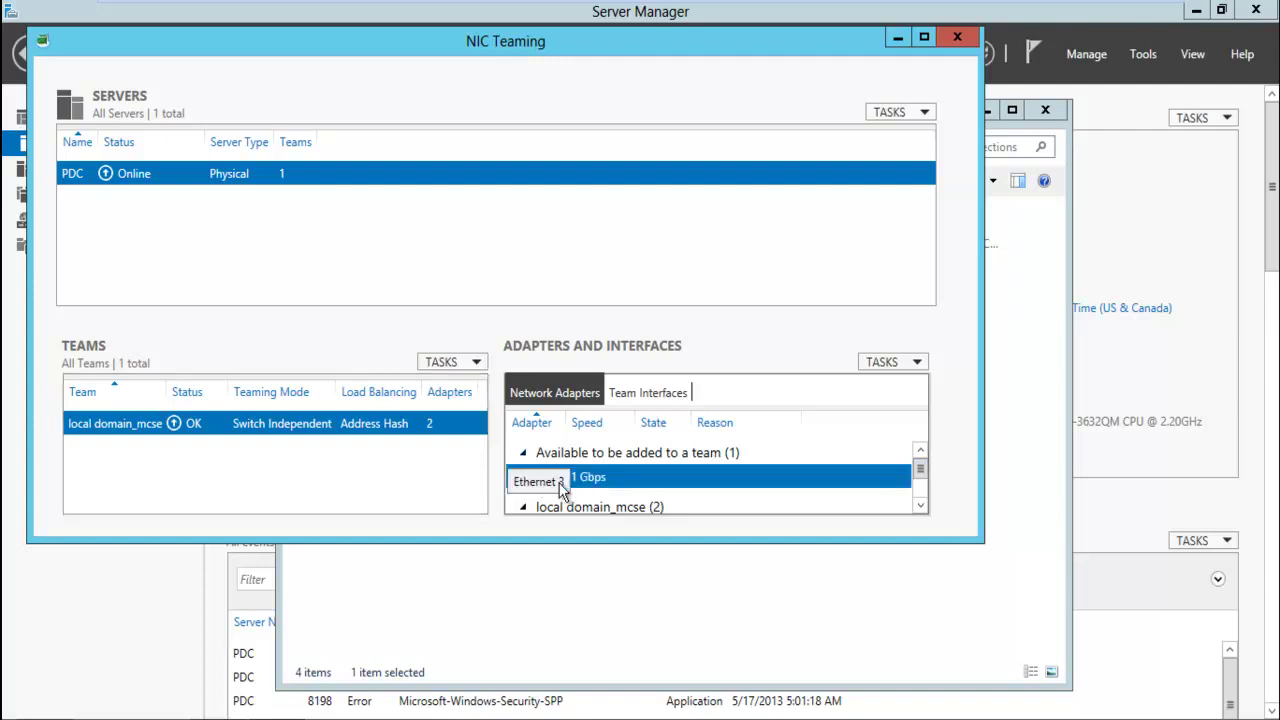
{"action": "left_click", "coordinate": [522, 452]}
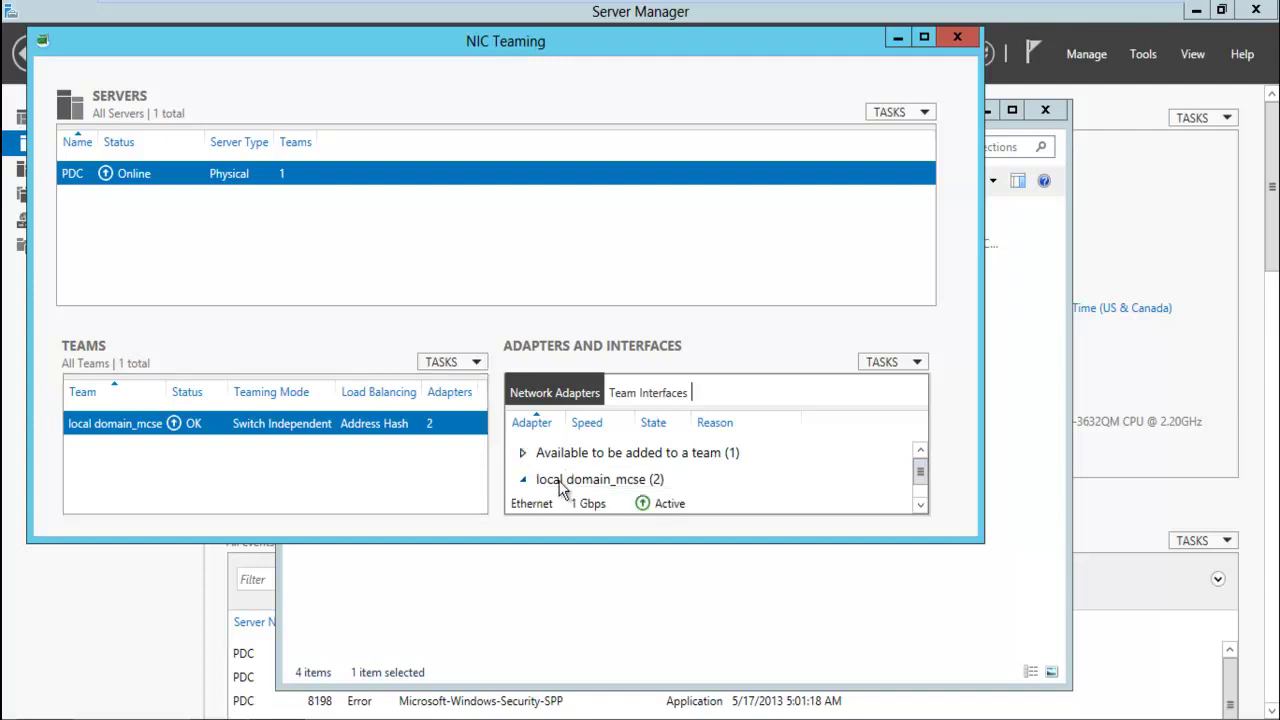
Compare the local domain_mcse team's two member adapters, Ethernet and Ethernet 2
{"action": "left_click", "coordinate": [920, 500]}
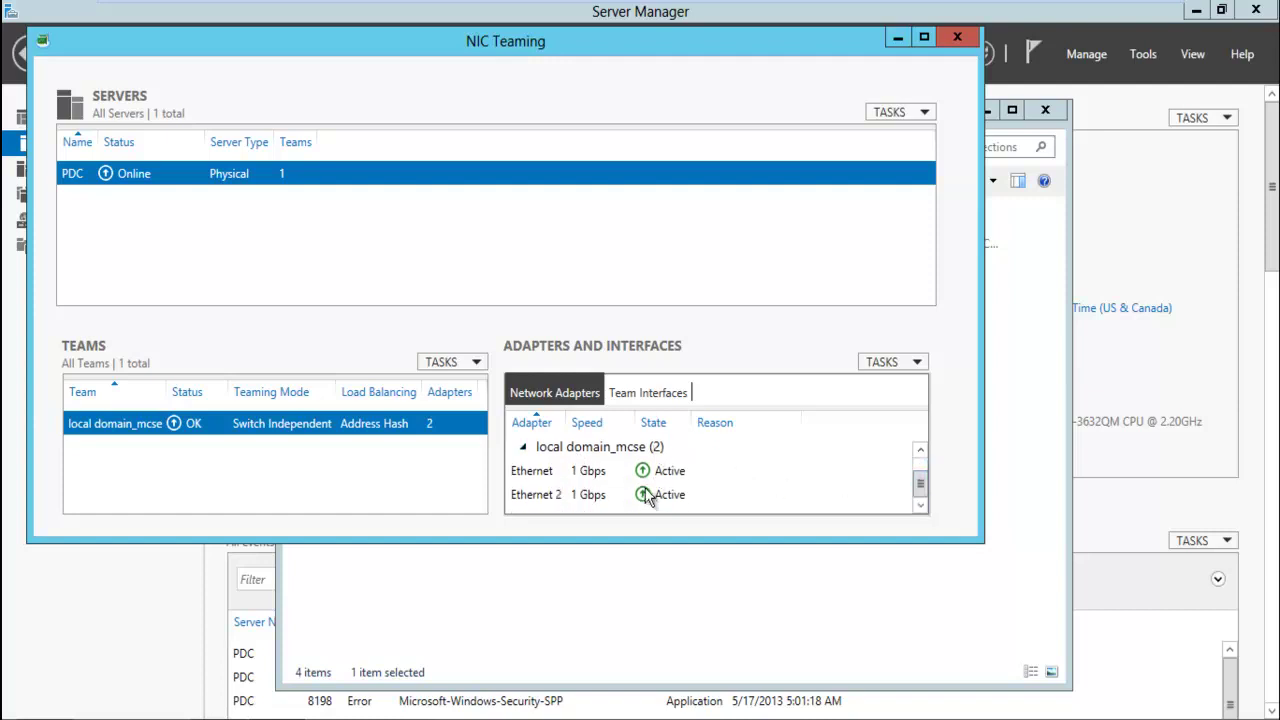
{"action": "left_click_drag", "start_coordinate": [660, 494], "coordinate": [645, 478]}
{"action": "left_click", "coordinate": [645, 482]}
{"action": "left_click", "coordinate": [682, 495]}
{"action": "left_click", "coordinate": [652, 472]}
{"action": "left_click", "coordinate": [658, 495]}
{"action": "left_click", "coordinate": [648, 476]}
{"action": "left_click", "coordinate": [660, 494]}
{"action": "left_click", "coordinate": [652, 477]}
{"action": "left_click", "coordinate": [652, 493]}
{"action": "left_click", "coordinate": [649, 480]}
{"action": "left_click", "coordinate": [651, 494]}
{"action": "left_click", "coordinate": [650, 476]}
{"action": "left_click", "coordinate": [647, 492]}
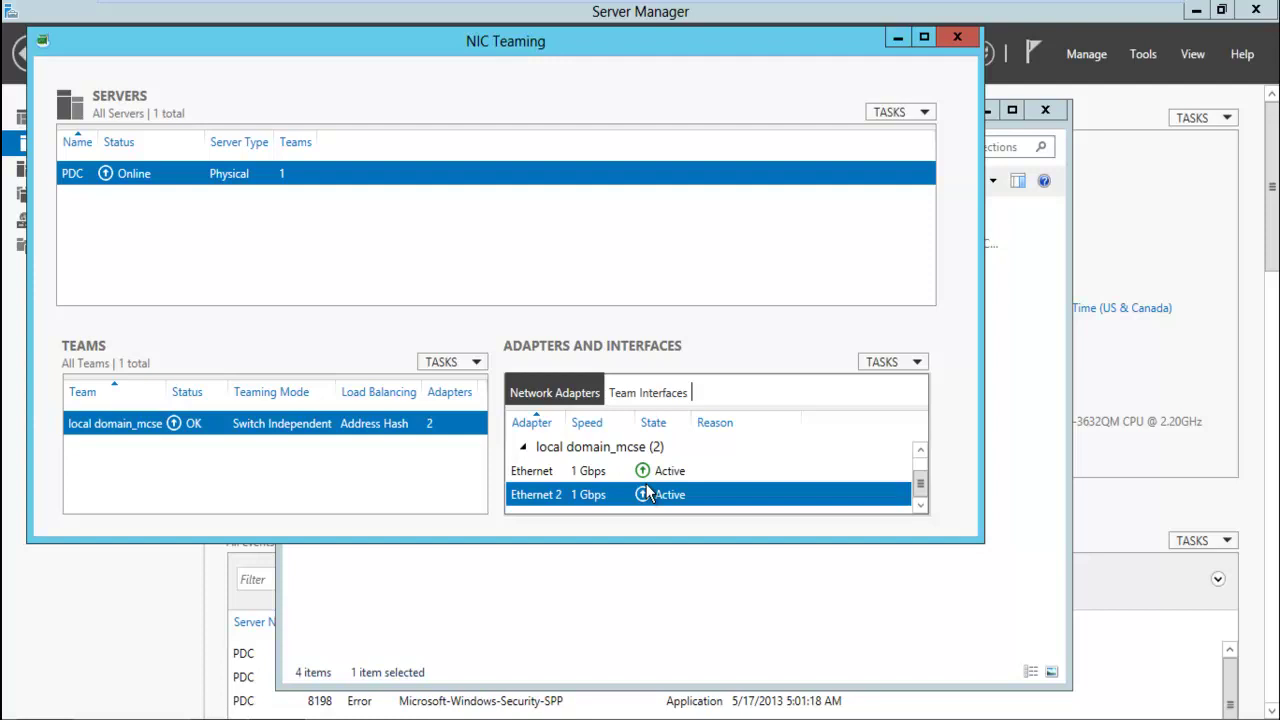
{"action": "left_click", "coordinate": [638, 476]}
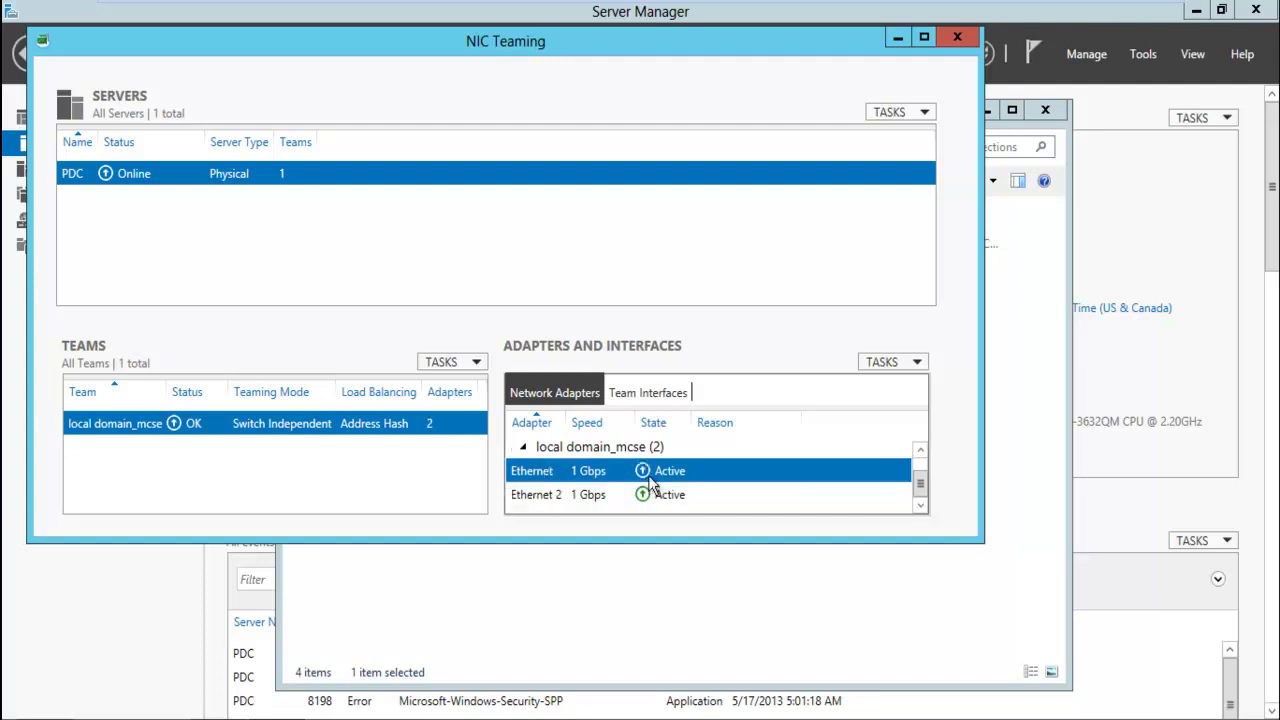
{"action": "left_click", "coordinate": [648, 496]}
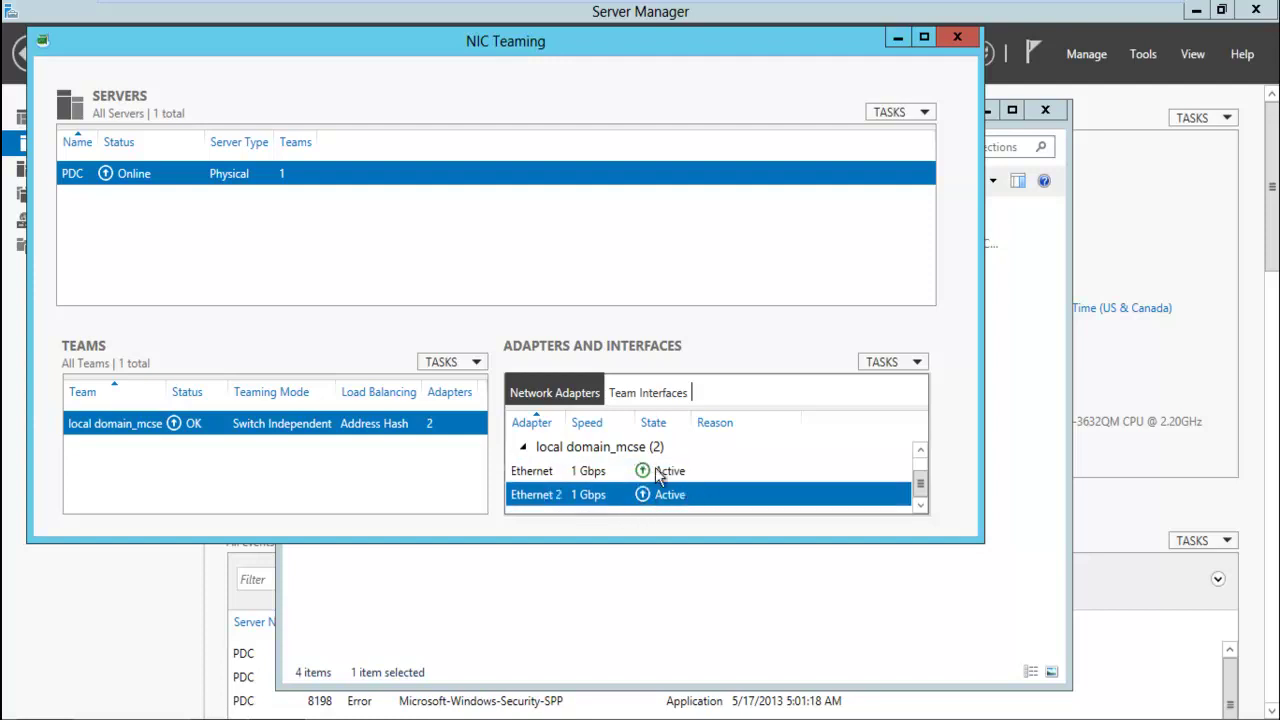
{"action": "left_click", "coordinate": [662, 469]}
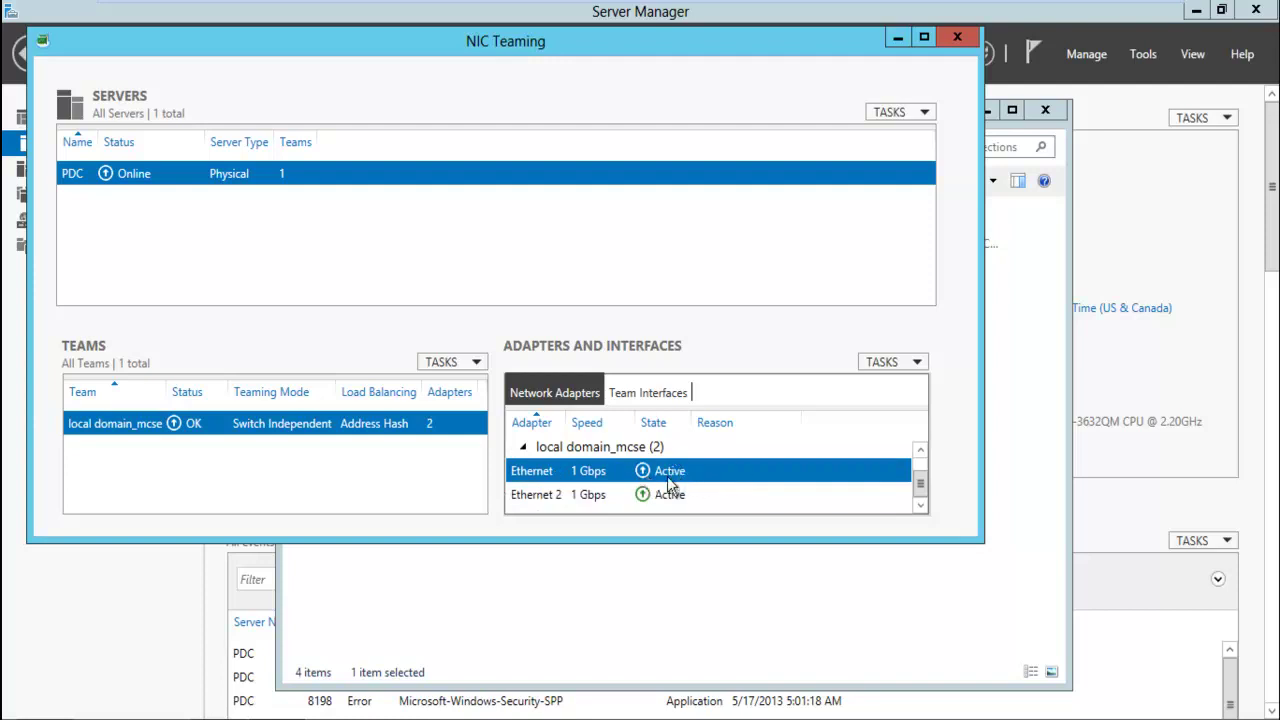
Check the team's local domain_mcse interface, then return to the Network Connections list
{"action": "left_click", "coordinate": [643, 394]}
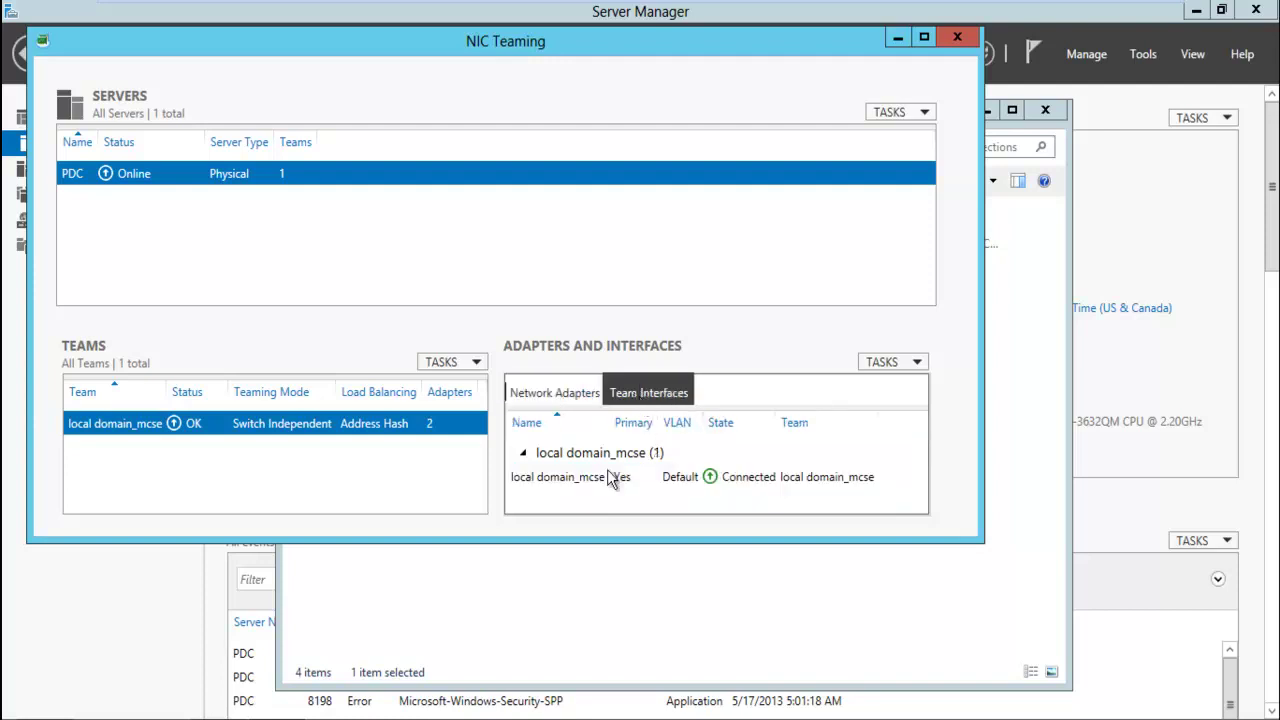
{"action": "left_click", "coordinate": [777, 487]}
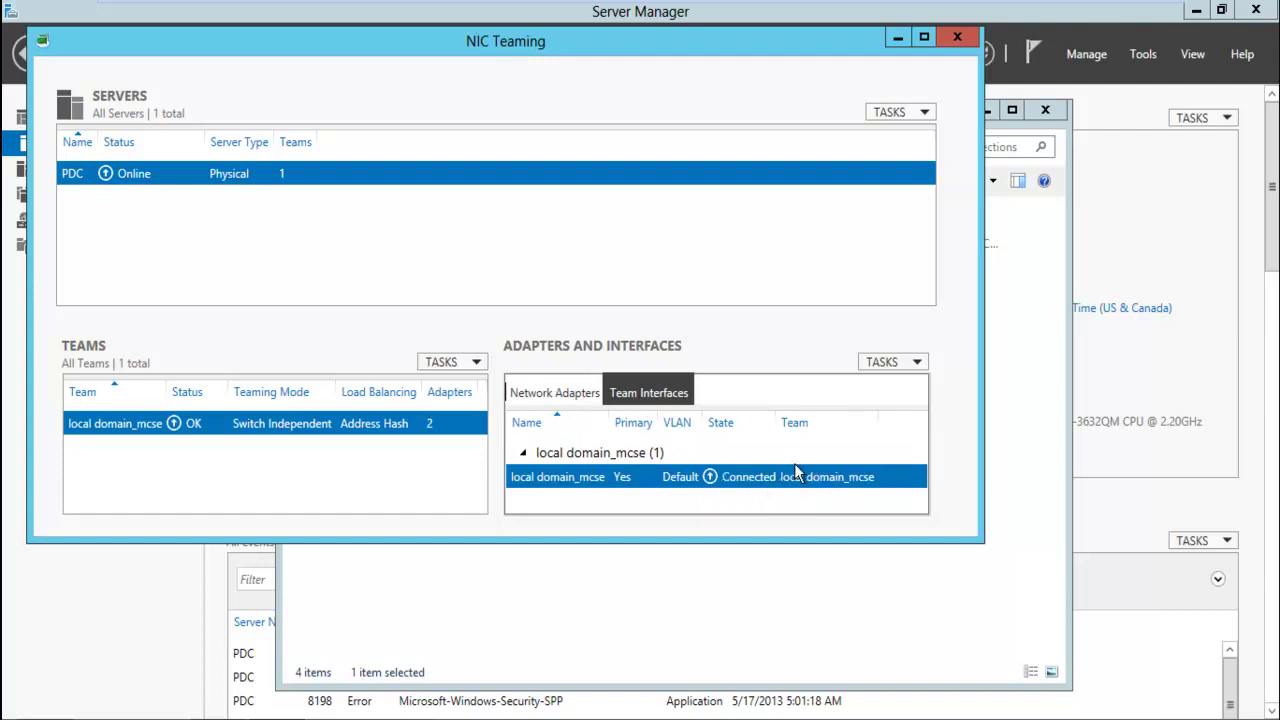
{"action": "left_click", "coordinate": [740, 601]}
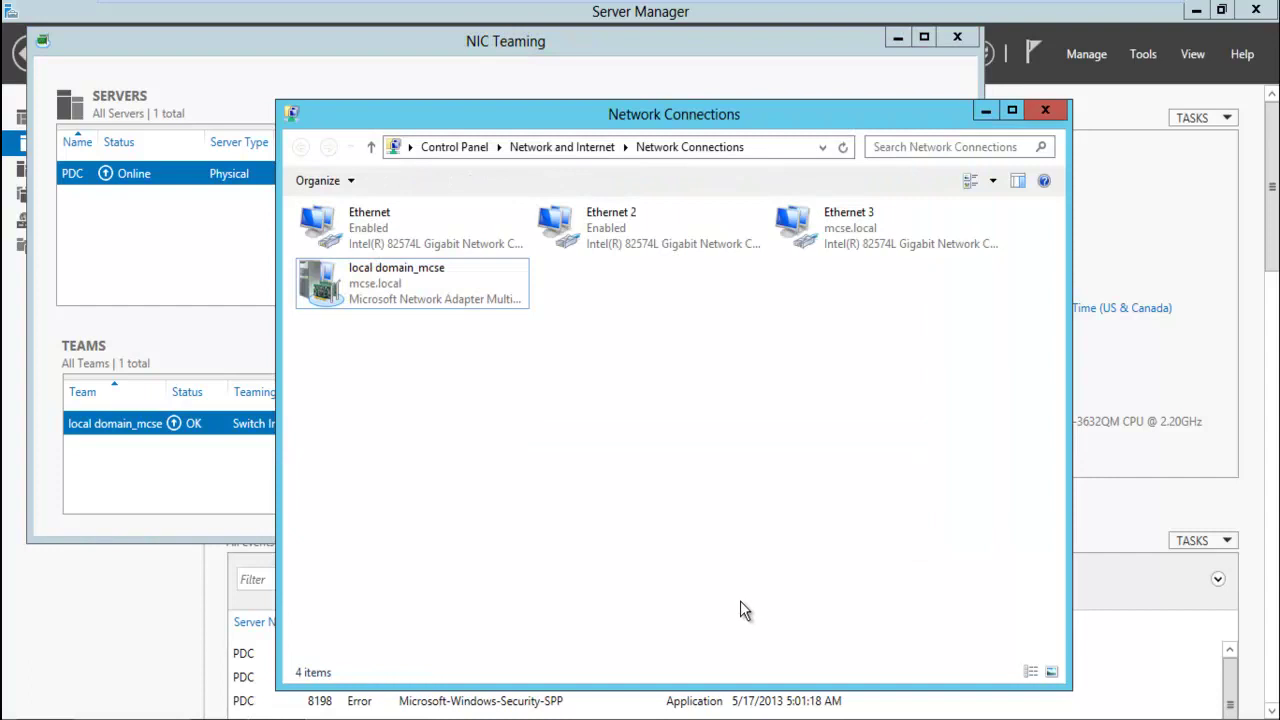
{"action": "left_click", "coordinate": [418, 238]}
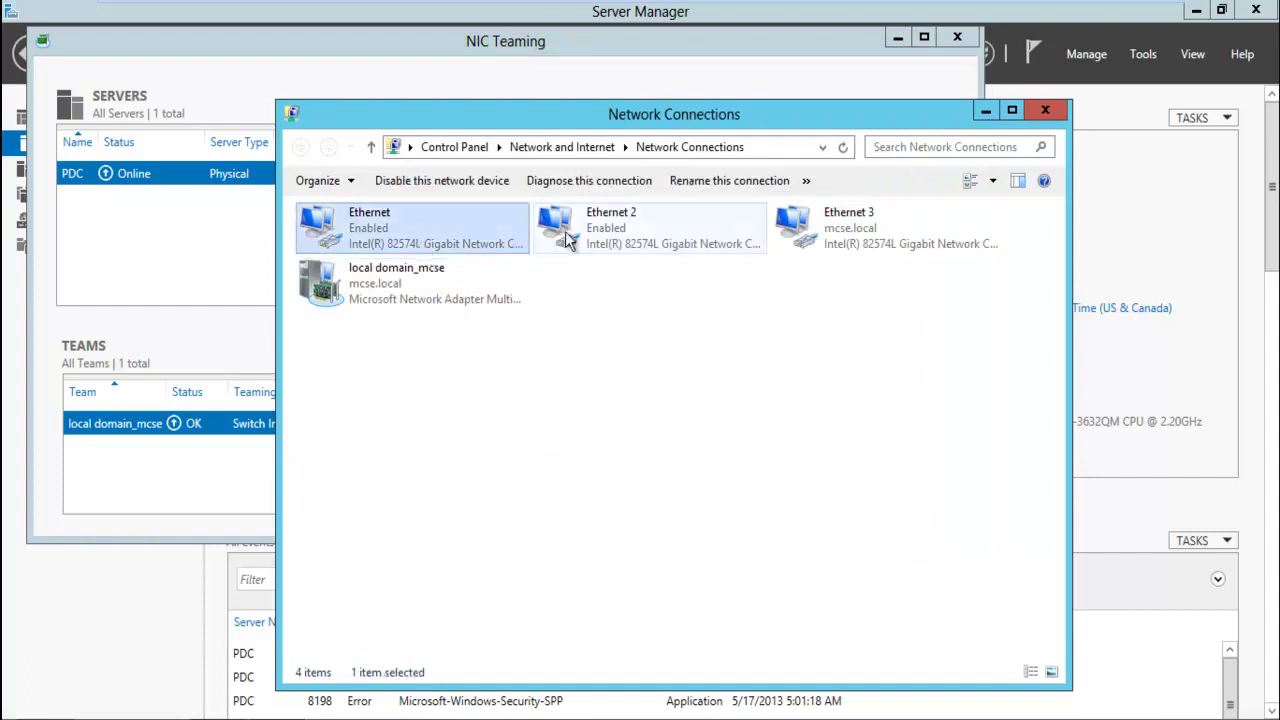
{"action": "right_click", "coordinate": [476, 230]}
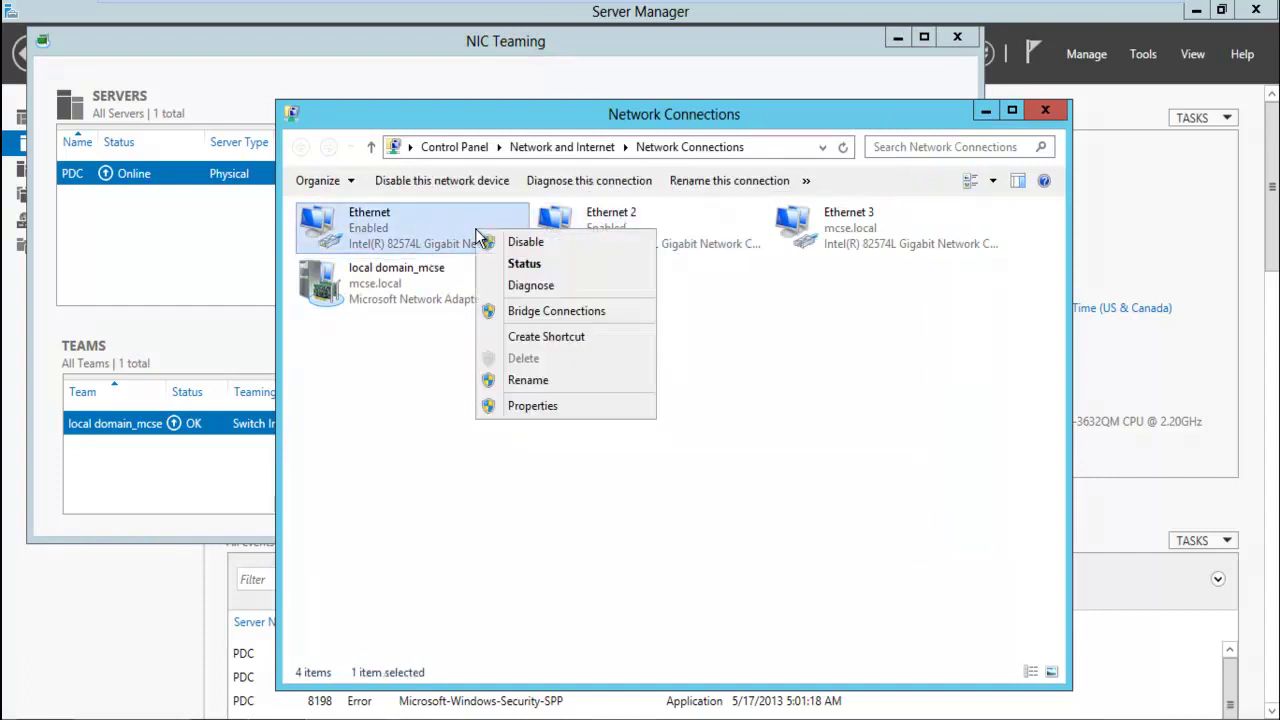
{"action": "left_click", "coordinate": [568, 405]}
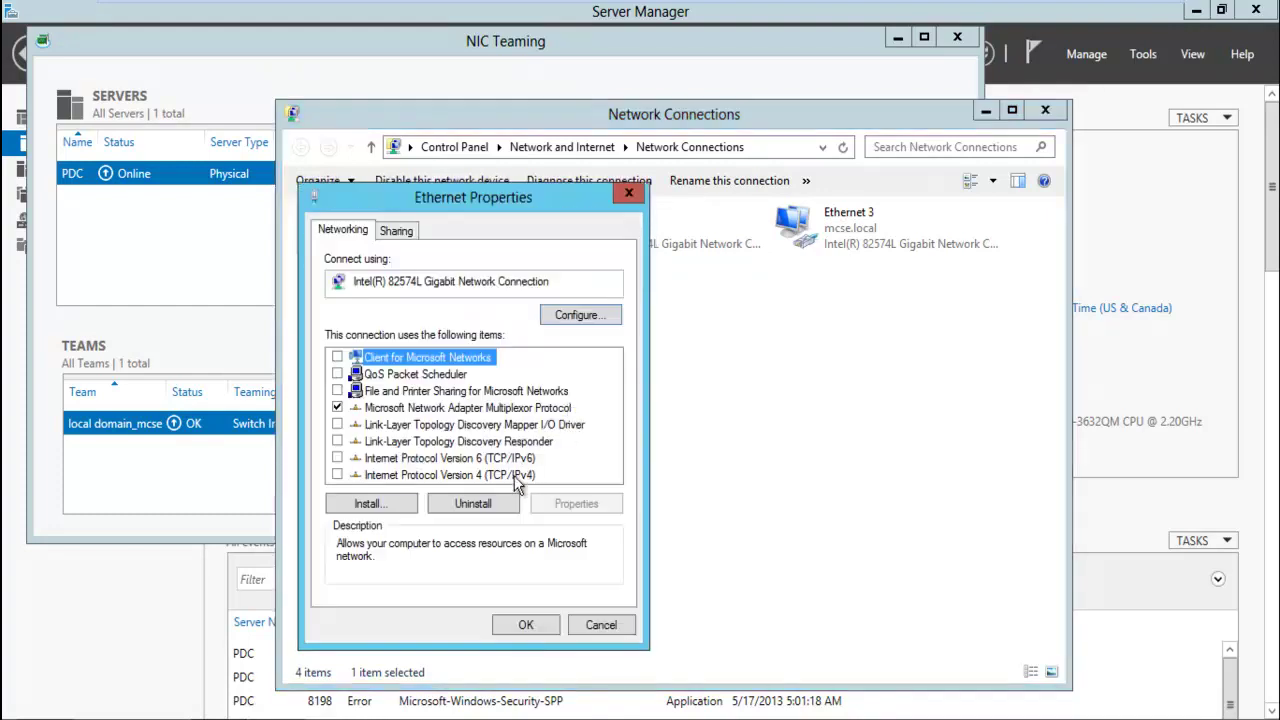
{"action": "left_click", "coordinate": [517, 477]}
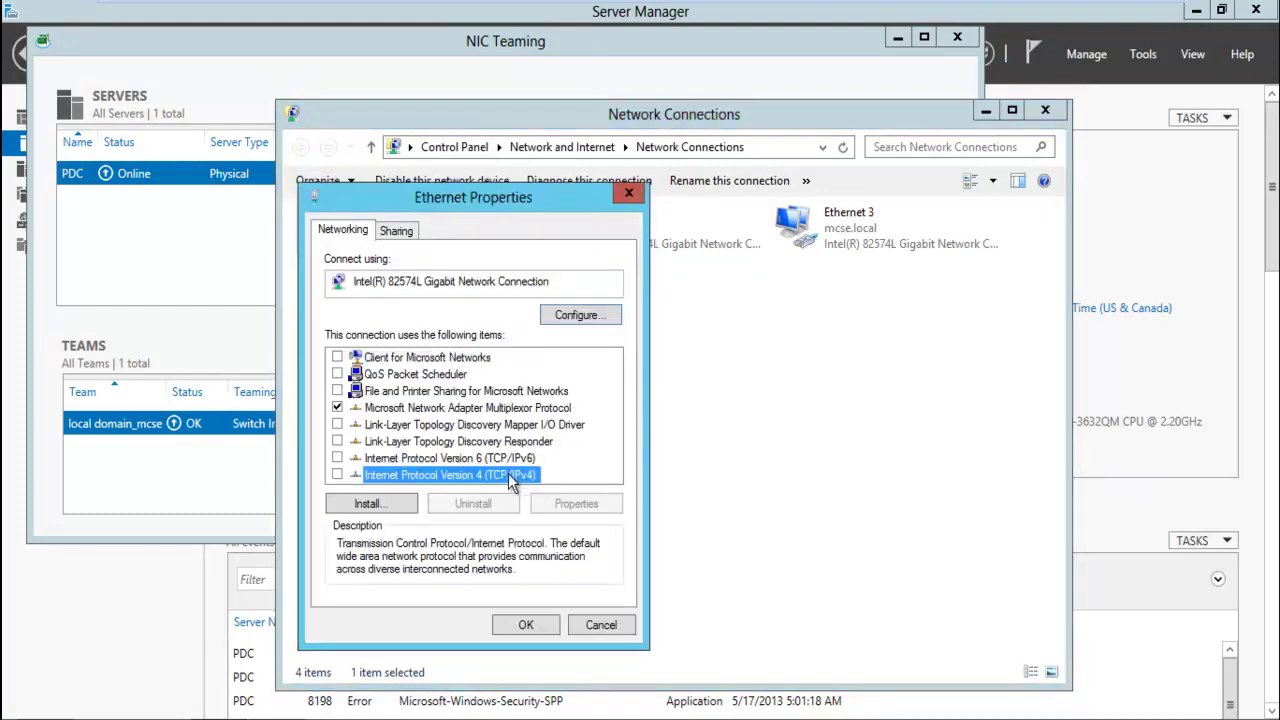
{"action": "left_click", "coordinate": [460, 457]}
{"action": "left_click", "coordinate": [470, 476]}
{"action": "left_click", "coordinate": [612, 622]}
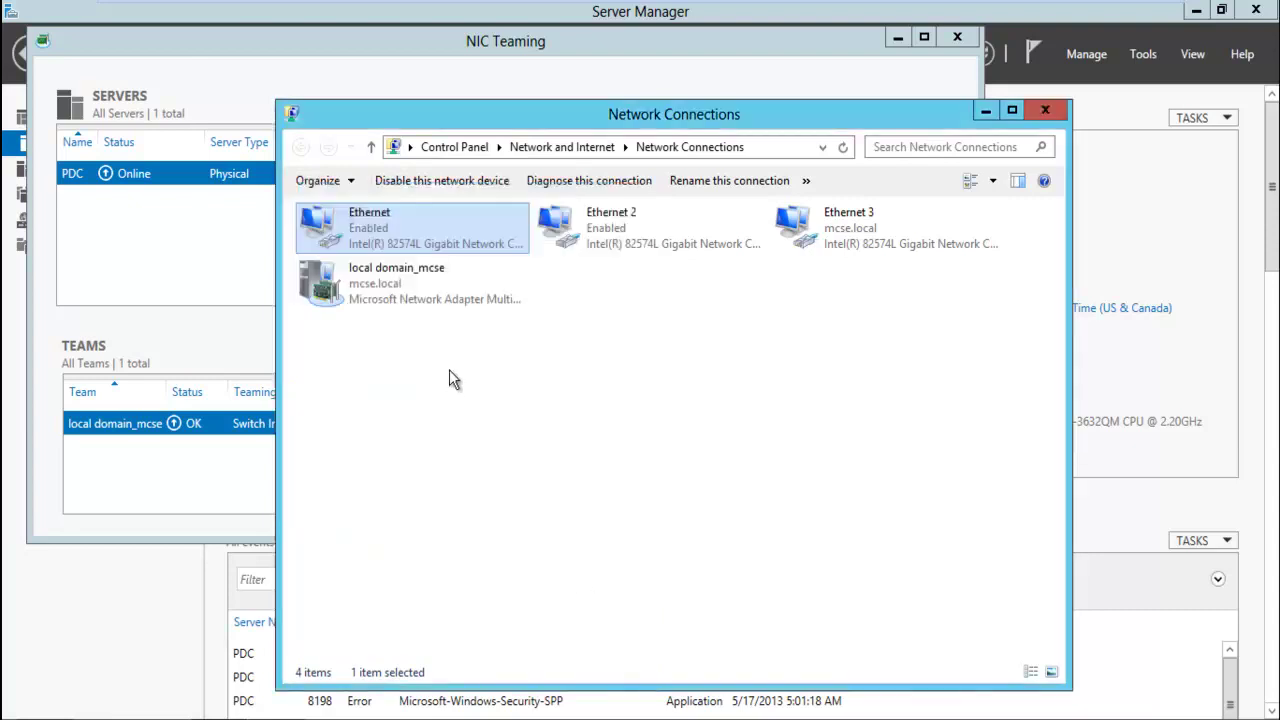
{"action": "left_click", "coordinate": [424, 306]}
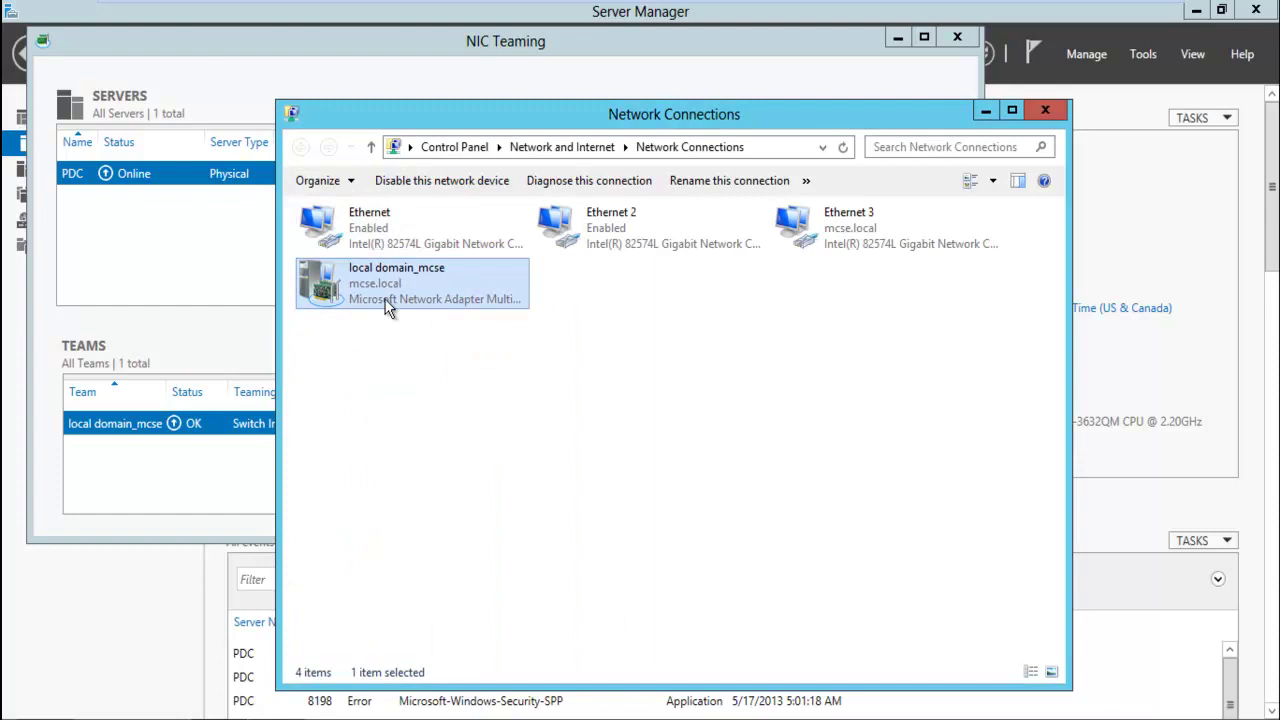
{"action": "left_click", "coordinate": [578, 236]}
{"action": "right_click", "coordinate": [578, 234]}
{"action": "left_click", "coordinate": [648, 412]}
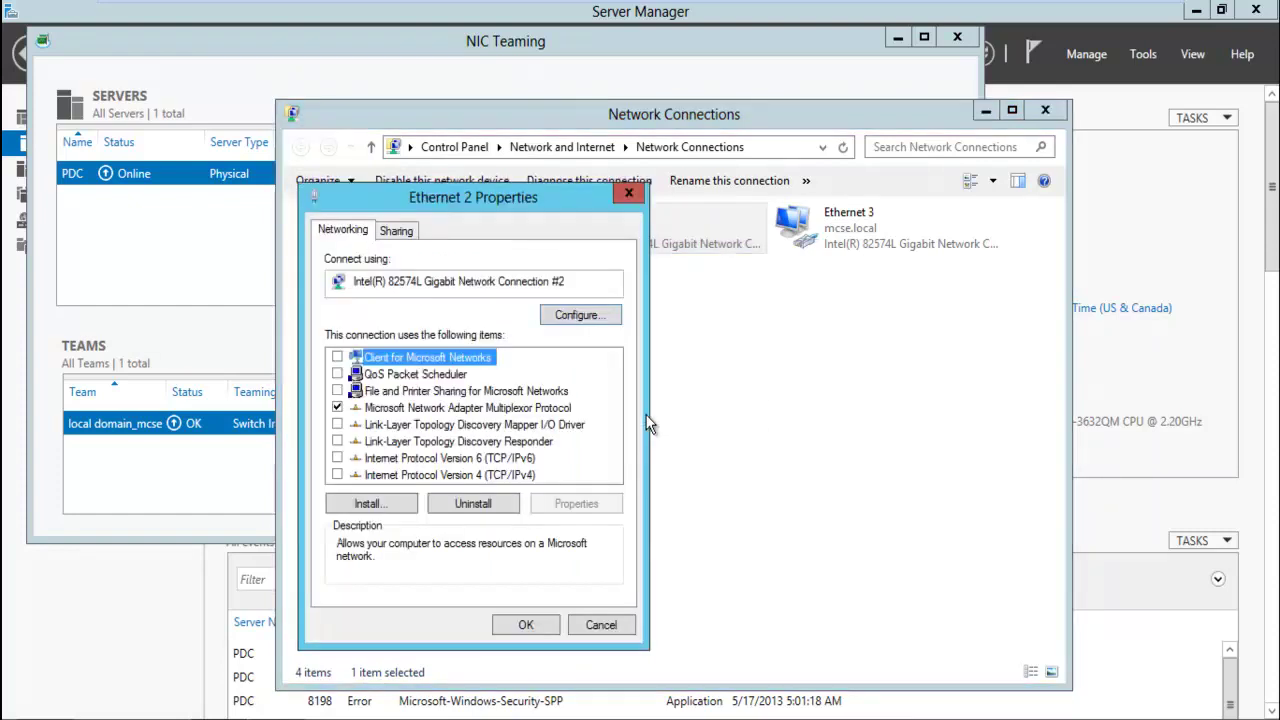
{"action": "left_click", "coordinate": [513, 477]}
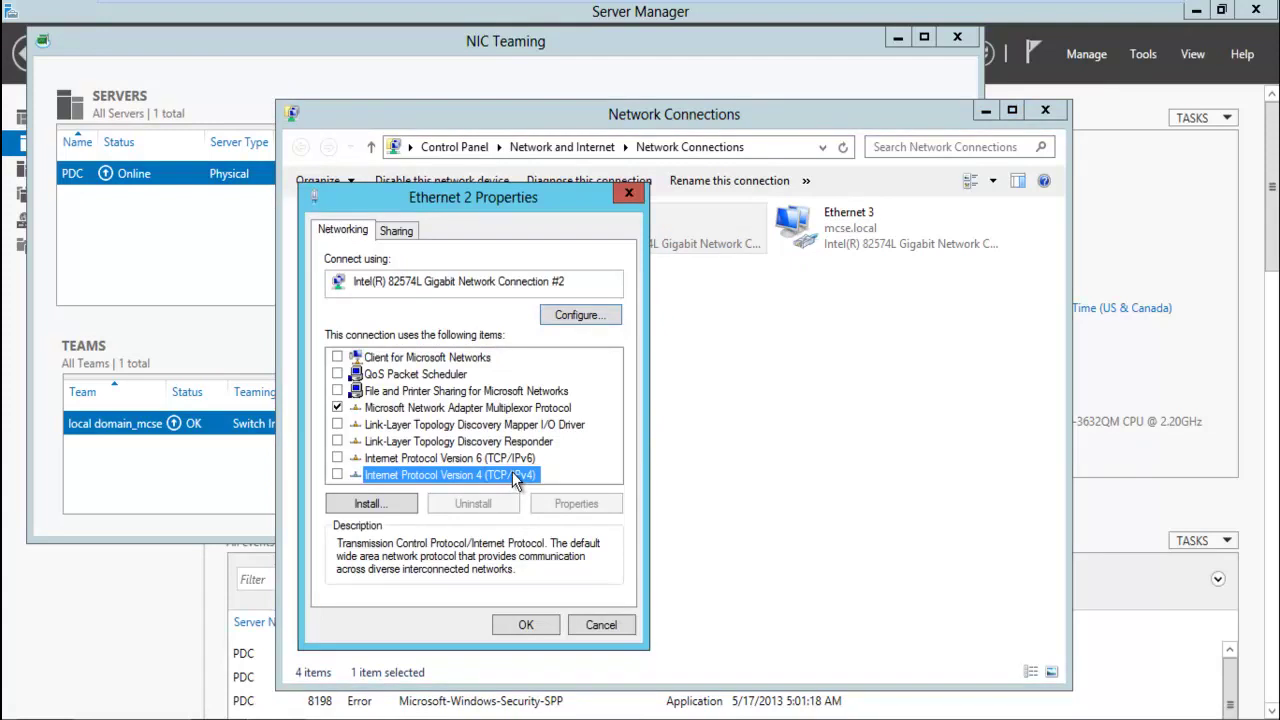
{"action": "left_click", "coordinate": [600, 624]}
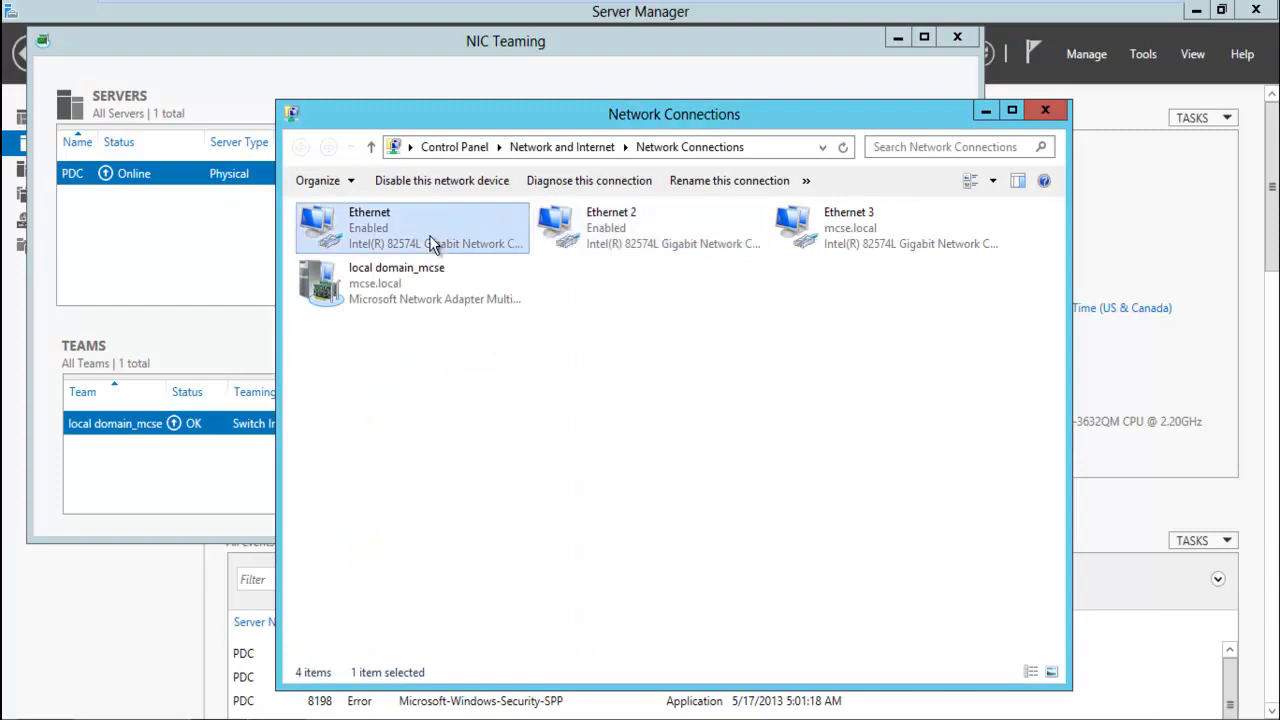
Rename the Ethernet 3 connection to ex_connection using F2, then select the renamed connection
{"action": "left_click", "coordinate": [425, 285]}
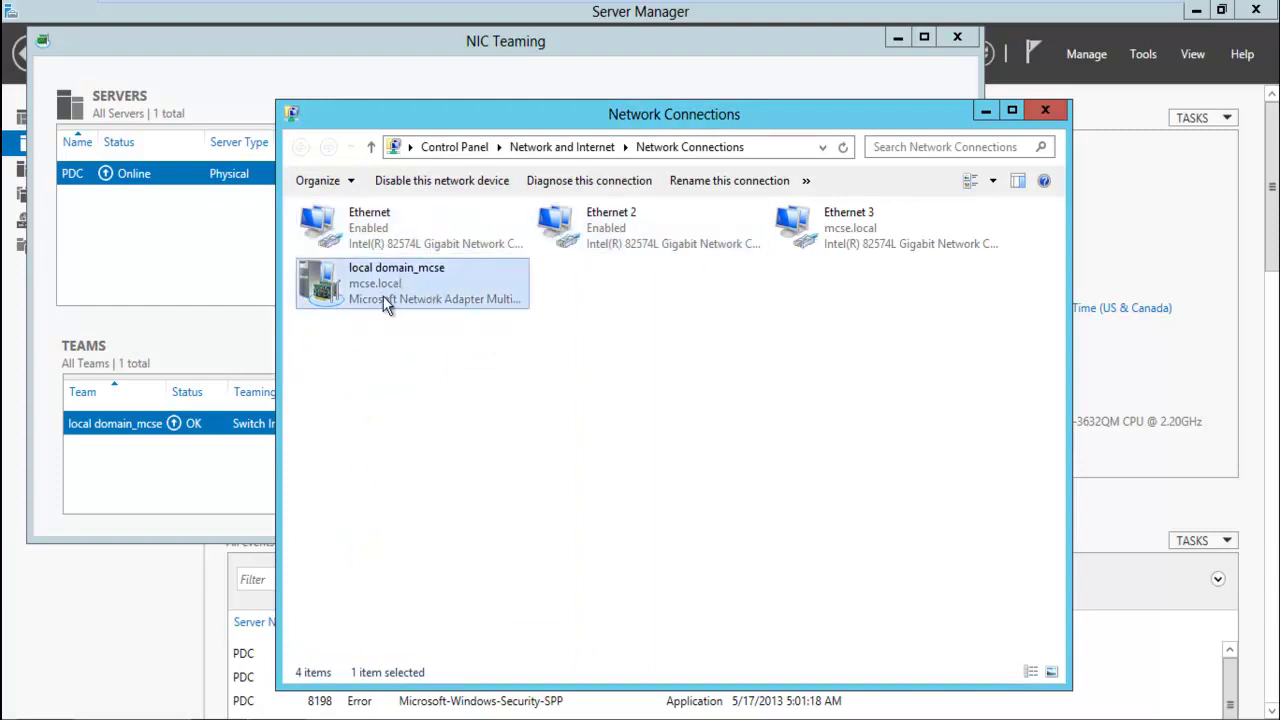
{"action": "left_click", "coordinate": [828, 230]}
{"action": "right_click", "coordinate": [827, 230]}
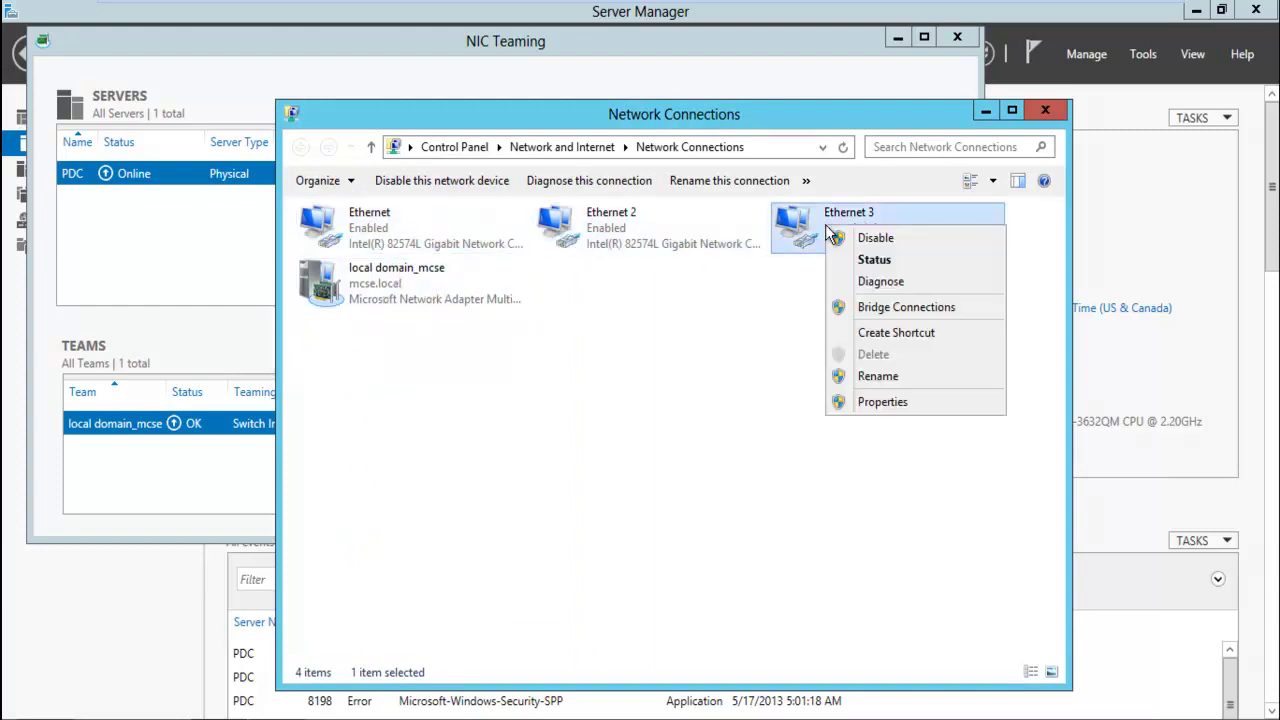
{"action": "left_click", "coordinate": [789, 328]}
{"action": "left_click", "coordinate": [840, 257]}
{"action": "key", "text": "F2"}
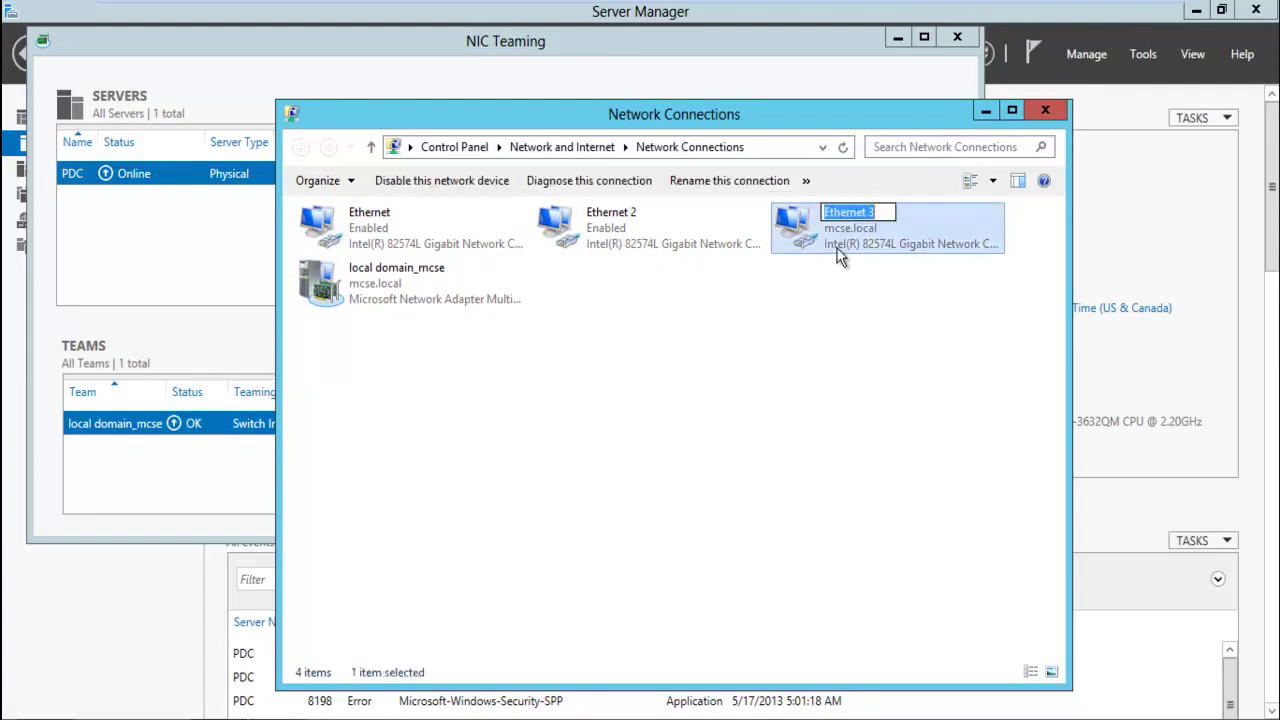
{"action": "type", "text": "ex_connectio"}
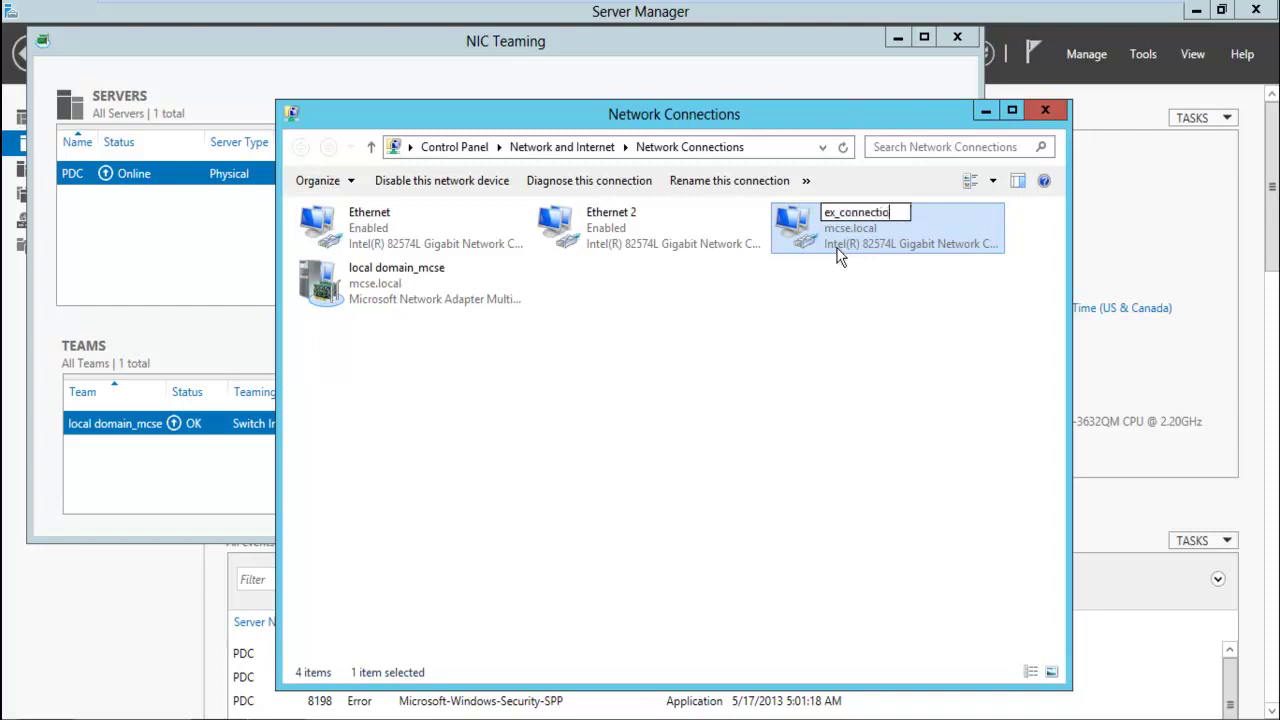
{"action": "type", "text": "n"}
{"action": "key", "text": "Return"}
{"action": "left_click", "coordinate": [866, 352]}
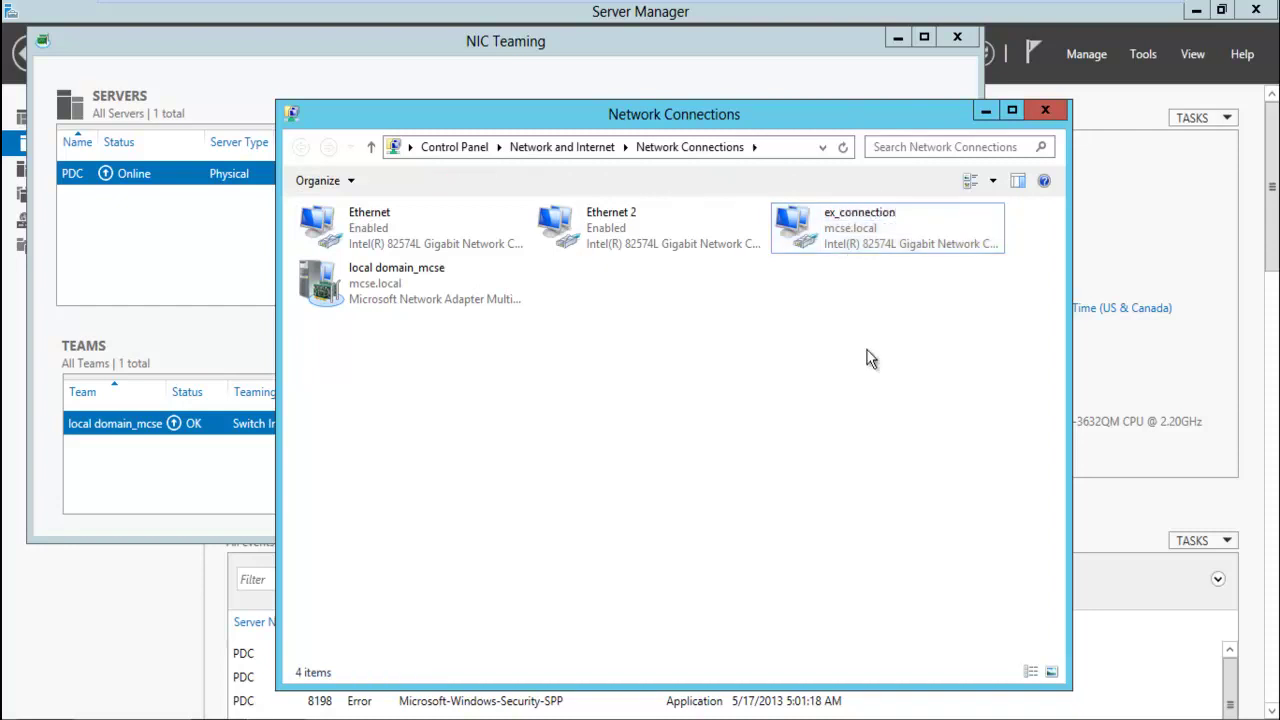
{"action": "left_click", "coordinate": [842, 244]}
Open ex_connection's IPv4 properties to confirm automatic IP and DNS addressing
{"action": "right_click", "coordinate": [842, 243]}
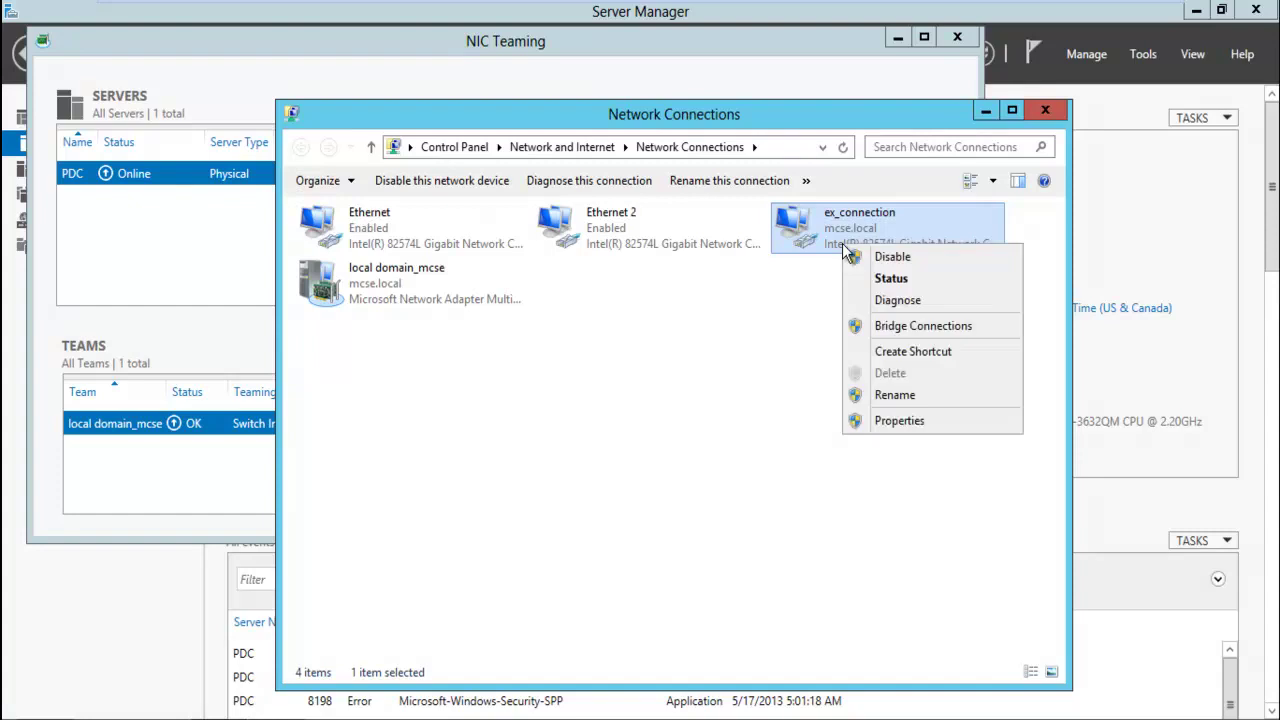
{"action": "left_click", "coordinate": [908, 424]}
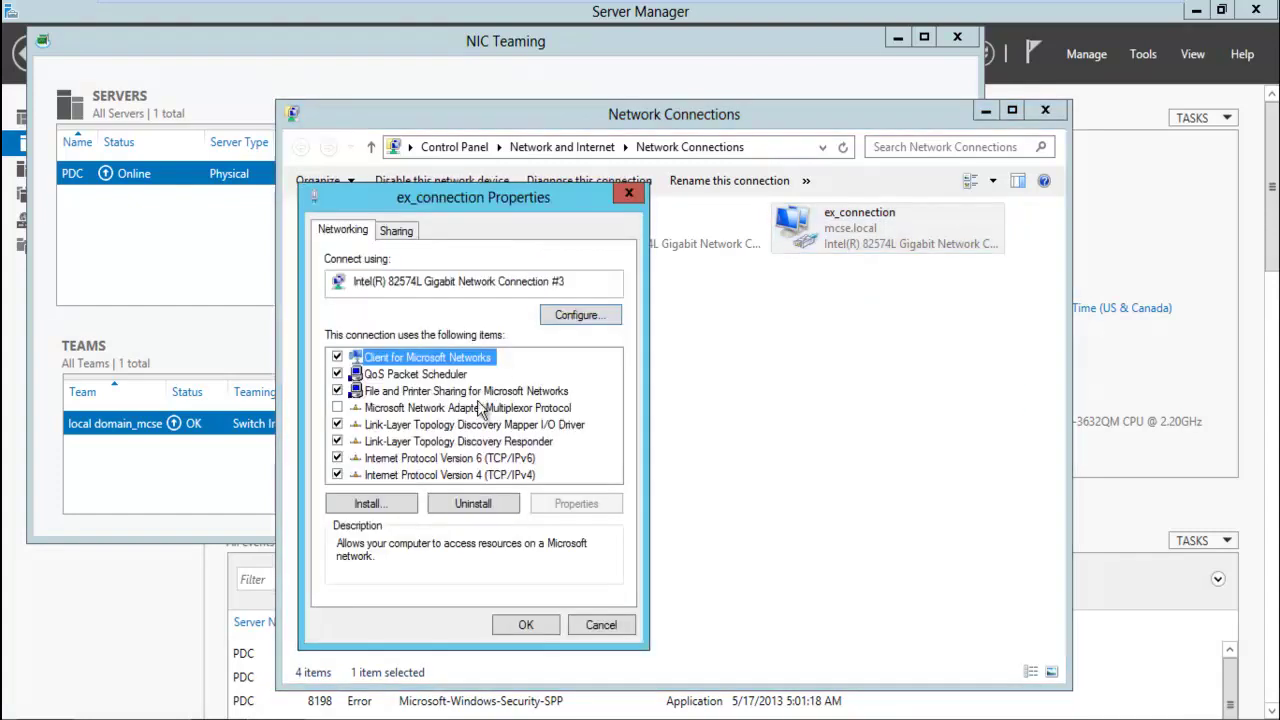
{"action": "left_click", "coordinate": [501, 474]}
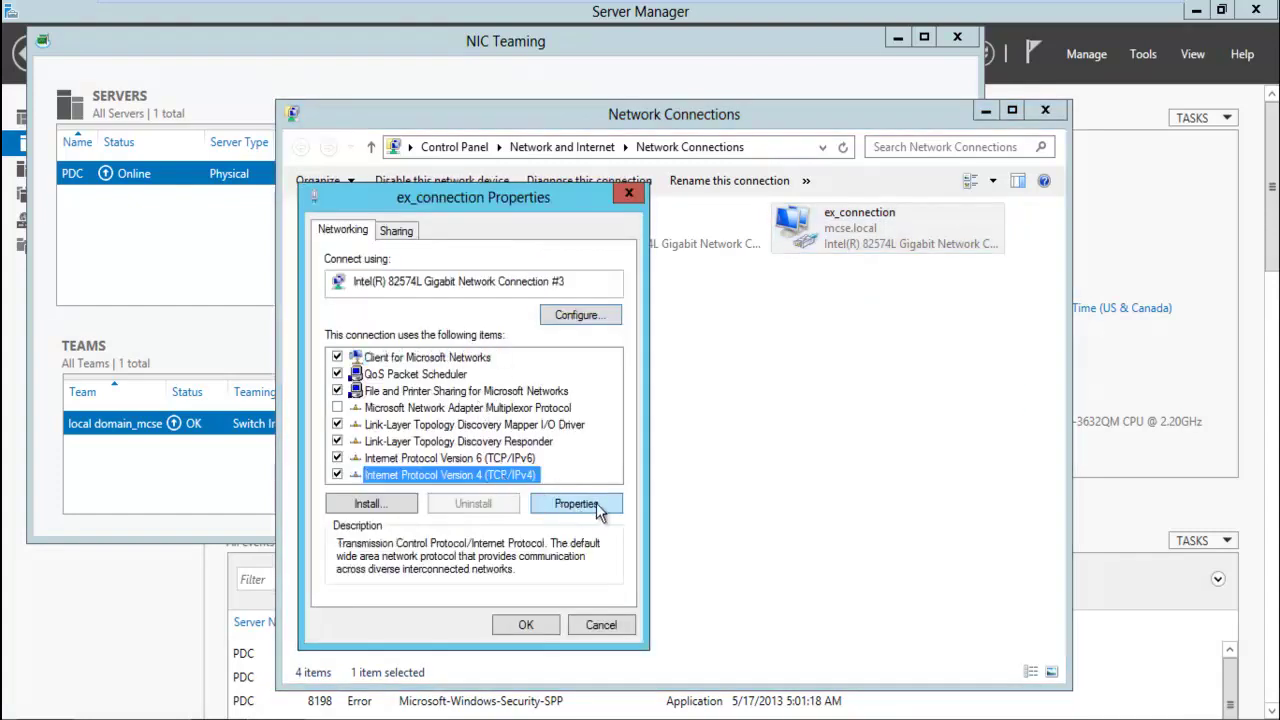
{"action": "left_click", "coordinate": [597, 512]}
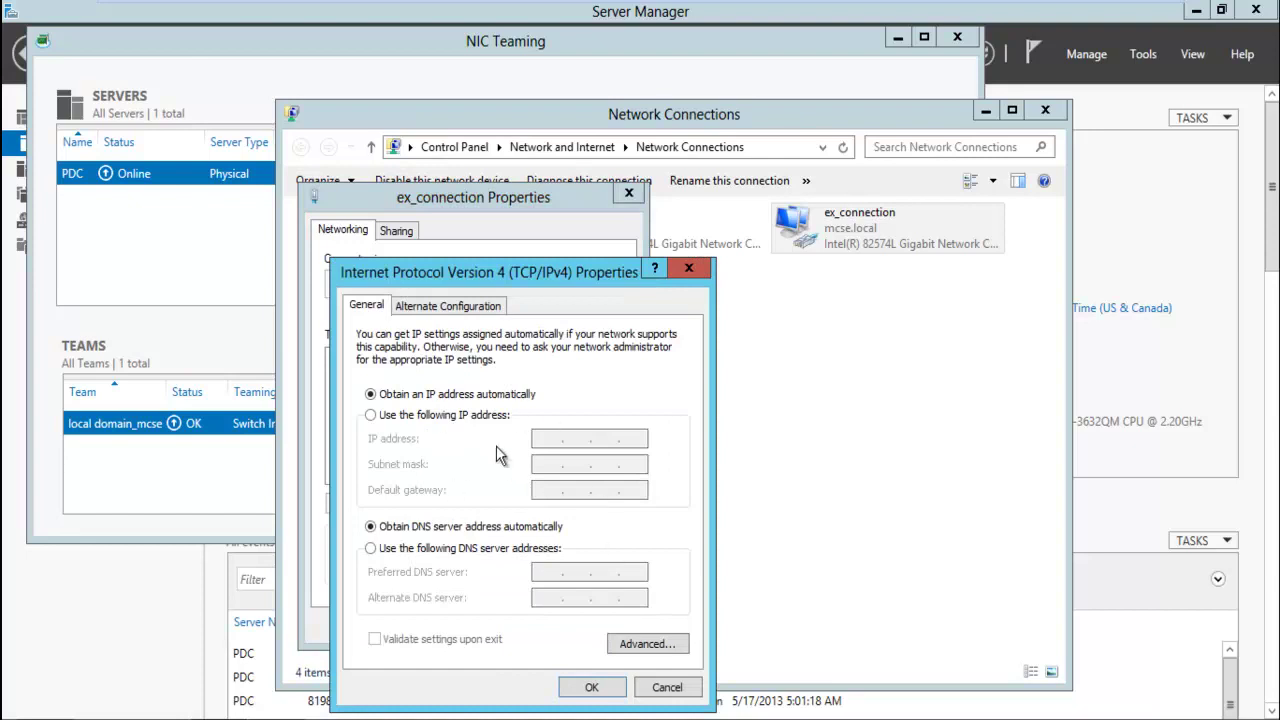
Cancel out of the IPv4 and connection properties and restore VMware from full-screen view
{"action": "left_click", "coordinate": [684, 690]}
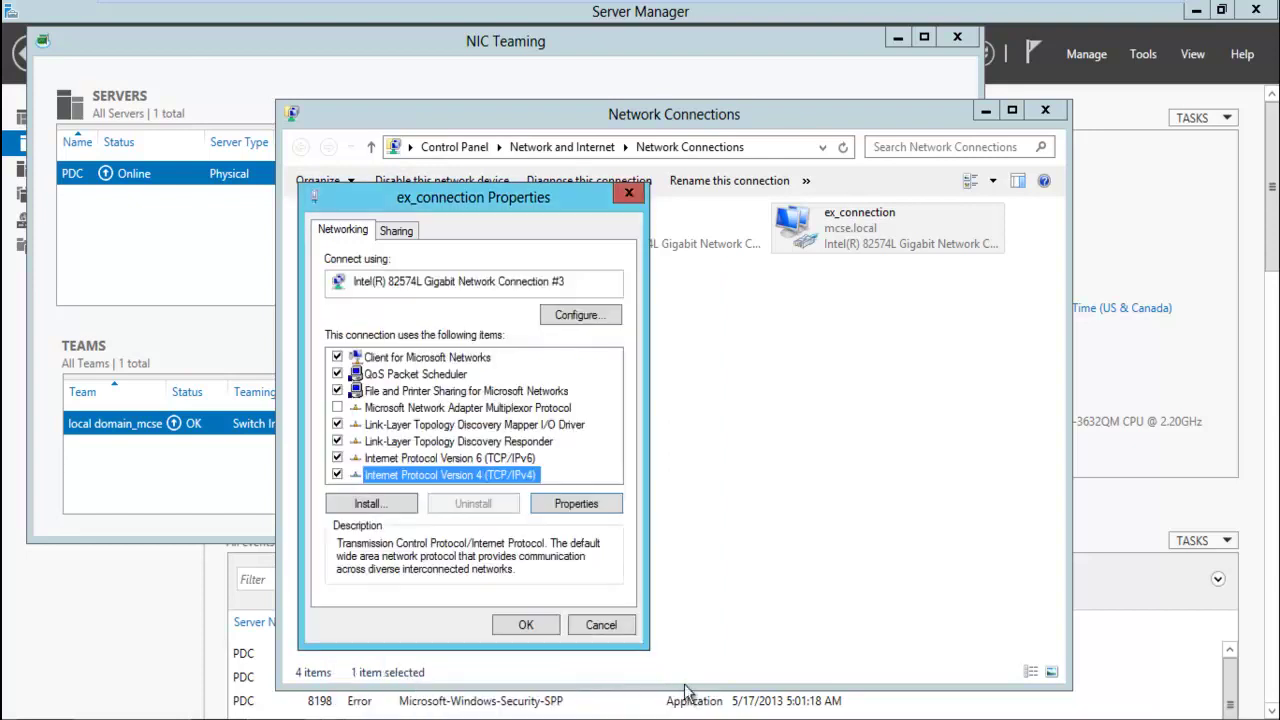
{"action": "left_click", "coordinate": [594, 621]}
{"action": "left_click", "coordinate": [672, 512]}
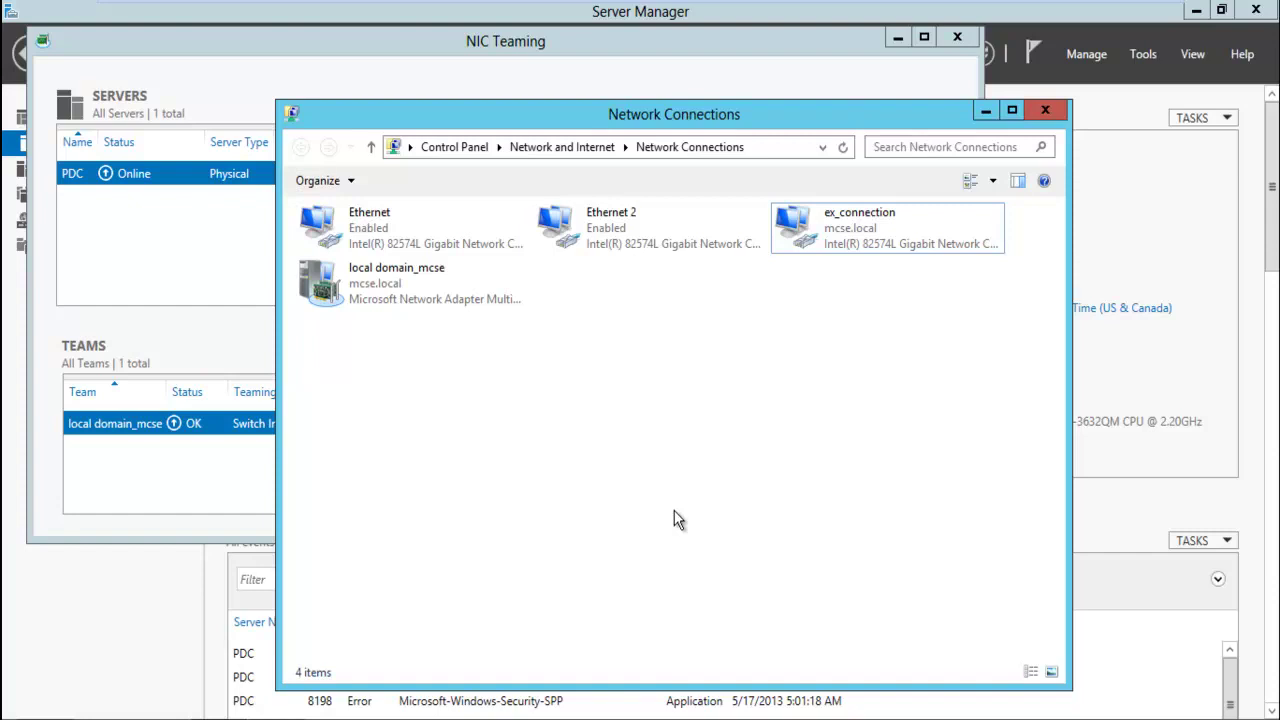
{"action": "mouse_move", "coordinate": [887, 5]}
{"action": "left_click", "coordinate": [1140, 14]}
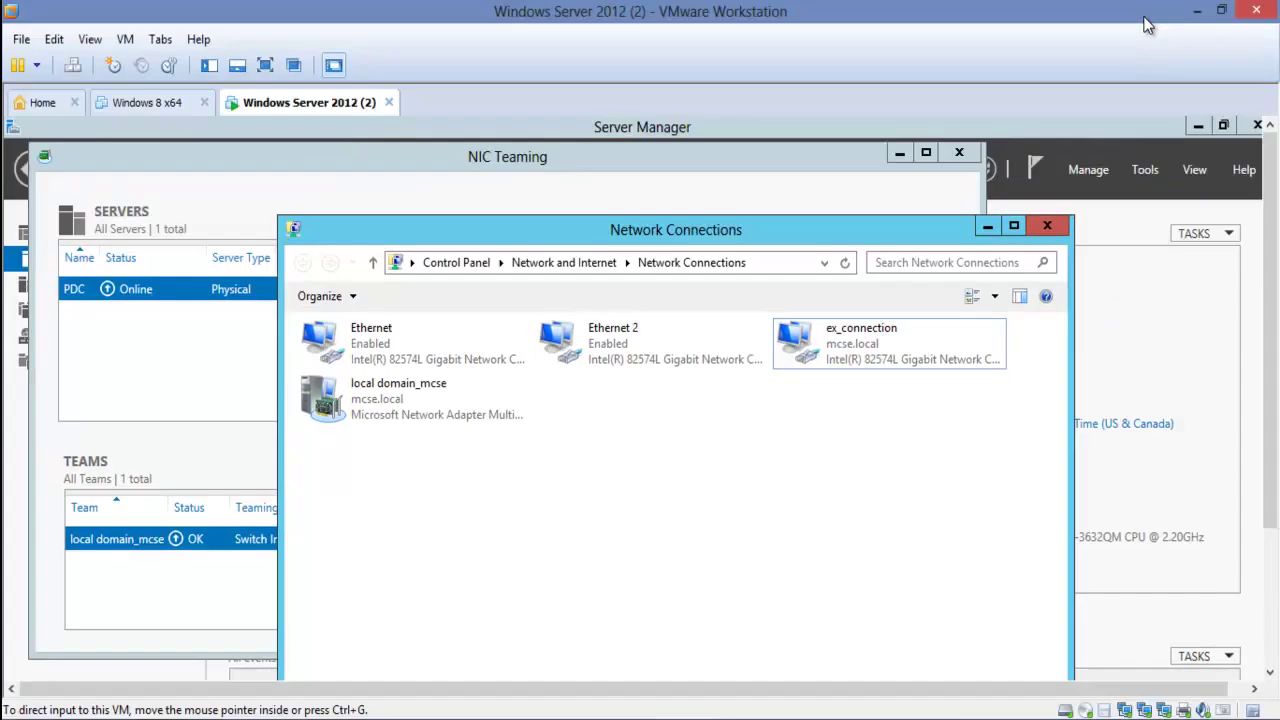